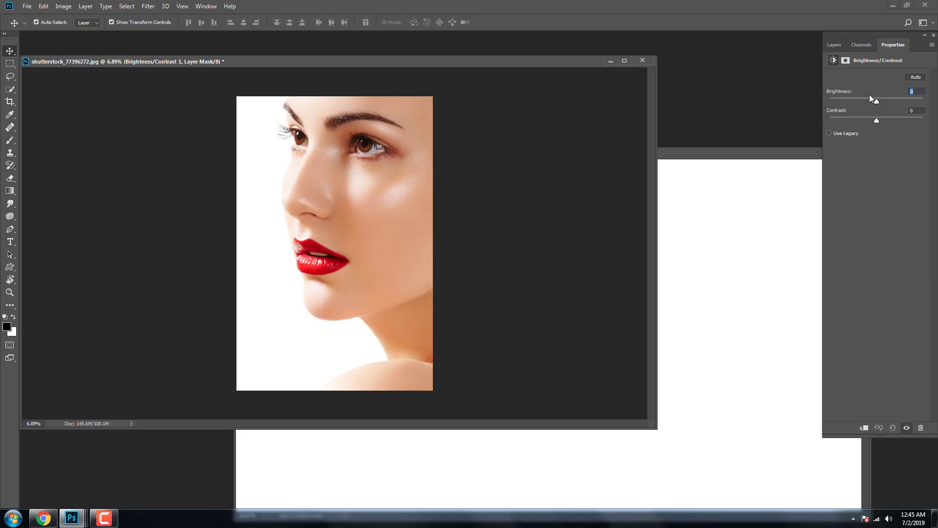
# Set the Brightness/Contrast adjustment to brightness -57 and contrast -2 to darken the portrait
pyautogui.moveTo(874, 100); pyautogui.dragTo(897, 120)
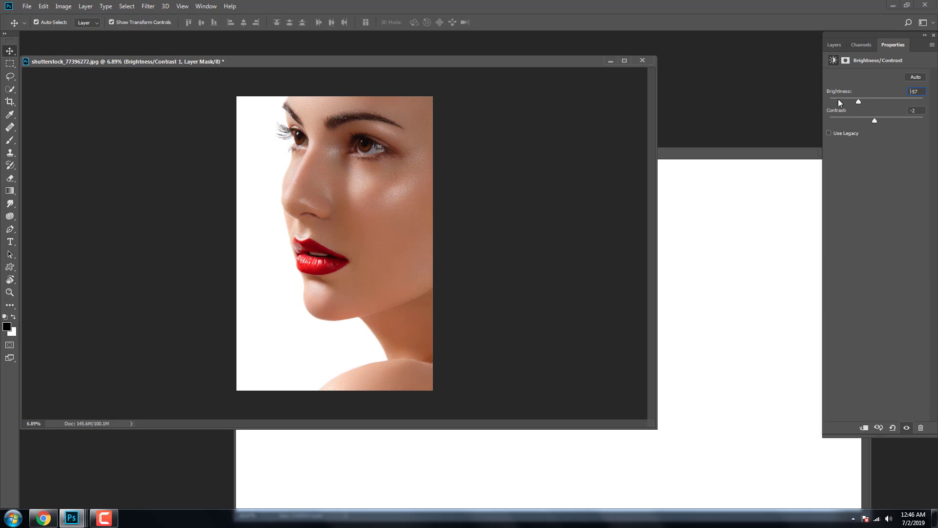
pyautogui.click(835, 45)
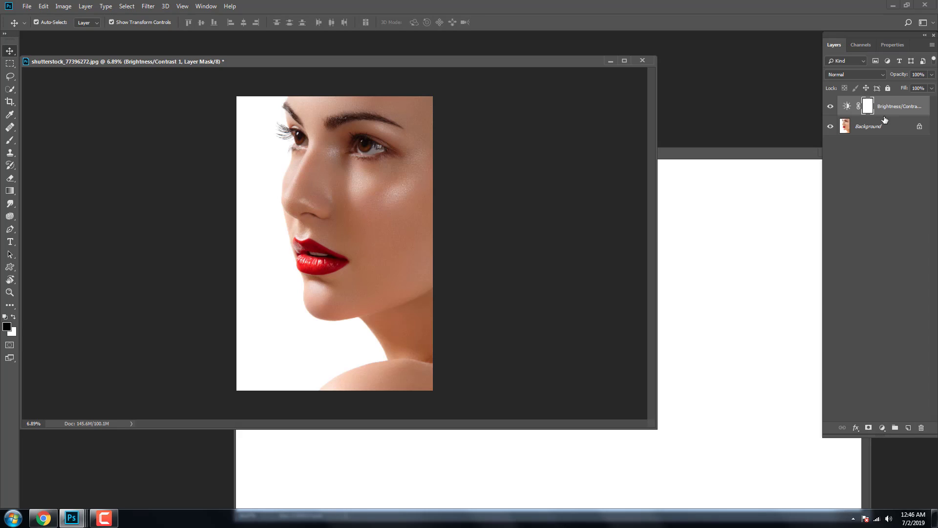
# Select the woman by quick-selecting the white background and inverting the selection, then add the protruding eyelashes to it
pyautogui.click(10, 90)
pyautogui.moveTo(287, 308)
pyautogui.mouseDown()
pyautogui.moveTo(310, 332)
pyautogui.moveTo(357, 329)
pyautogui.mouseUp()
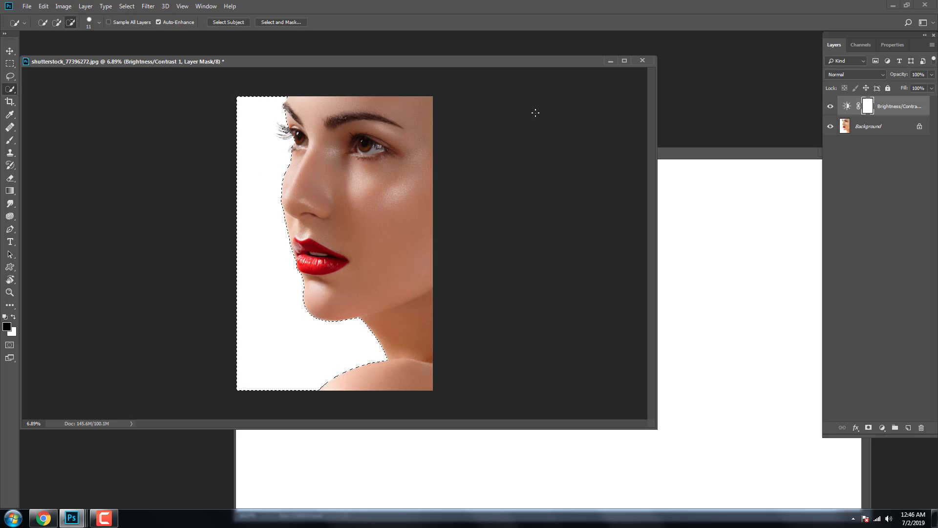
pyautogui.click(126, 6)
pyautogui.click(139, 45)
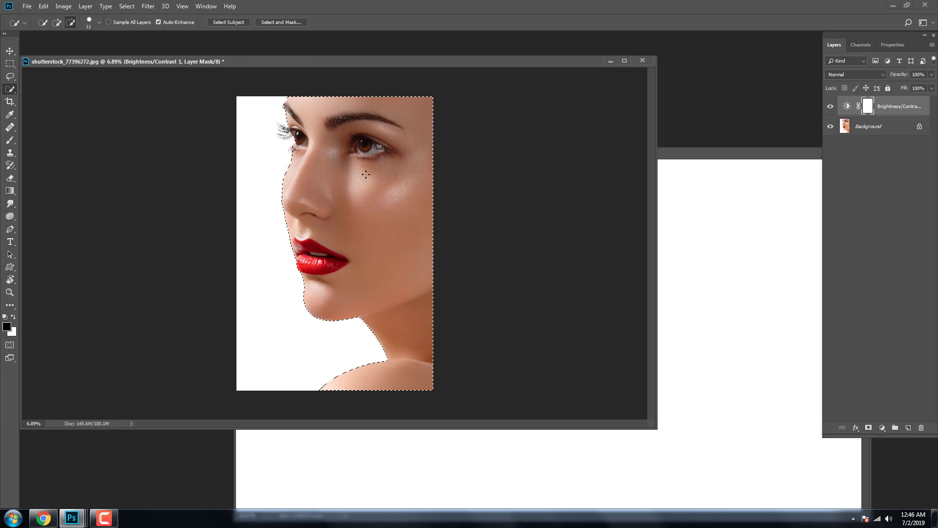
pyautogui.click(56, 22)
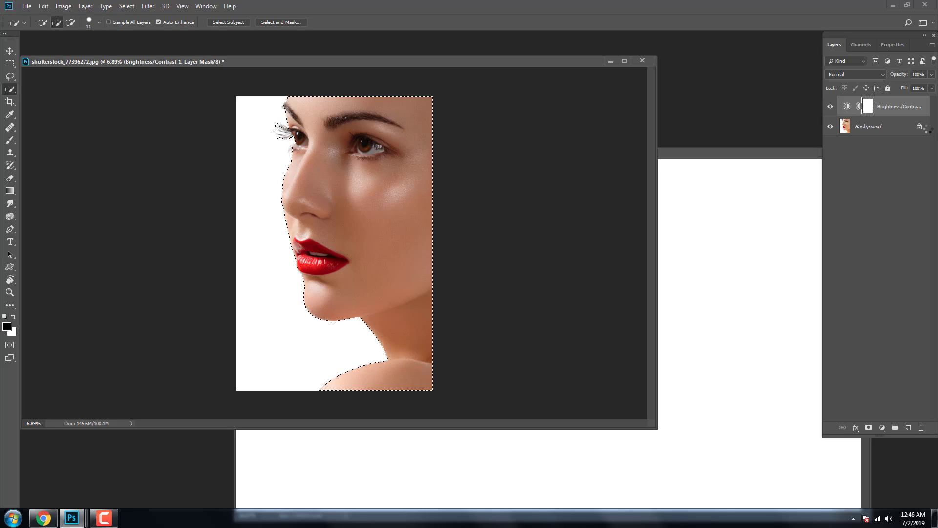
# Stamp the visible layers onto a new layer masked to the selection, and hide the adjustment and background layers beneath
pyautogui.hotkey('ctrl', 'shift', 'alt', 'e')
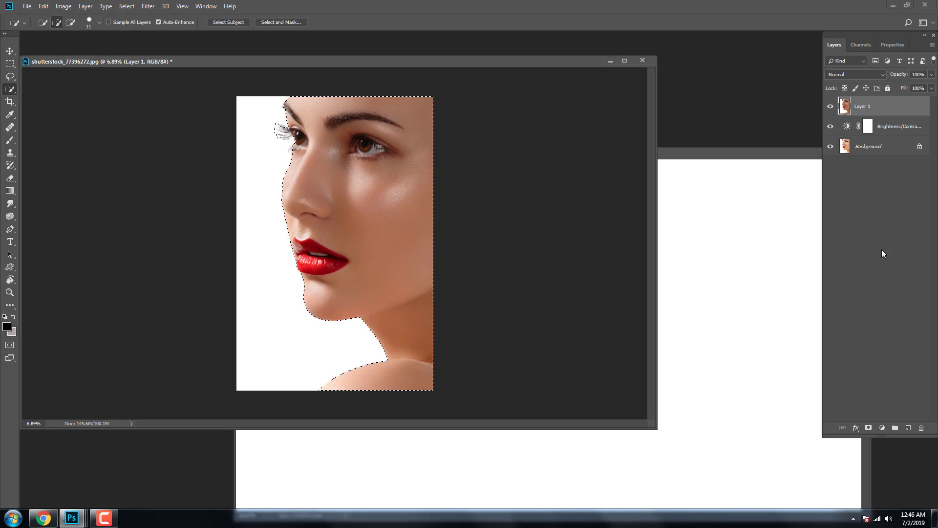
pyautogui.click(868, 428)
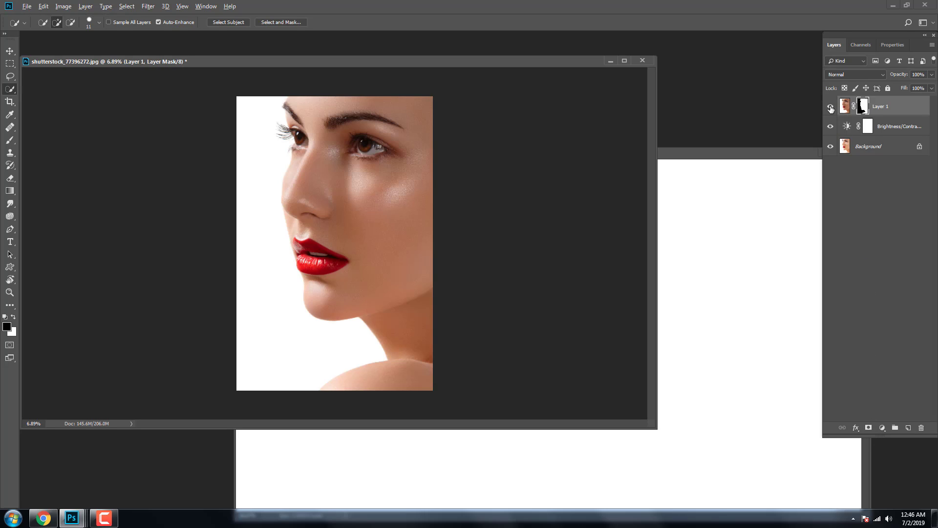
pyautogui.click(830, 146)
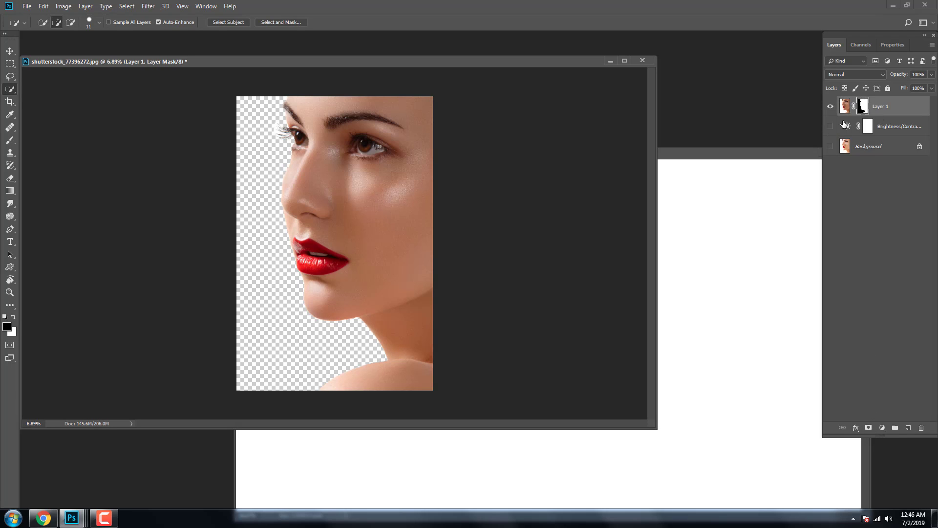
# Refine the mask edge around the eyelashes in Select and Mask, outputting to a new layer with a layer mask
pyautogui.click(266, 22)
pyautogui.press('r')
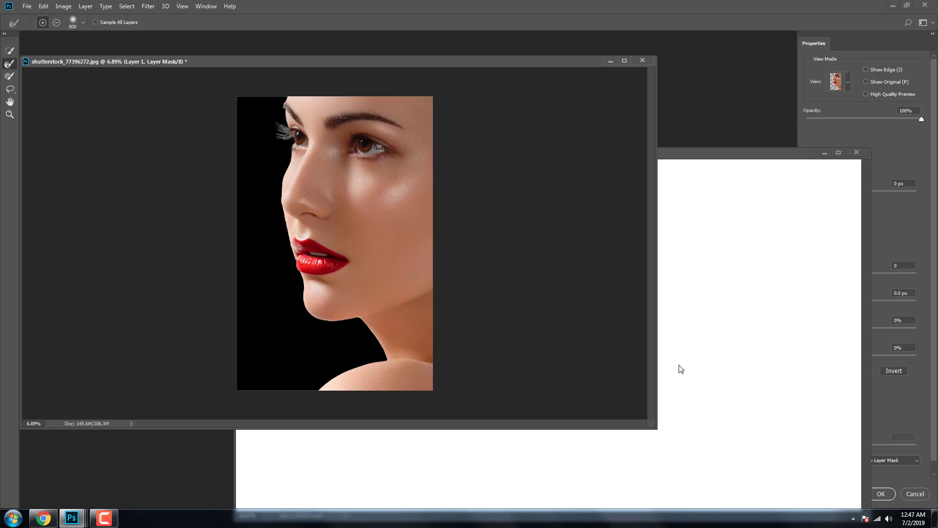
pyautogui.click(882, 494)
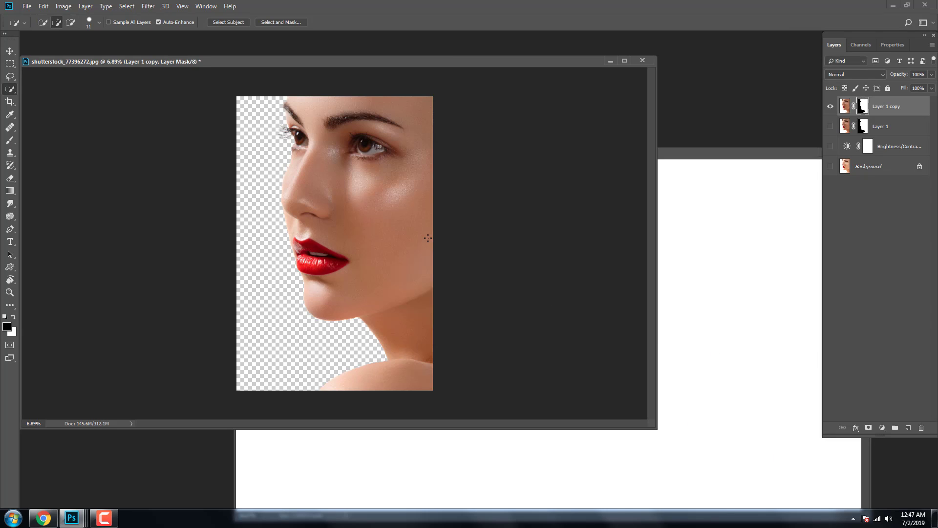
# Bring the masked face layer into the blank white document and switch to full-screen mode
pyautogui.click(10, 51)
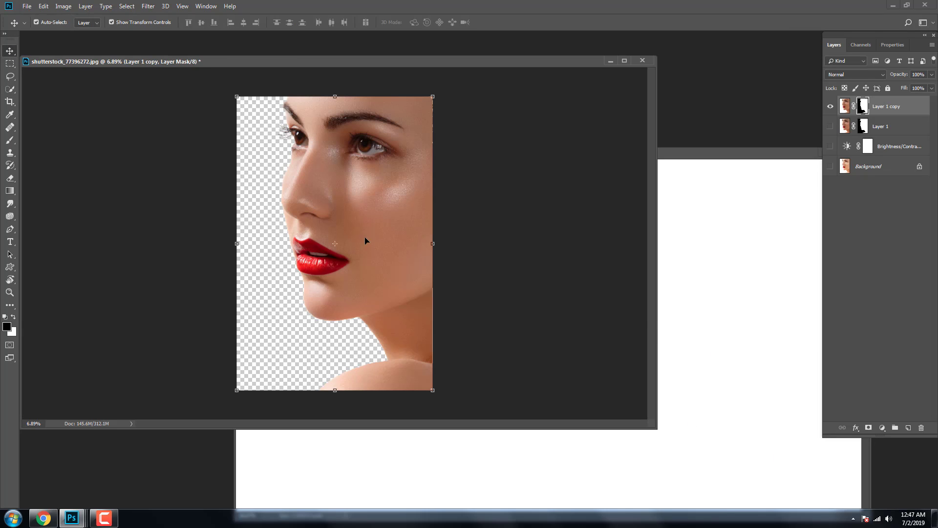
pyautogui.moveTo(365, 239); pyautogui.dragTo(676, 391)
pyautogui.moveTo(616, 154); pyautogui.dragTo(474, 87)
pyautogui.press('f')
pyautogui.scroll(-3, 427, 178)
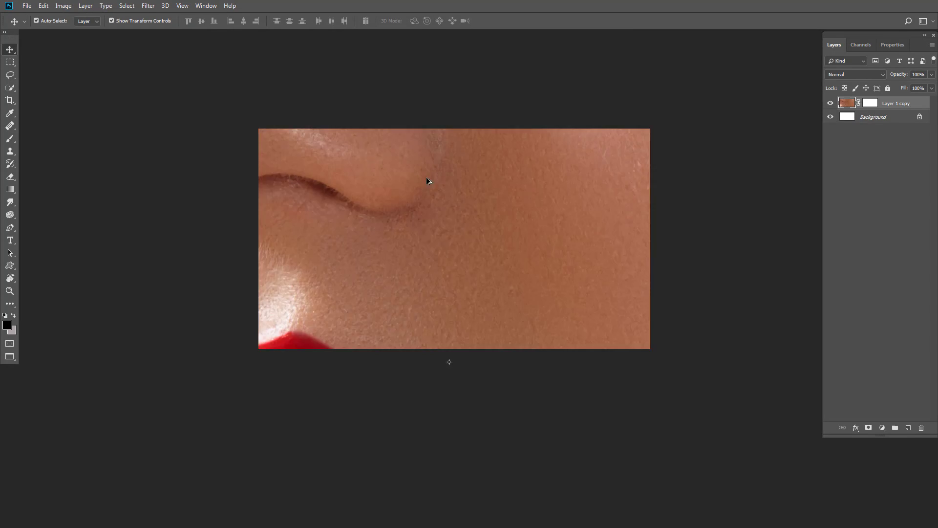
# Scale the face down to about 15.5% and place it against the right edge of the canvas
pyautogui.scroll(-8, 426, 179)
pyautogui.moveTo(557, 88); pyautogui.dragTo(471, 192)
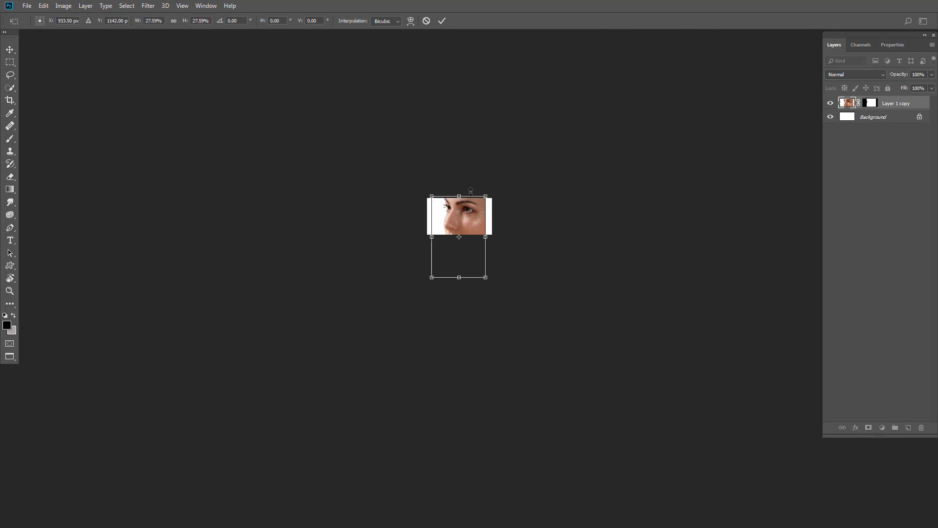
pyautogui.scroll(5, 451, 213)
pyautogui.moveTo(558, 165); pyautogui.dragTo(536, 188)
pyautogui.moveTo(505, 261); pyautogui.dragTo(525, 217)
pyautogui.moveTo(560, 149); pyautogui.dragTo(543, 174)
pyautogui.moveTo(518, 224); pyautogui.dragTo(556, 221)
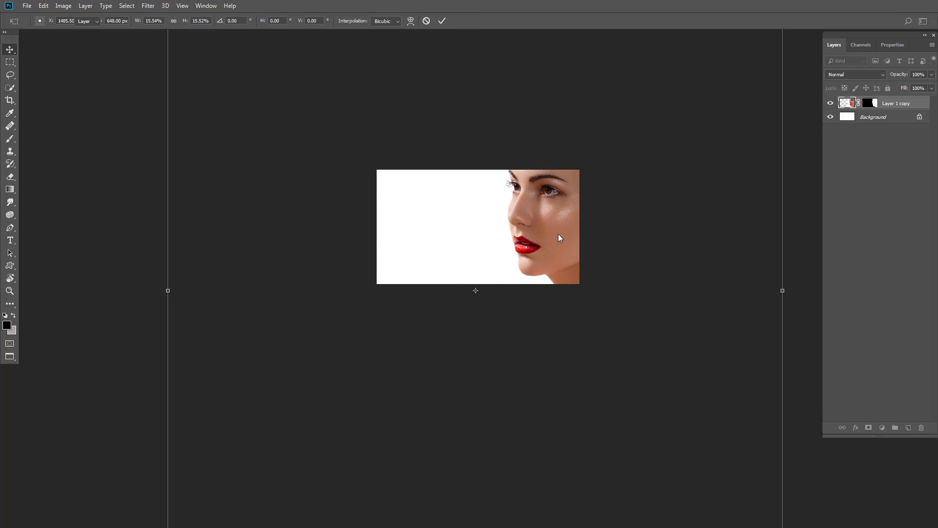
pyautogui.press('Return')
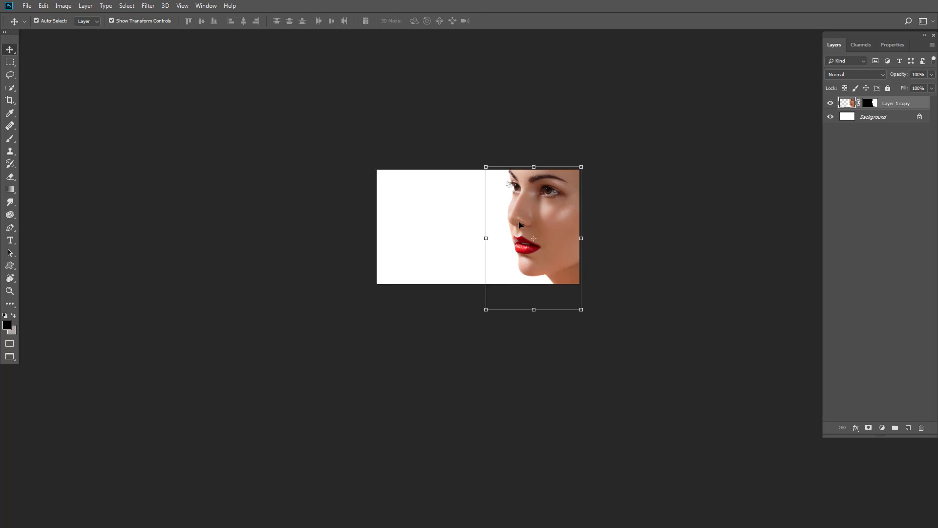
# Copy a small rectangular patch of skin from the neck to a new layer
pyautogui.scroll(5, 513, 210)
pyautogui.scroll(2, 514, 214)
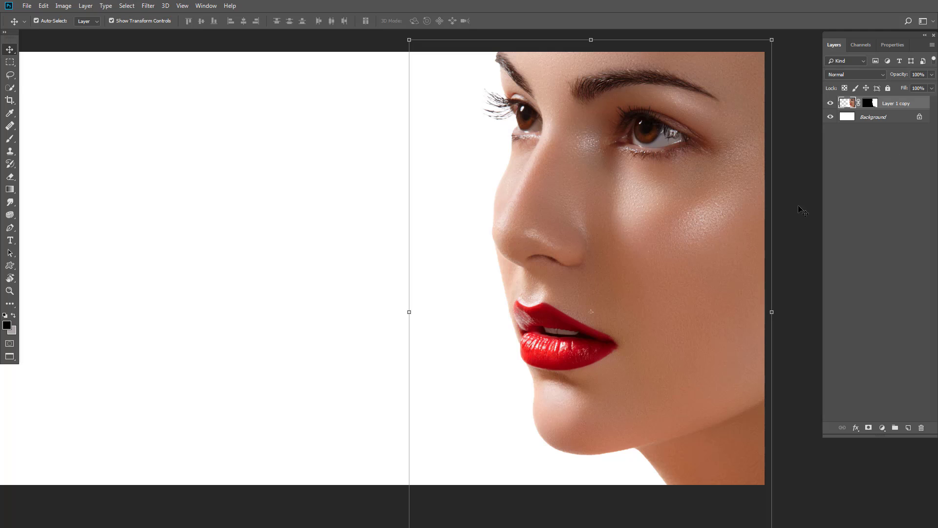
pyautogui.moveTo(540, 174); pyautogui.dragTo(533, 195)
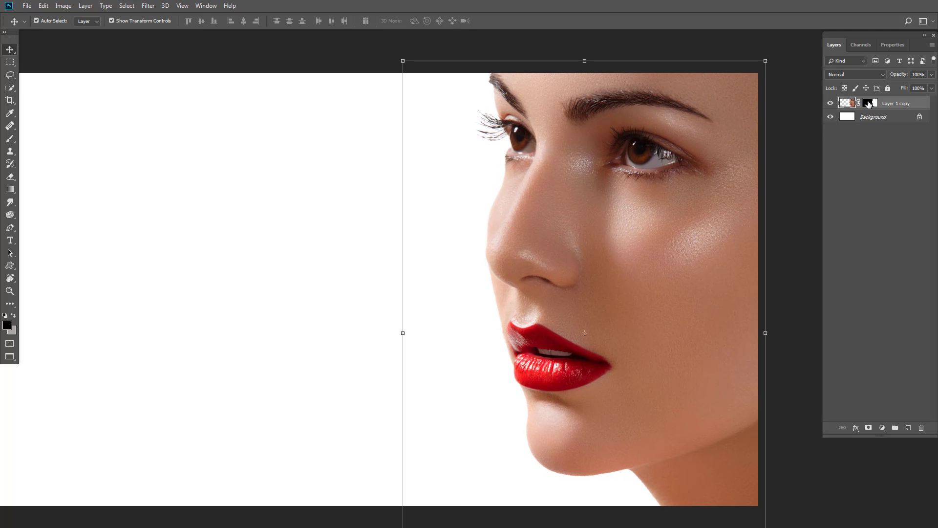
pyautogui.scroll(-2, 563, 193)
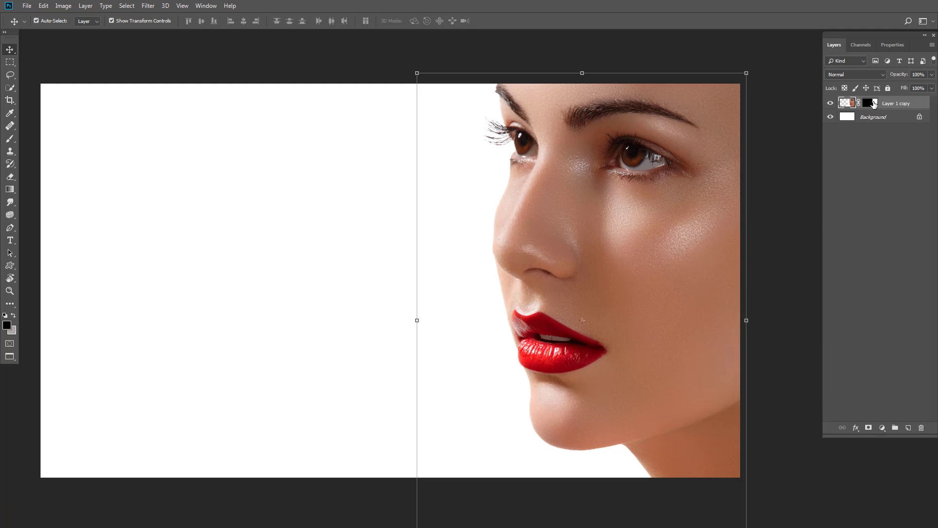
pyautogui.click(10, 62)
pyautogui.moveTo(558, 368); pyautogui.dragTo(538, 321)
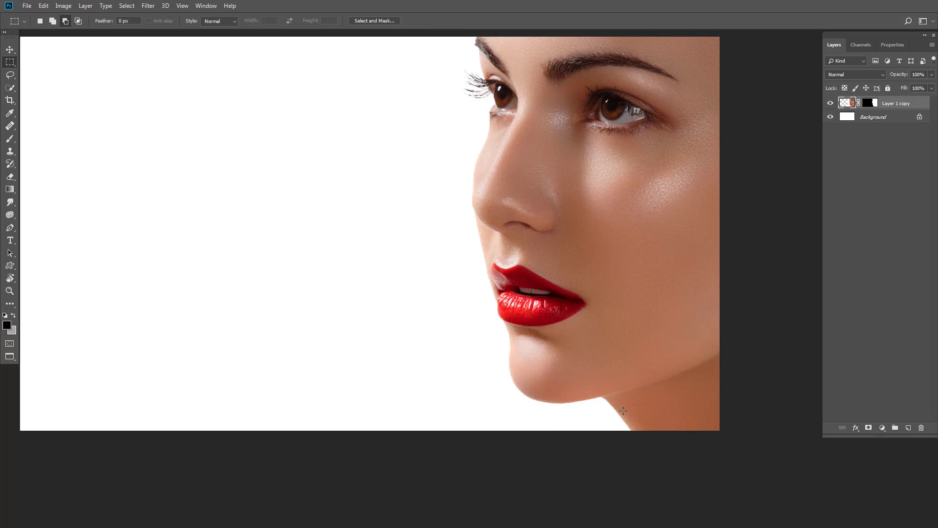
pyautogui.moveTo(624, 410); pyautogui.dragTo(666, 419)
pyautogui.rightClick(658, 415)
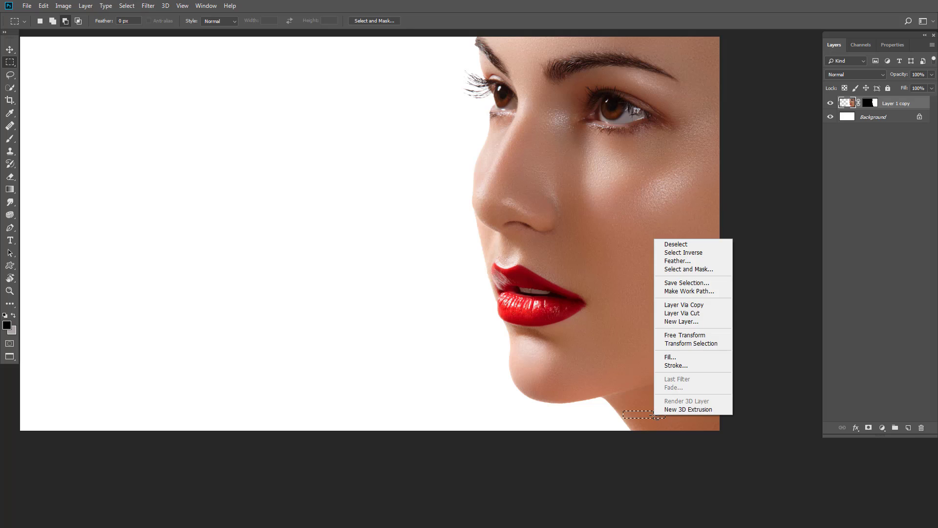
pyautogui.click(694, 305)
# Stretch the neck patch to about 1520% width and 324% height as a strip along the canvas's bottom edge
pyautogui.click(10, 50)
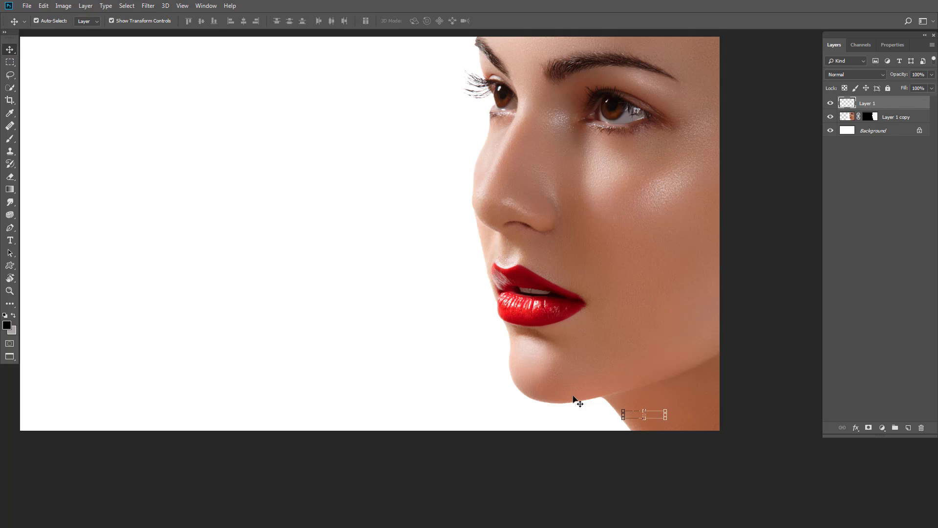
pyautogui.moveTo(623, 415); pyautogui.dragTo(18, 415)
pyautogui.moveTo(342, 416); pyautogui.dragTo(344, 436)
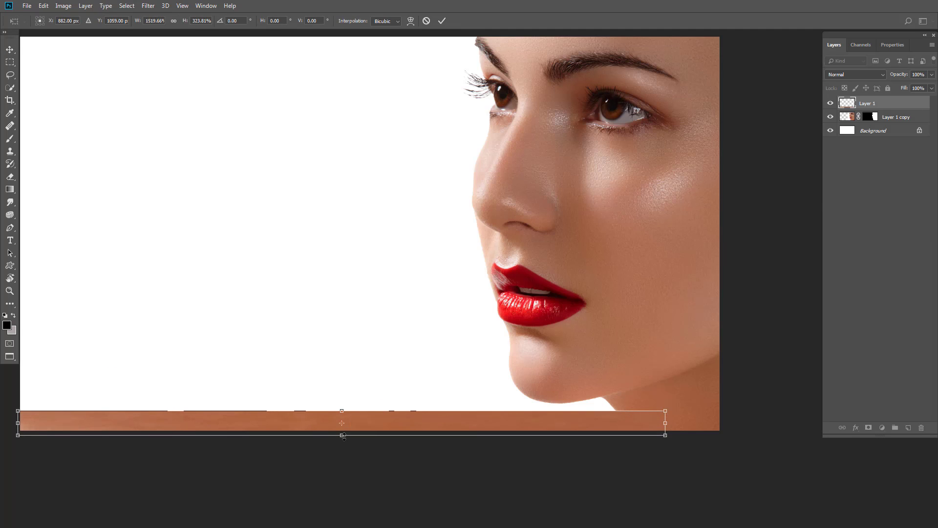
pyautogui.click(10, 50)
pyautogui.click(444, 203)
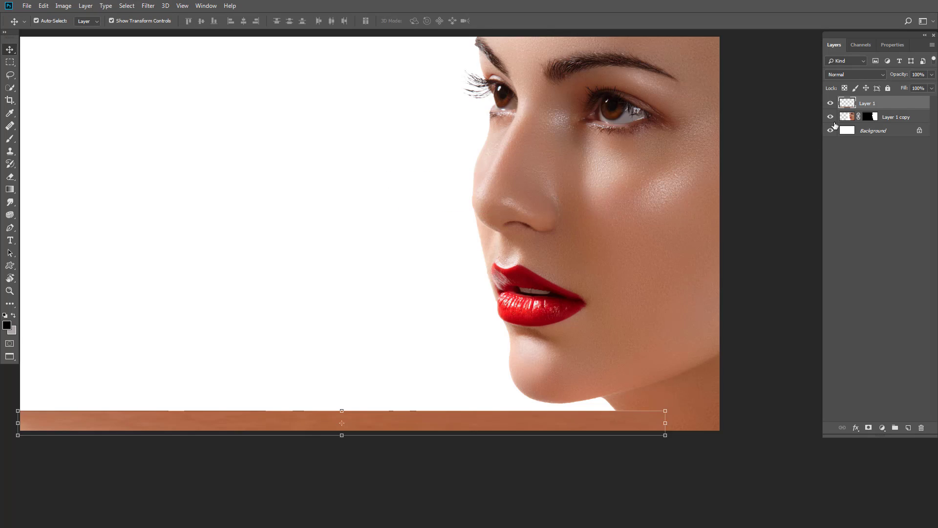
# Copy a small rectangular patch of skin under the chin from Layer 1 copy to a new layer
pyautogui.click(844, 118)
pyautogui.moveTo(432, 223); pyautogui.dragTo(435, 232)
pyautogui.click(10, 63)
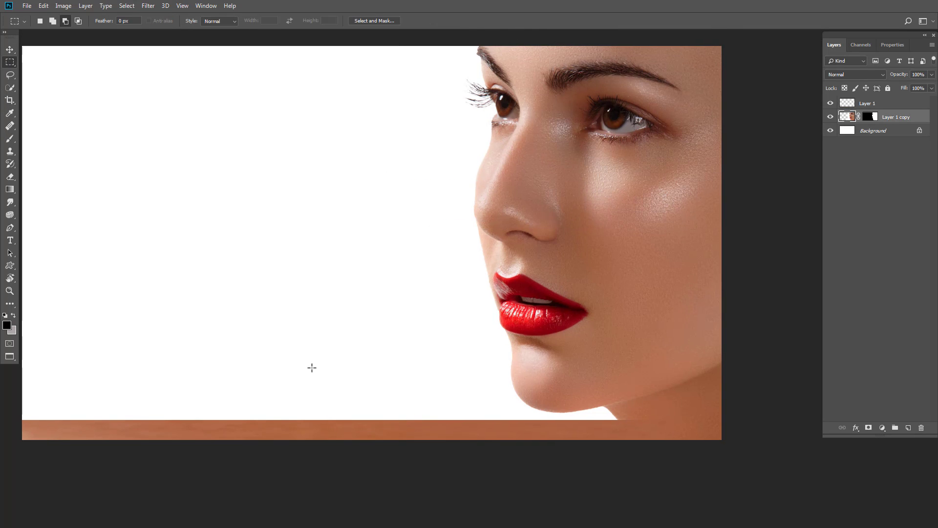
pyautogui.moveTo(561, 396); pyautogui.dragTo(596, 406)
pyautogui.rightClick(584, 401)
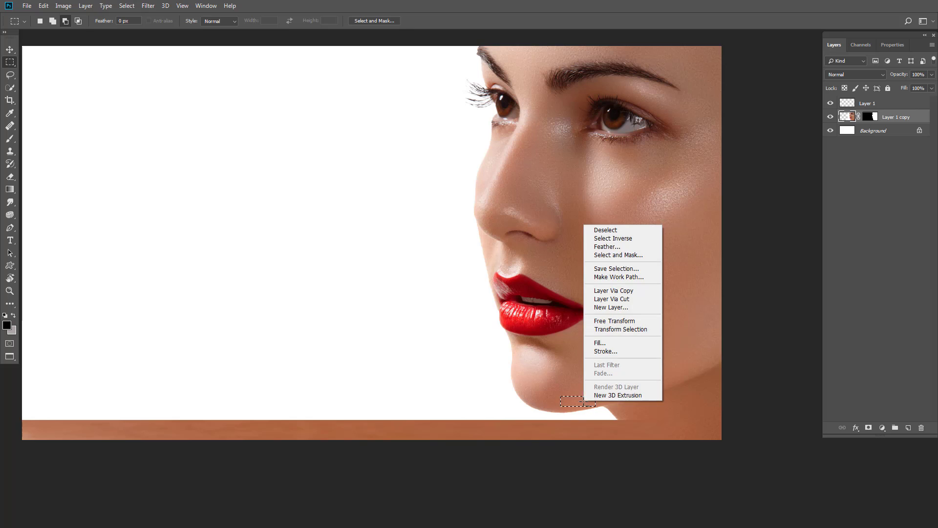
pyautogui.click(613, 290)
# Stretch the under-chin patch to about 2006% width and 233% height, spanning the canvas directly above the bottom strip
pyautogui.press('v')
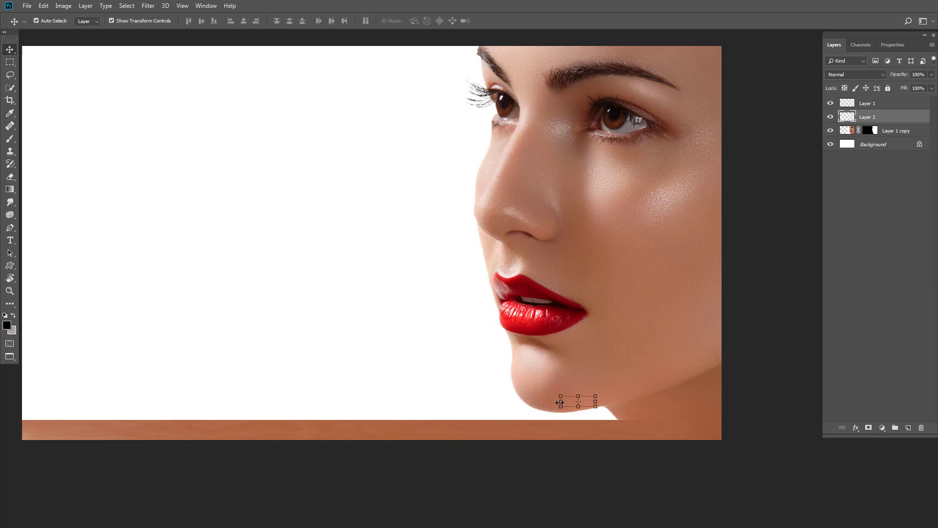
pyautogui.moveTo(560, 402); pyautogui.dragTo(20, 402)
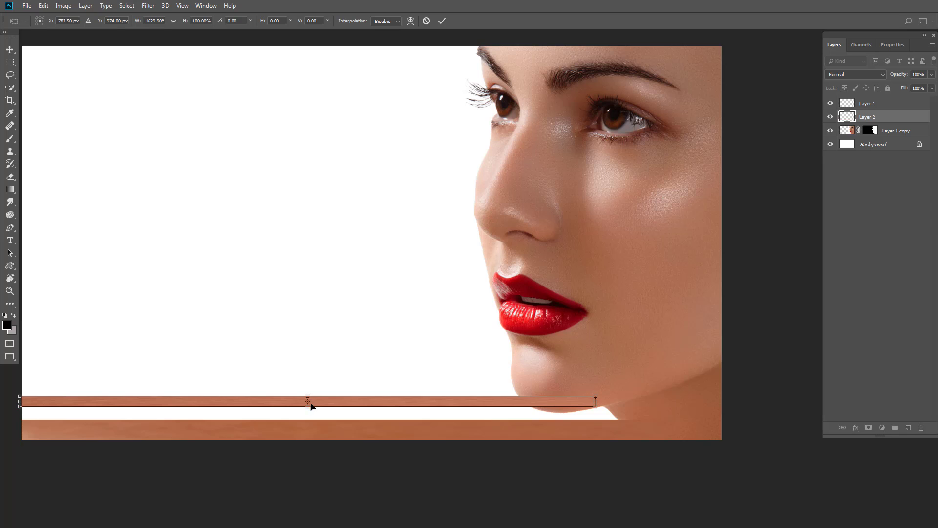
pyautogui.moveTo(308, 407); pyautogui.dragTo(314, 421)
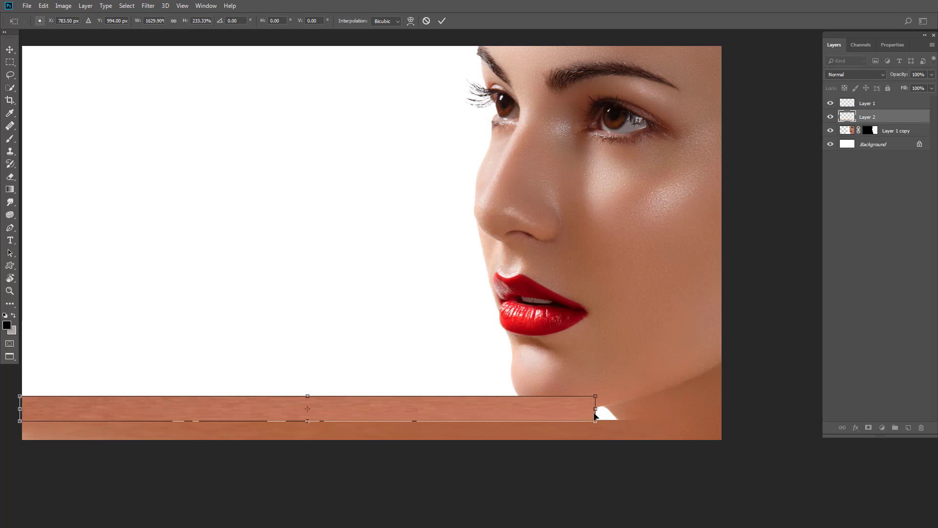
pyautogui.moveTo(595, 409); pyautogui.dragTo(729, 411)
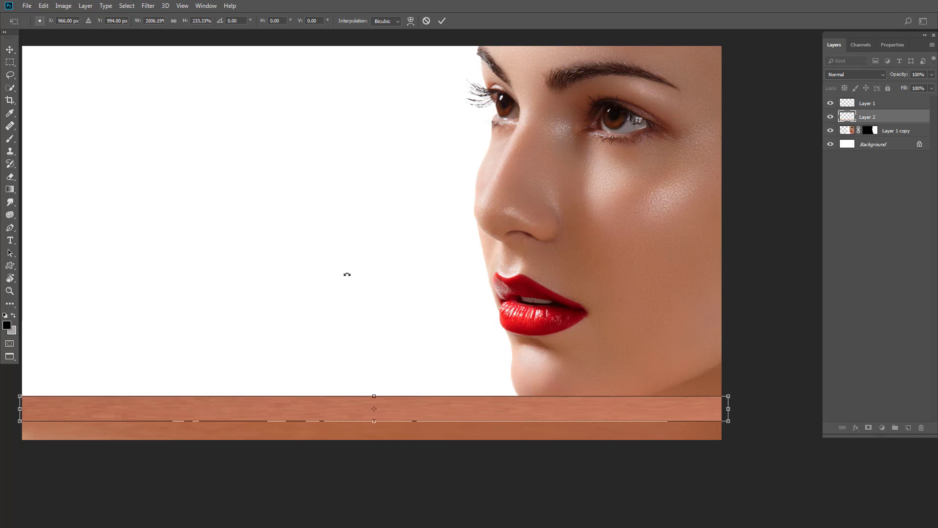
pyautogui.click(10, 62)
pyautogui.click(435, 204)
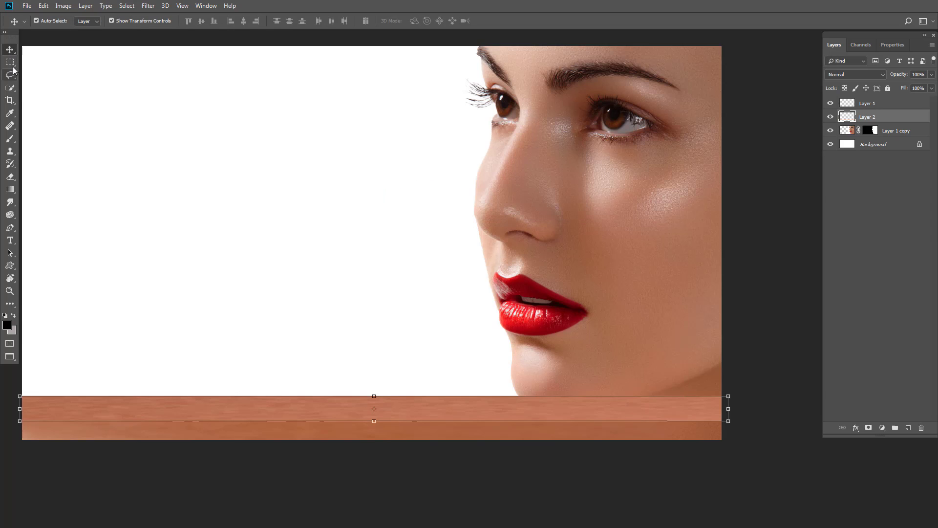
# Copy a small rectangular patch of lighter skin on the chin from Layer 1 copy to a new layer
pyautogui.moveTo(521, 364); pyautogui.dragTo(548, 372)
pyautogui.rightClick(542, 367)
pyautogui.click(571, 258)
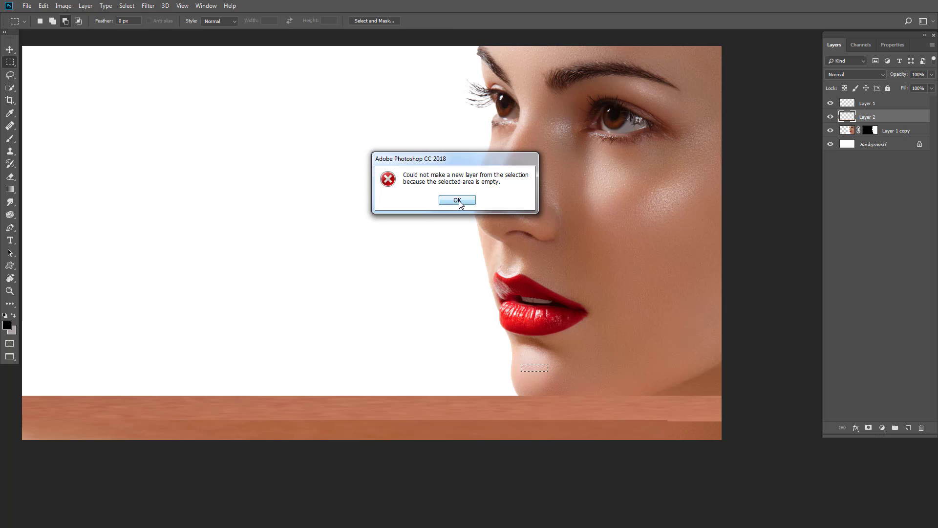
pyautogui.click(460, 202)
pyautogui.click(847, 131)
pyautogui.rightClick(535, 368)
pyautogui.click(572, 256)
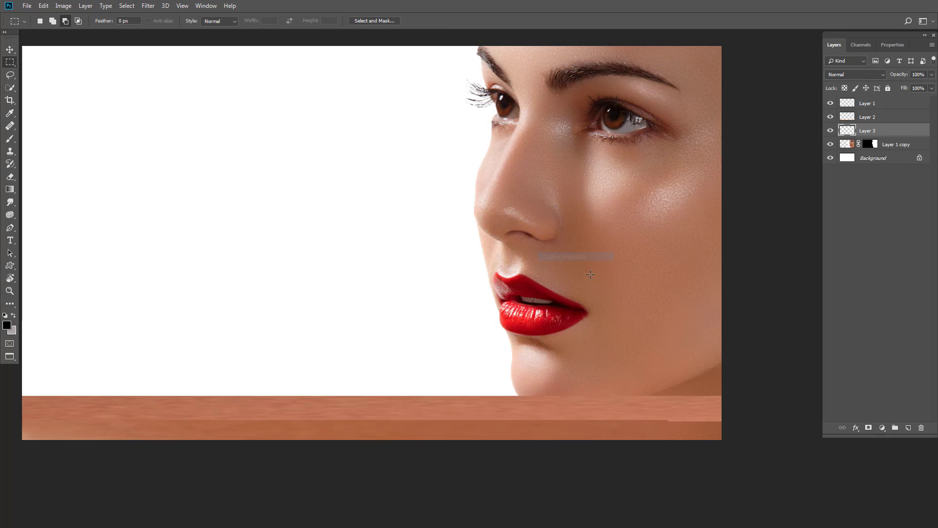
# Stretch the light chin patch to 2572% width and about 414% height, spanning the canvas above the second strip
pyautogui.click(10, 51)
pyautogui.moveTo(518, 368); pyautogui.dragTo(25, 367)
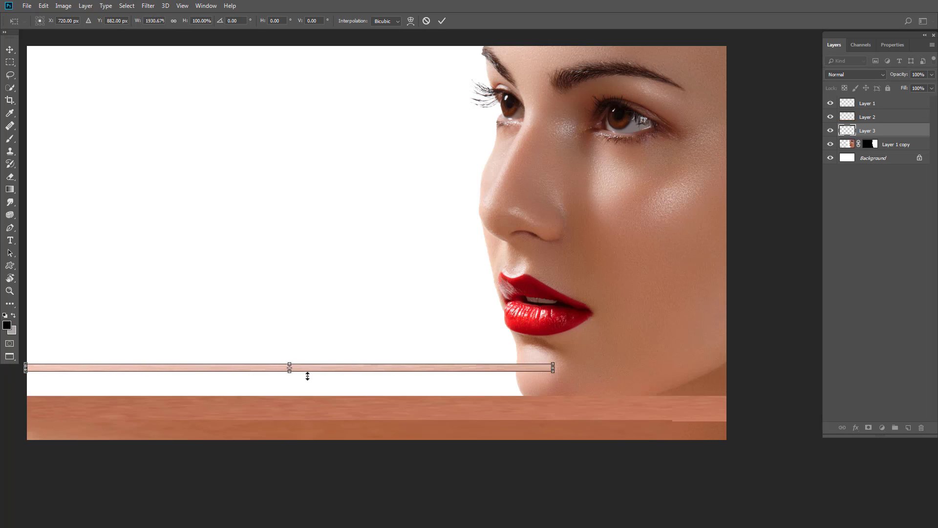
pyautogui.moveTo(303, 375); pyautogui.dragTo(288, 396)
pyautogui.moveTo(552, 379); pyautogui.dragTo(729, 381)
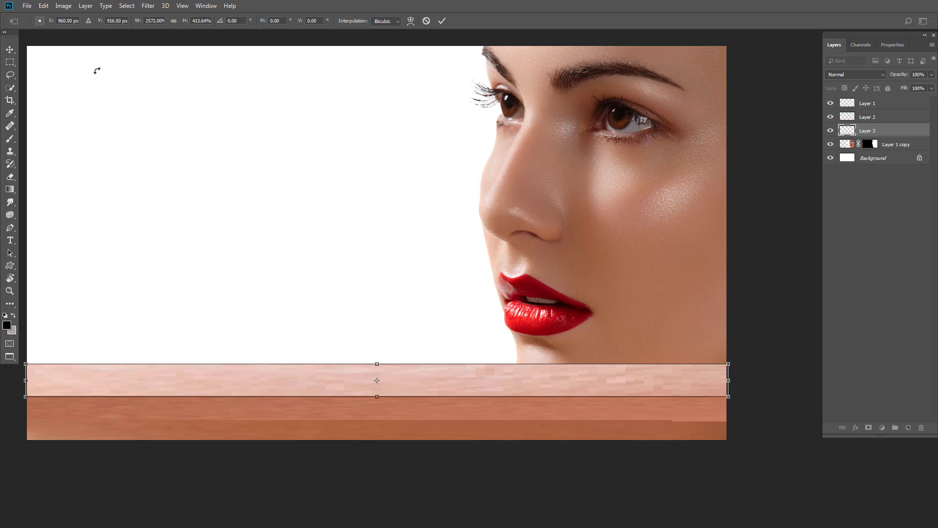
pyautogui.press('v')
pyautogui.click(430, 200)
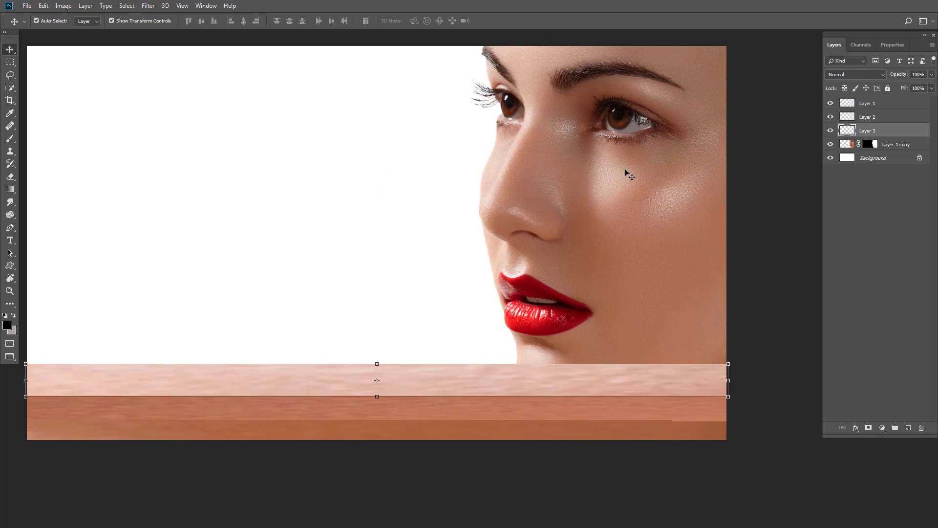
# Copy a thin rectangular patch of the shadowed skin just below the lower lip from Layer 1 copy to a new layer
pyautogui.press('m')
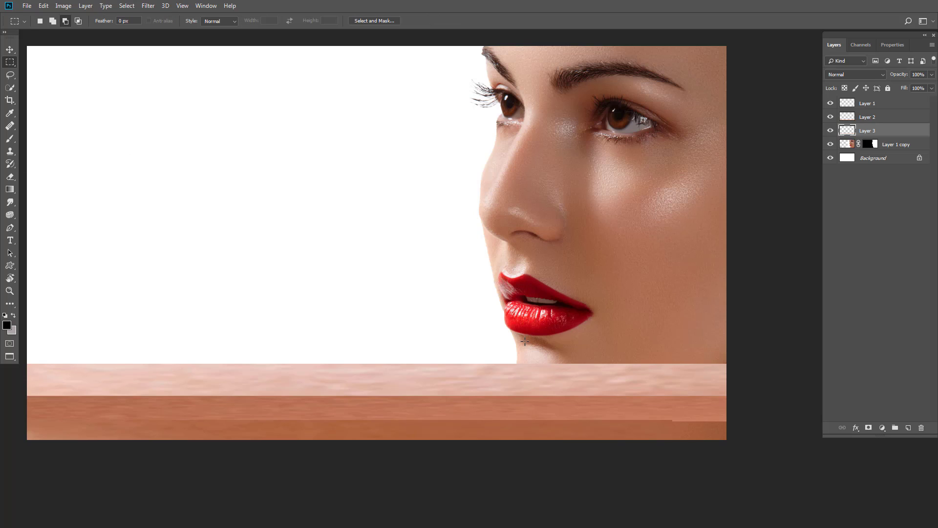
pyautogui.moveTo(525, 342); pyautogui.dragTo(549, 345)
pyautogui.rightClick(546, 343)
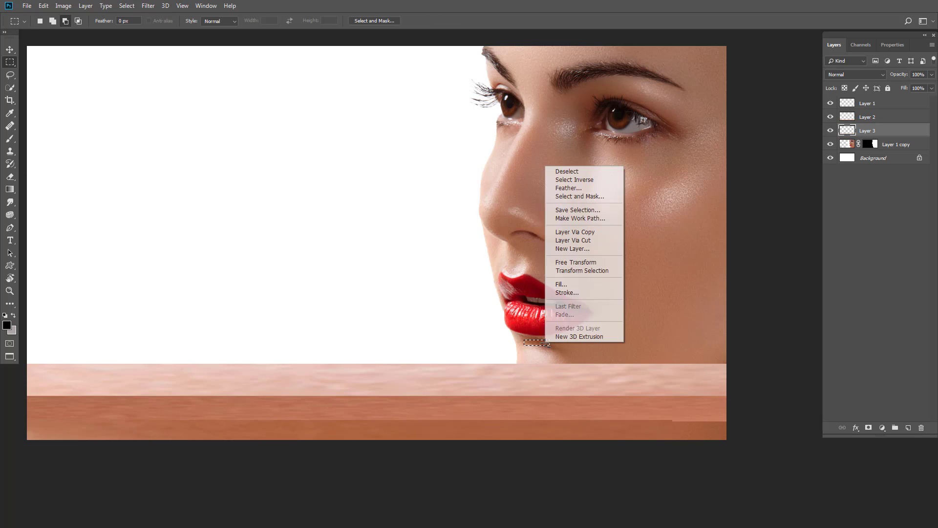
pyautogui.click(588, 234)
pyautogui.click(460, 200)
pyautogui.click(897, 145)
pyautogui.rightClick(537, 340)
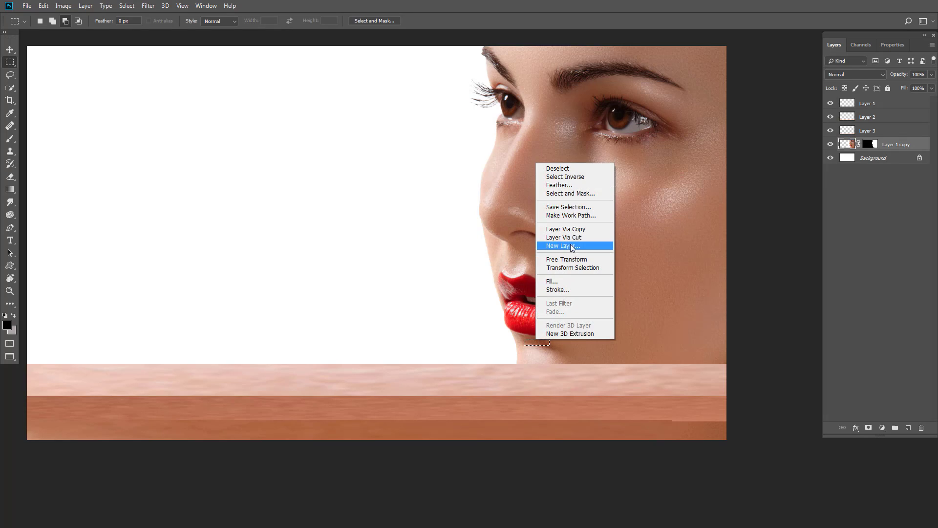
pyautogui.click(567, 230)
# Stretch the shadowed skin patch to about 2744% width and 419% height, spanning the canvas directly above the light pink strip
pyautogui.hotkey('ctrl', 't')
pyautogui.moveTo(549, 343); pyautogui.dragTo(731, 343)
pyautogui.moveTo(524, 343); pyautogui.dragTo(22, 315)
pyautogui.moveTo(381, 342); pyautogui.dragTo(380, 364)
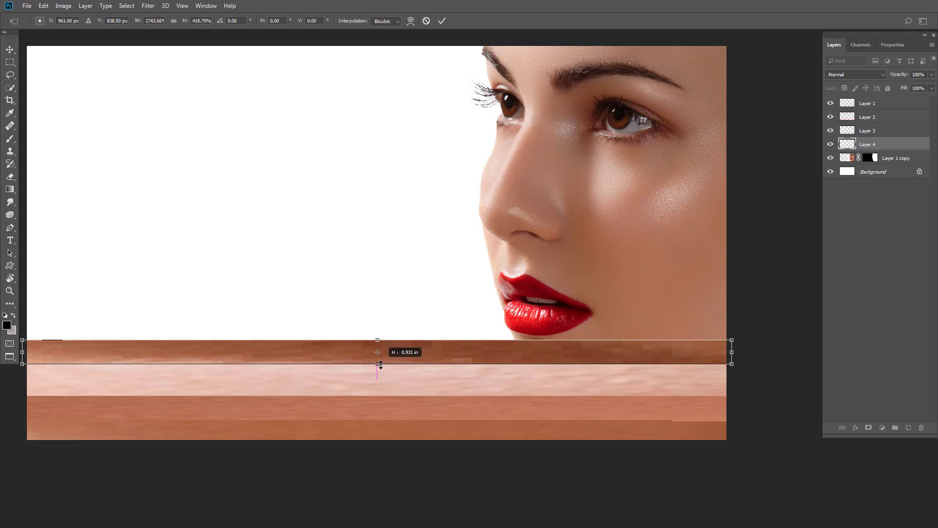
pyautogui.click(15, 52)
pyautogui.click(444, 202)
# Copy a small rectangular patch of the red lower lip from Layer 1 copy to a new layer
pyautogui.press('m')
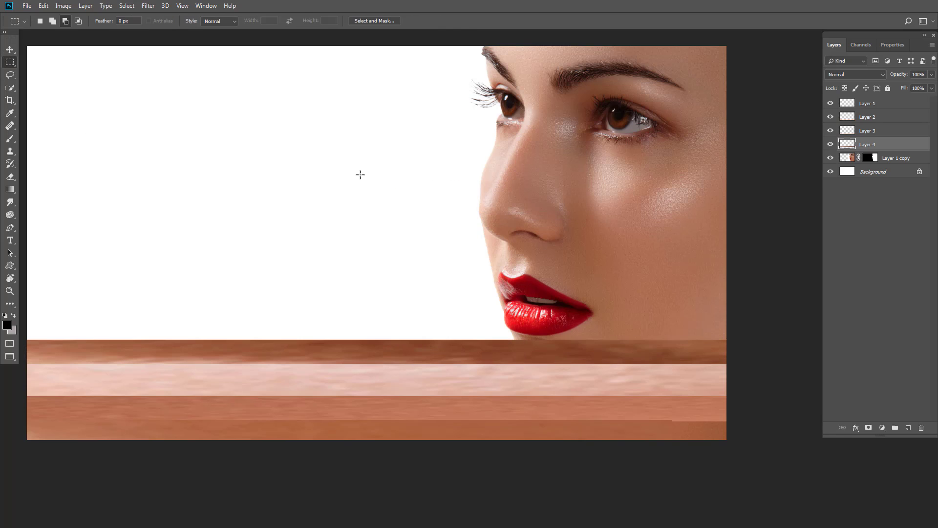
pyautogui.click(849, 160)
pyautogui.moveTo(517, 320); pyautogui.dragTo(535, 329)
pyautogui.rightClick(531, 327)
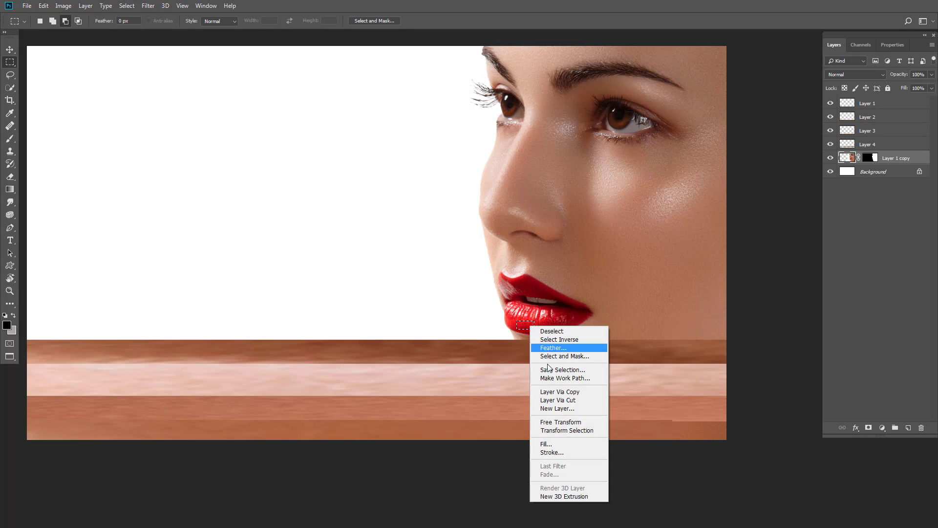
pyautogui.click(560, 391)
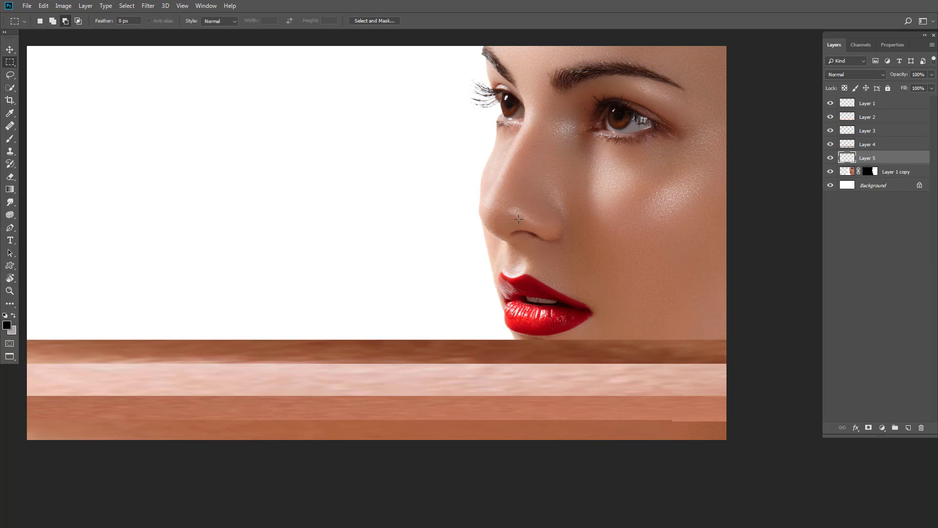
# Stretch the red lip patch across the full canvas width at 237.50% height, directly above the dark brown strip
pyautogui.click(9, 50)
pyautogui.moveTo(516, 326); pyautogui.dragTo(26, 325)
pyautogui.moveTo(293, 331); pyautogui.dragTo(293, 341)
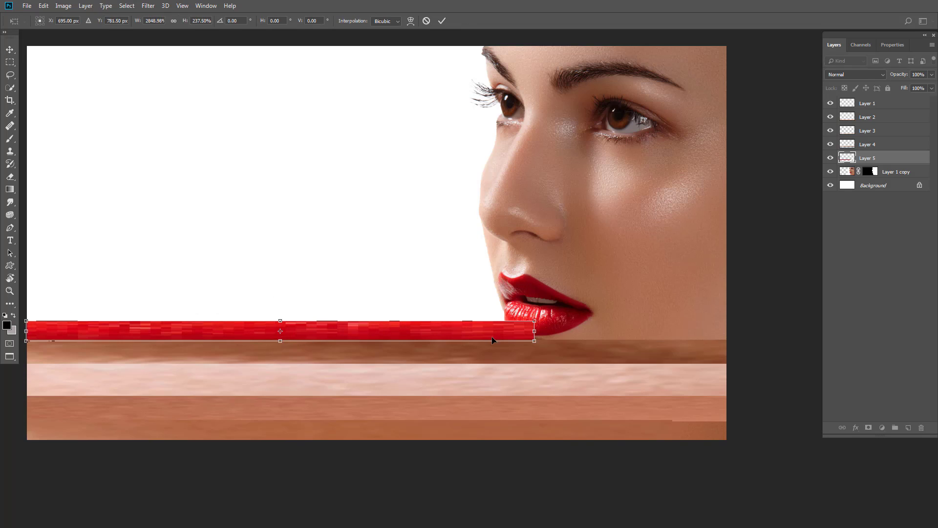
pyautogui.moveTo(535, 332); pyautogui.dragTo(729, 332)
pyautogui.click(10, 54)
pyautogui.click(426, 201)
# Copy a small rectangular patch of the glossy highlight on the lower lip from Layer 1 copy to a new layer
pyautogui.click(849, 172)
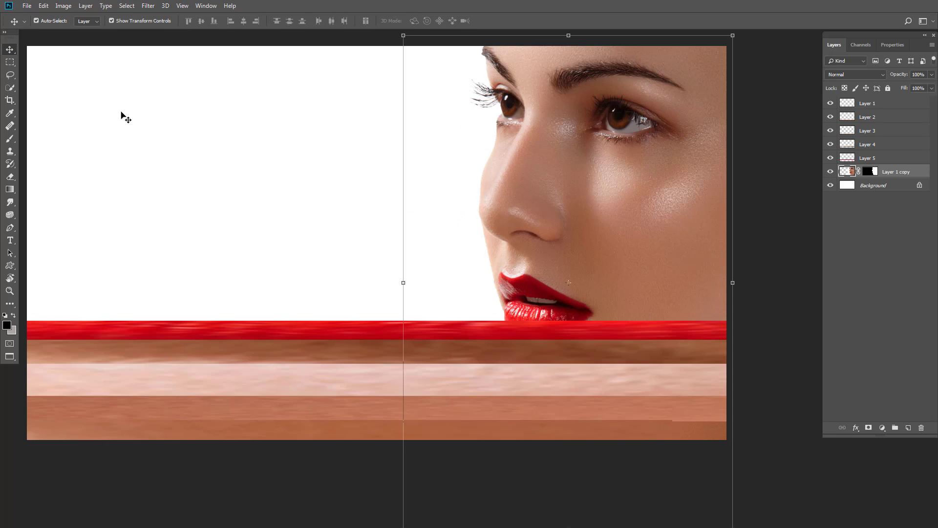
pyautogui.click(11, 68)
pyautogui.moveTo(517, 306); pyautogui.dragTo(537, 316)
pyautogui.rightClick(532, 314)
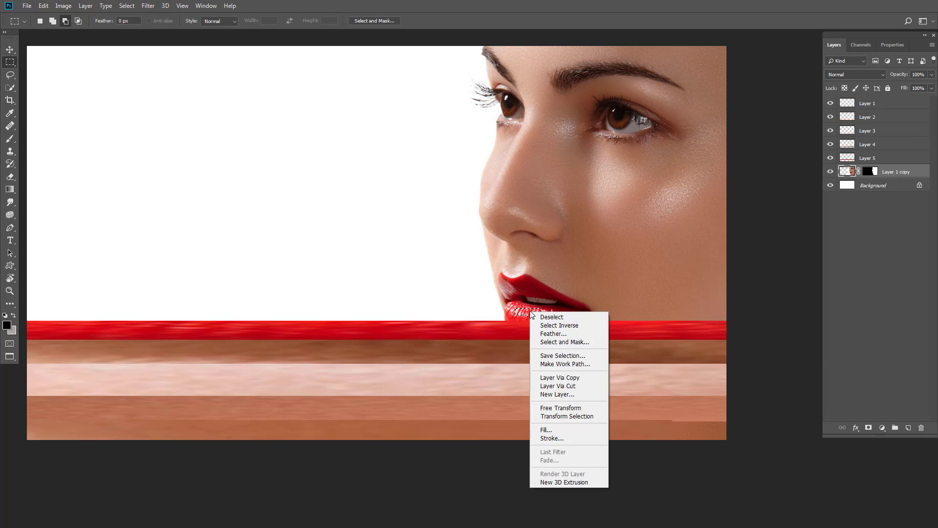
pyautogui.click(560, 377)
# Stretch the glossy lip patch past both canvas edges as a strip directly above the plain red one
pyautogui.press('v')
pyautogui.moveTo(516, 311); pyautogui.dragTo(22, 311)
pyautogui.moveTo(370, 319); pyautogui.dragTo(737, 314)
pyautogui.click(9, 50)
pyautogui.click(428, 201)
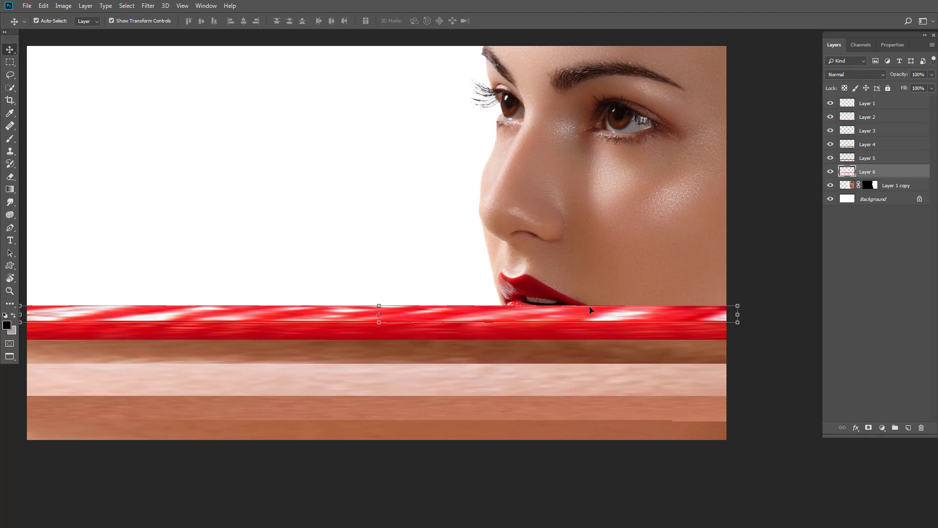
# Copy a tiny rectangular patch of the teeth from Layer 1 copy to a new layer
pyautogui.scroll(3, 590, 307)
pyautogui.press('m')
pyautogui.click(844, 186)
pyautogui.scroll(3, 531, 294)
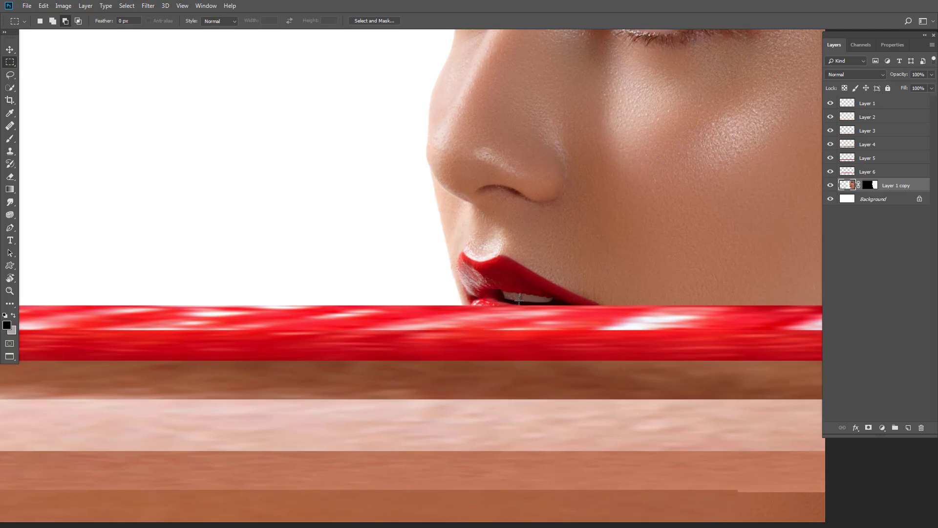
pyautogui.moveTo(529, 293); pyautogui.dragTo(552, 298)
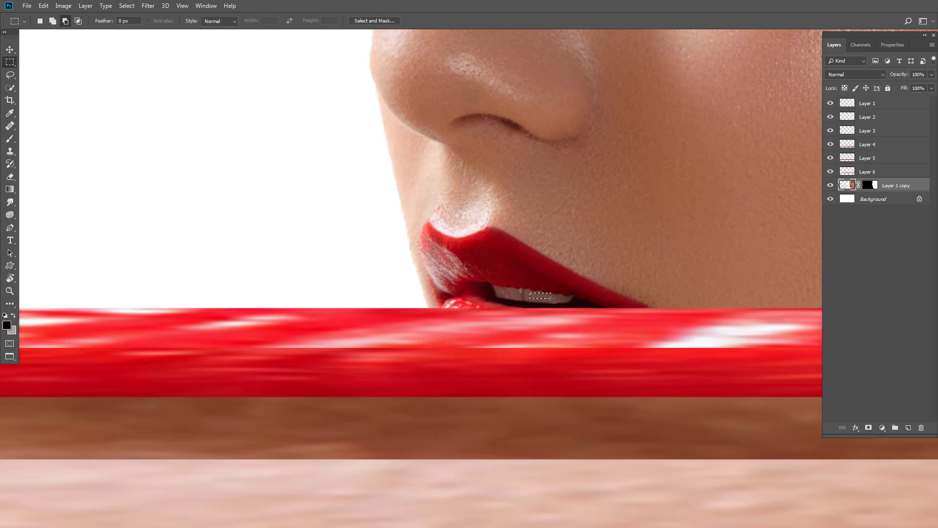
pyautogui.rightClick(544, 297)
pyautogui.click(573, 363)
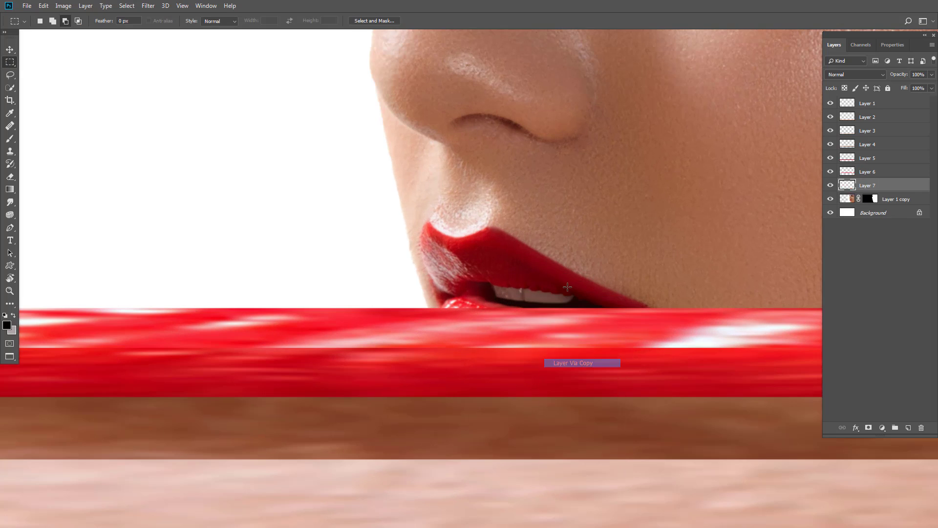
# Stretch the teeth patch to about 8861% width and 483% height, spanning the canvas directly above the glossy red strip
pyautogui.click(10, 51)
pyautogui.moveTo(552, 295); pyautogui.dragTo(836, 312)
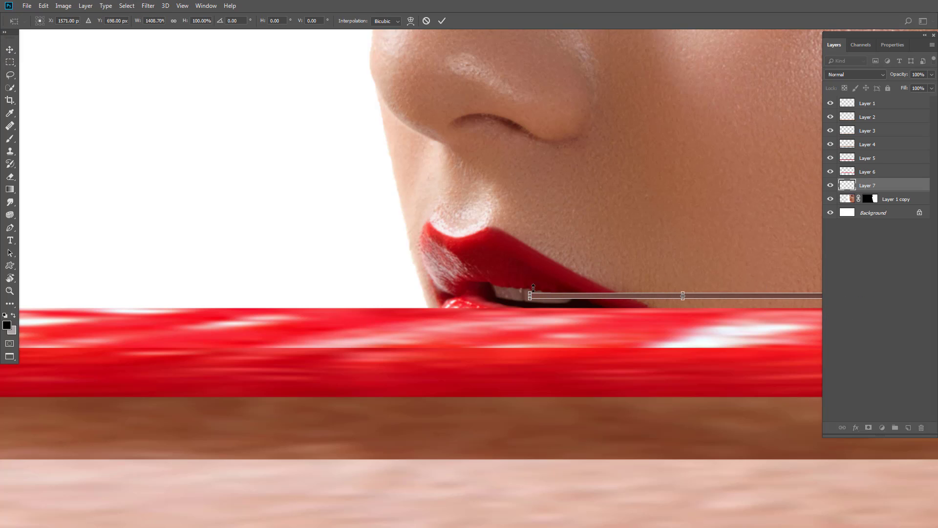
pyautogui.moveTo(530, 295); pyautogui.dragTo(17, 301)
pyautogui.scroll(-4, 101, 287)
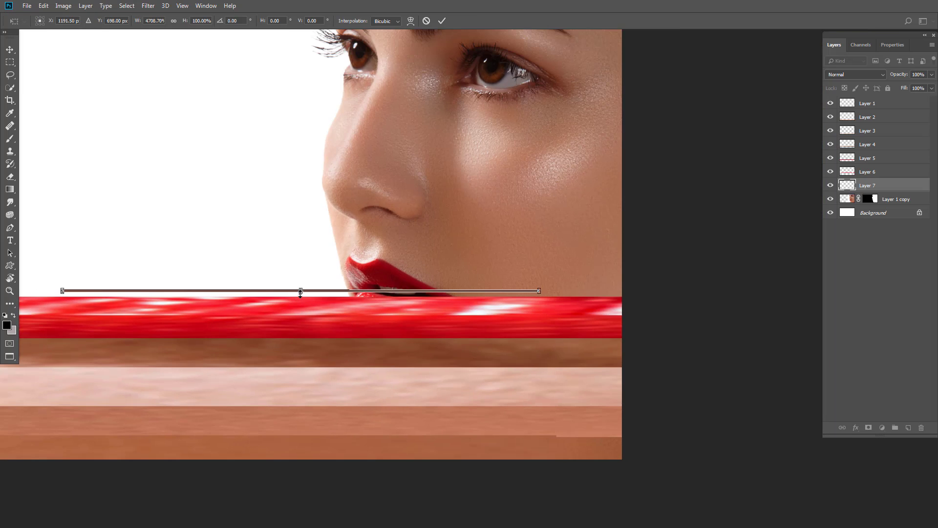
pyautogui.moveTo(301, 293); pyautogui.dragTo(301, 296)
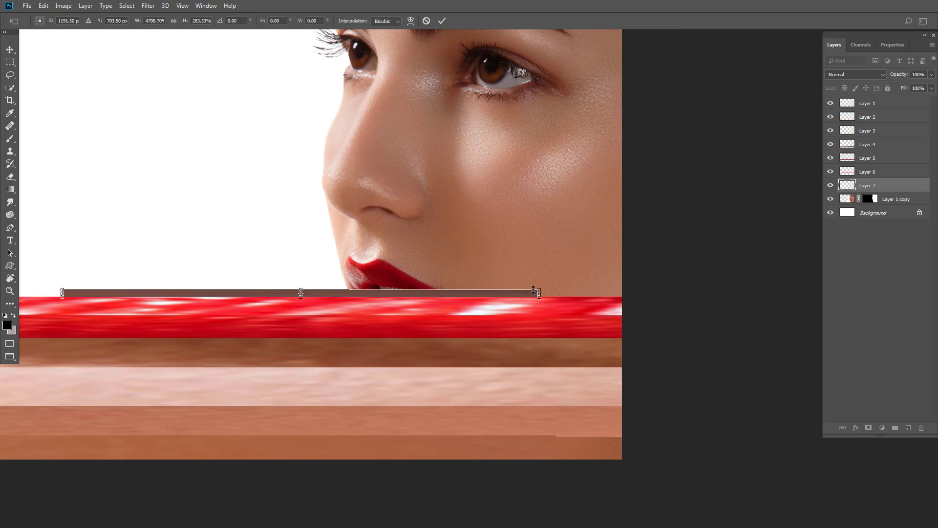
pyautogui.moveTo(523, 286); pyautogui.dragTo(524, 280)
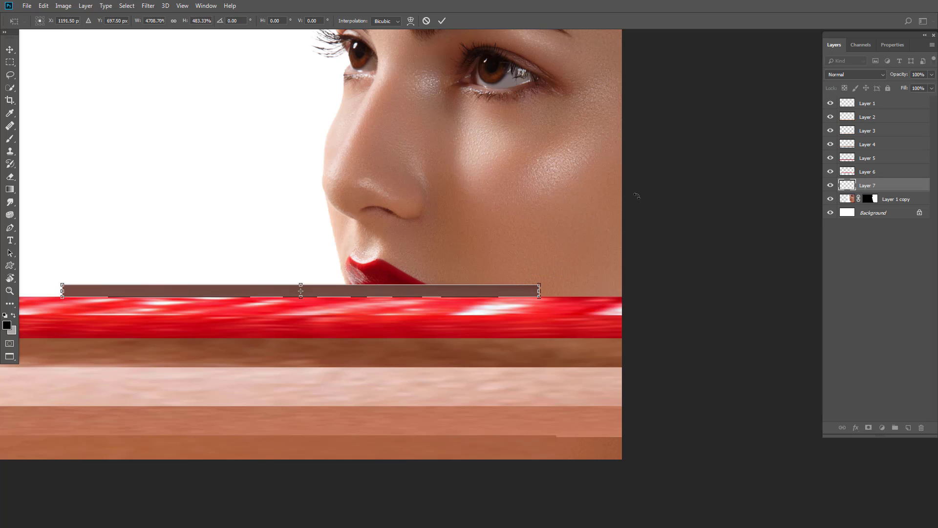
pyautogui.moveTo(539, 292); pyautogui.dragTo(626, 292)
pyautogui.moveTo(387, 324); pyautogui.dragTo(639, 342)
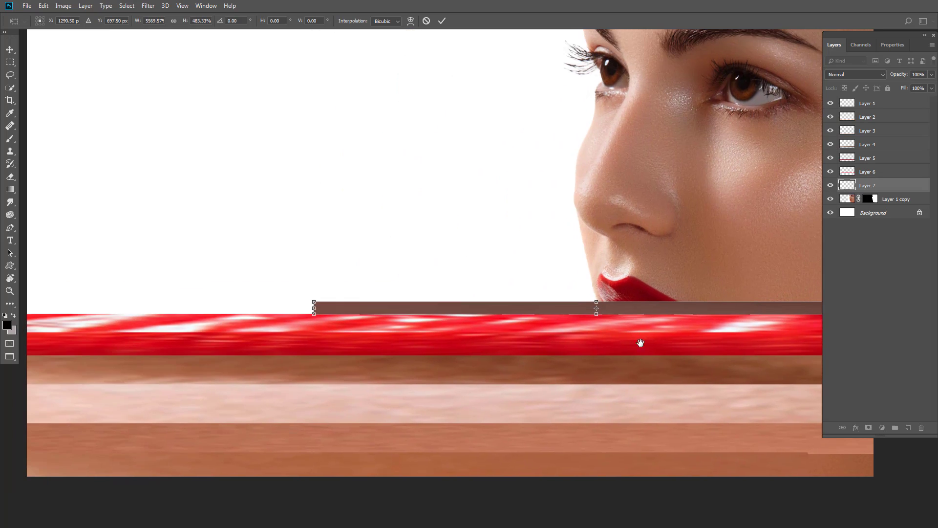
pyautogui.scroll(-4, 550, 308)
pyautogui.moveTo(388, 309); pyautogui.dragTo(160, 308)
pyautogui.click(9, 52)
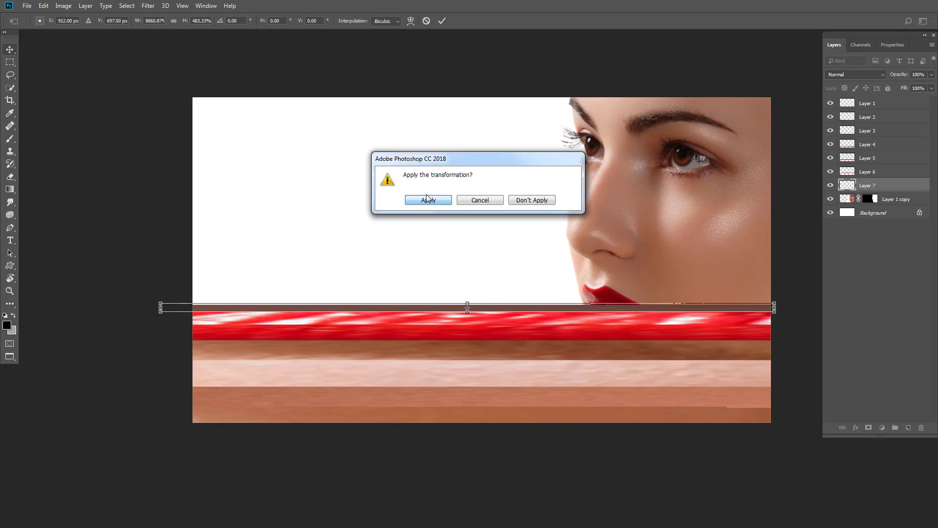
pyautogui.click(427, 200)
# Copy a small rectangular patch of the dark red upper lip from Layer 1 copy to a new layer
pyautogui.click(8, 64)
pyautogui.click(854, 201)
pyautogui.scroll(3, 614, 300)
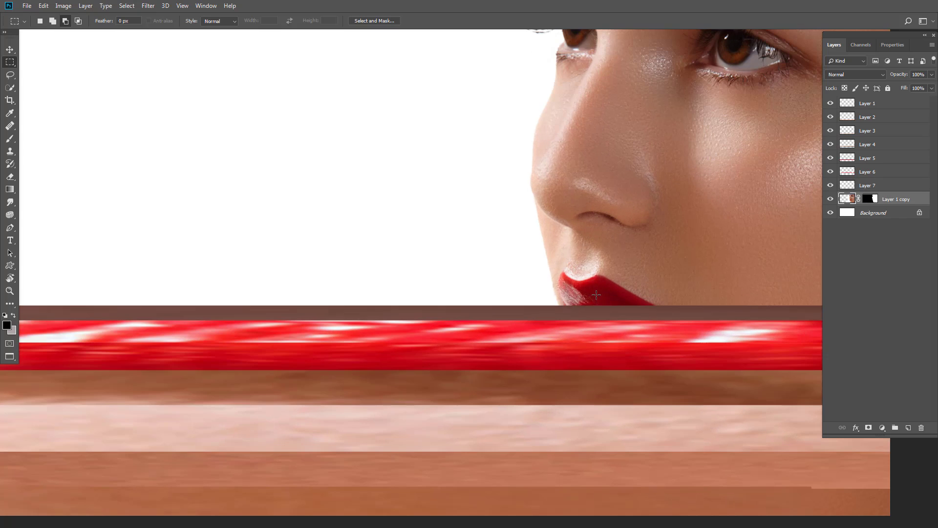
pyautogui.moveTo(587, 291); pyautogui.dragTo(611, 300)
pyautogui.rightClick(599, 295)
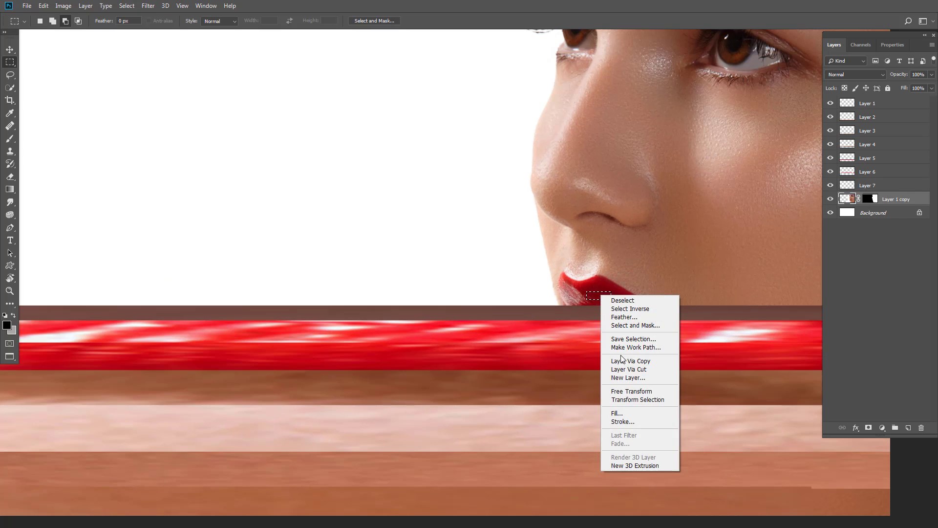
pyautogui.click(635, 361)
# Stretch the dark red upper-lip patch across the full canvas width, as a strip directly above the teeth-coloured one
pyautogui.click(8, 54)
pyautogui.scroll(-3, 576, 319)
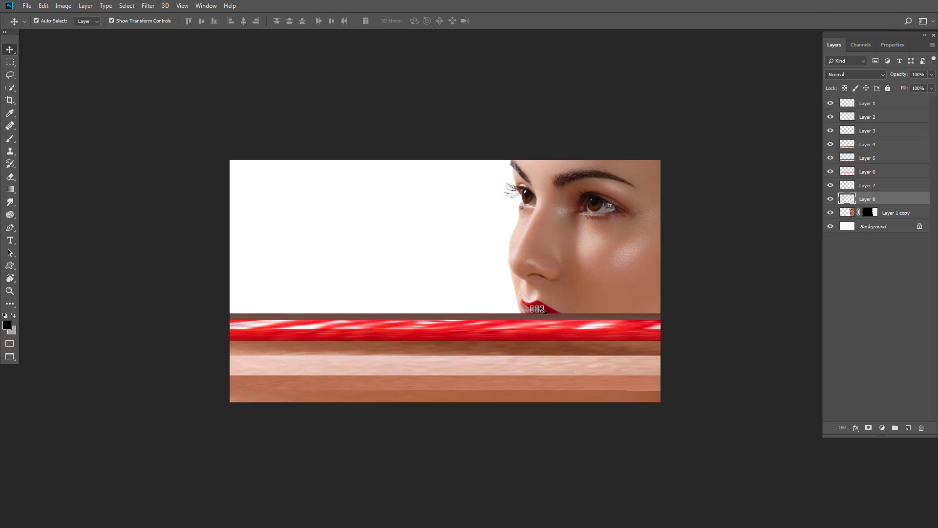
pyautogui.scroll(3, 544, 310)
pyautogui.moveTo(545, 309); pyautogui.dragTo(744, 318)
pyautogui.press('space')
pyautogui.moveTo(573, 308); pyautogui.dragTo(119, 287)
pyautogui.click(11, 51)
pyautogui.click(428, 201)
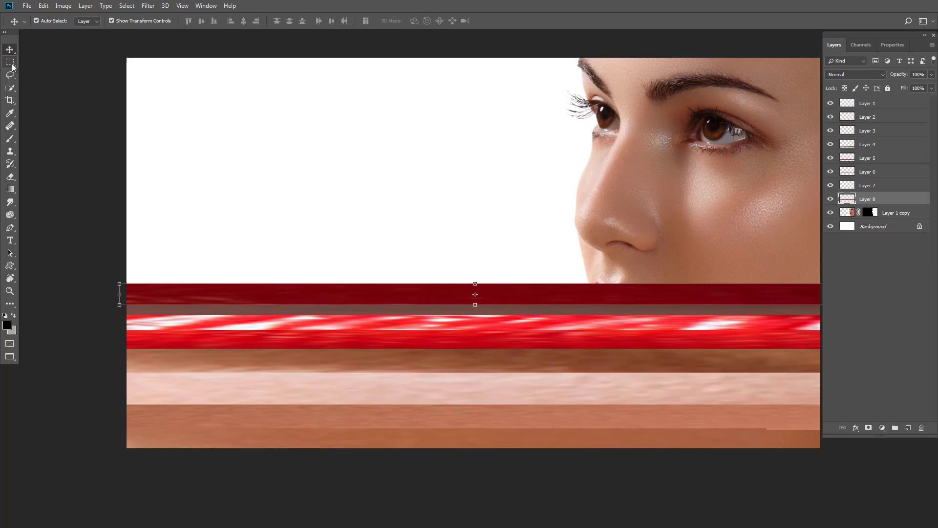
# Copy a small rectangular patch of the cheek skin beside the upper lip from Layer 1 copy to a new layer
pyautogui.click(12, 64)
pyautogui.click(847, 214)
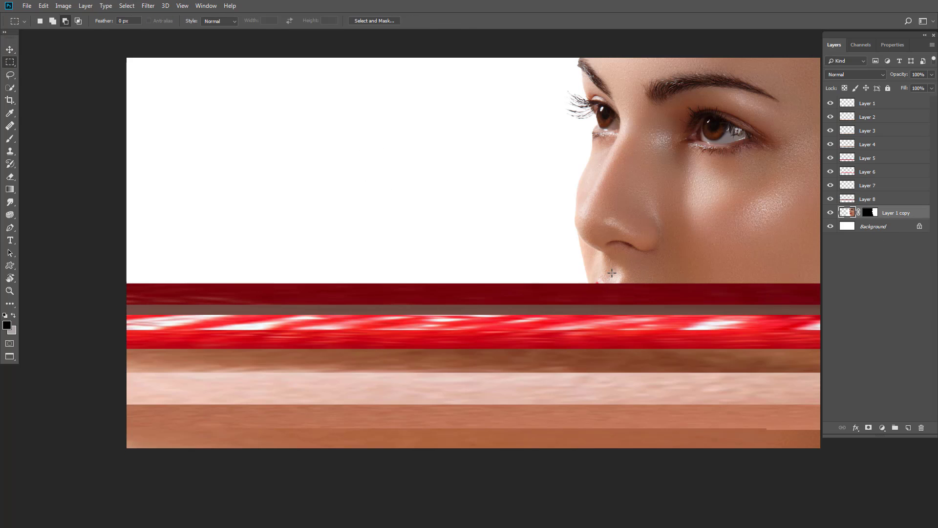
pyautogui.moveTo(639, 267)
pyautogui.mouseDown()
pyautogui.moveTo(675, 276)
pyautogui.moveTo(808, 272)
pyautogui.mouseUp()
pyautogui.rightClick(661, 272)
pyautogui.click(670, 337)
# Stretch the cheek skin patch to about 1933% width and 180% height, spanning the canvas directly above the dark red strip
pyautogui.hotkey('ctrl', 't')
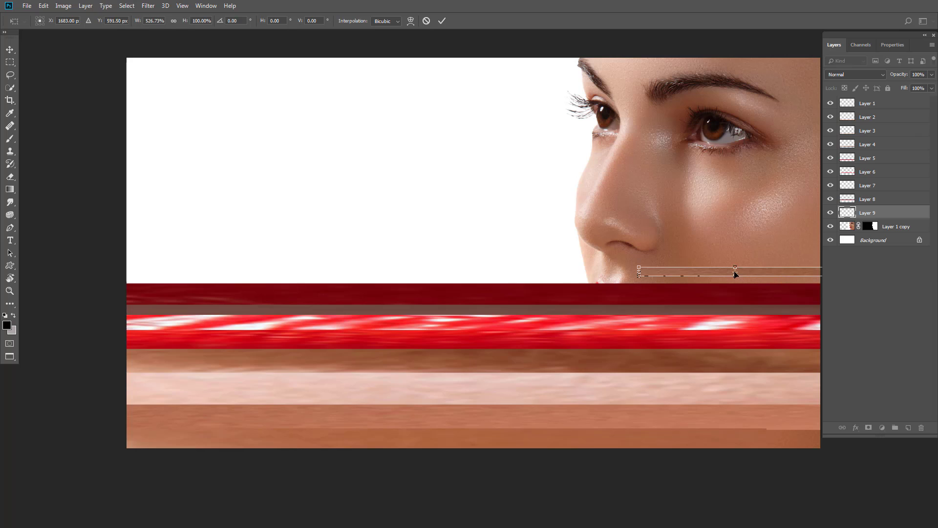
pyautogui.moveTo(638, 271); pyautogui.dragTo(125, 272)
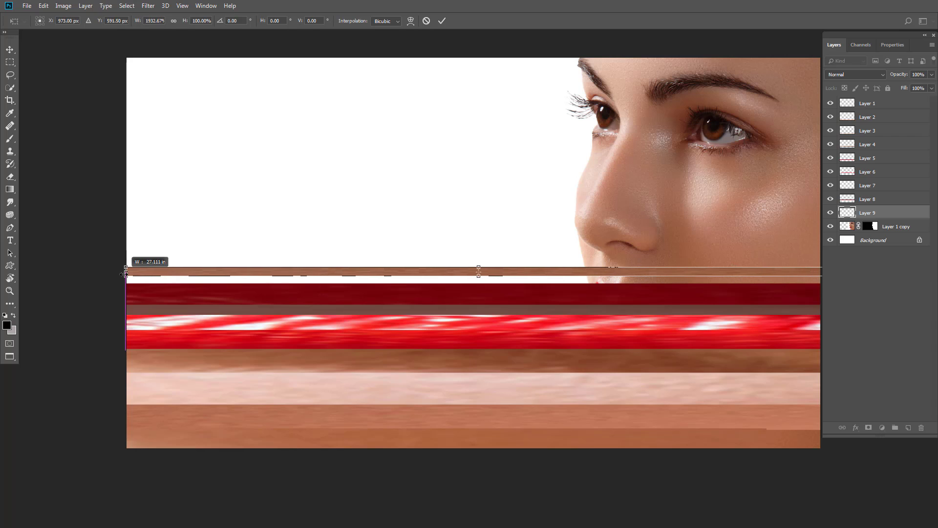
pyautogui.moveTo(557, 279); pyautogui.dragTo(556, 286)
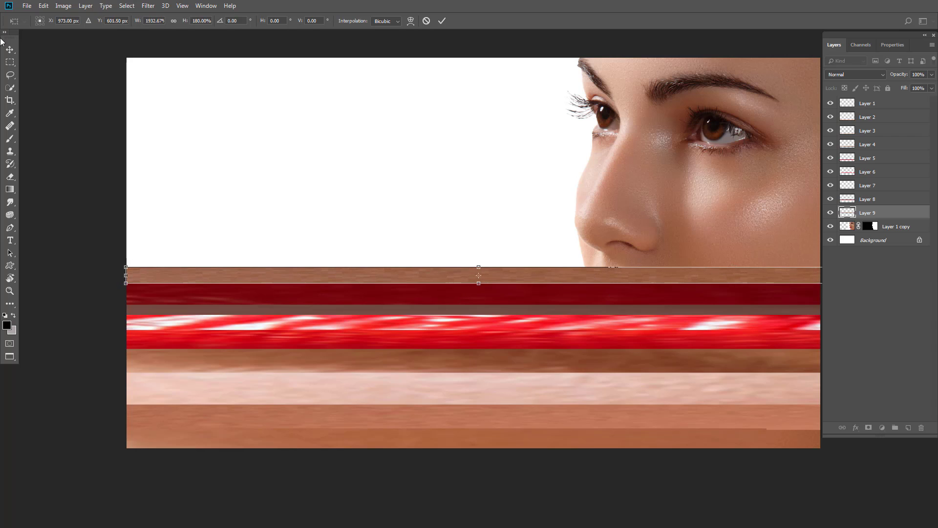
pyautogui.click(8, 49)
pyautogui.click(420, 200)
# Copy a small rectangular patch of the light skin between nose and upper lip from Layer 1 copy to a new layer
pyautogui.click(848, 227)
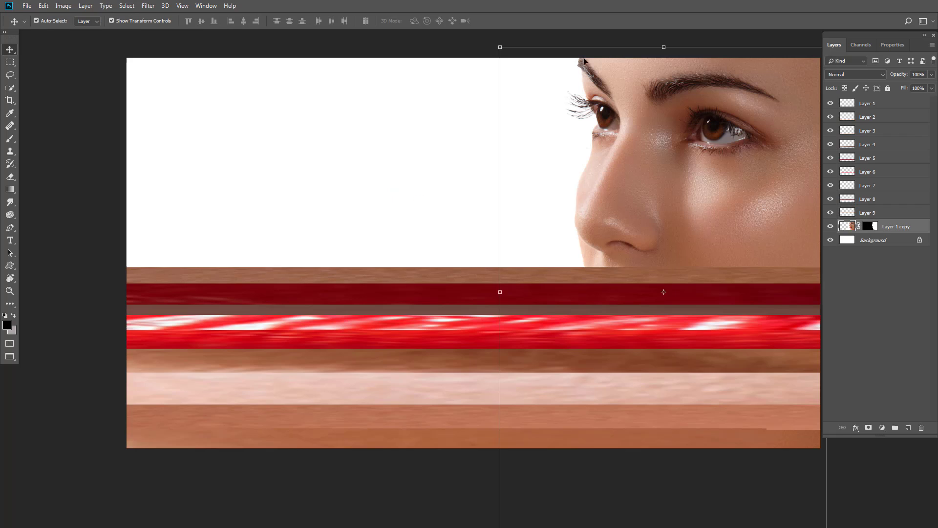
pyautogui.click(10, 62)
pyautogui.moveTo(589, 254)
pyautogui.mouseDown()
pyautogui.moveTo(604, 262)
pyautogui.moveTo(822, 257)
pyautogui.mouseUp()
pyautogui.rightClick(597, 256)
pyautogui.click(623, 322)
# Stretch the light skin patch to about 4918% width and 290% height, spanning the canvas directly above the brown cheek strip
pyautogui.click(10, 49)
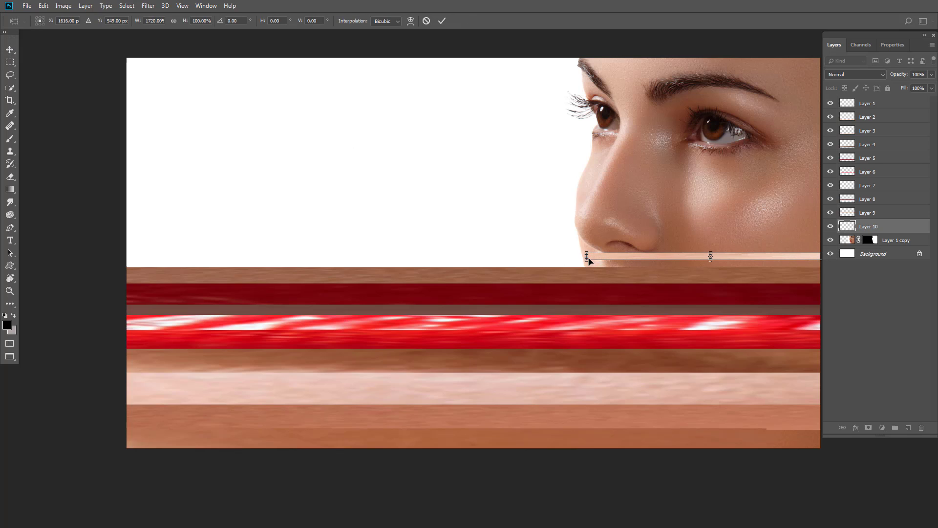
pyautogui.moveTo(716, 260); pyautogui.dragTo(716, 267)
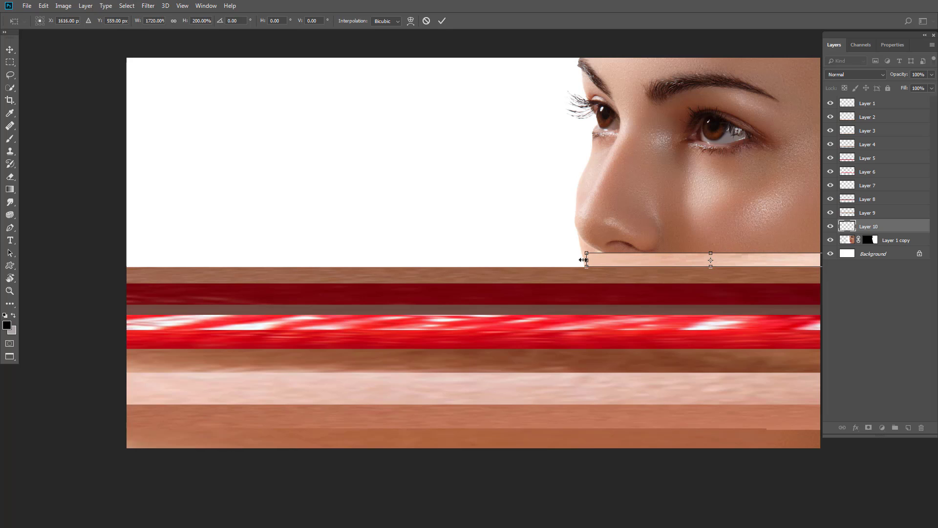
pyautogui.moveTo(584, 260); pyautogui.dragTo(123, 267)
pyautogui.moveTo(503, 254); pyautogui.dragTo(506, 244)
pyautogui.click(11, 51)
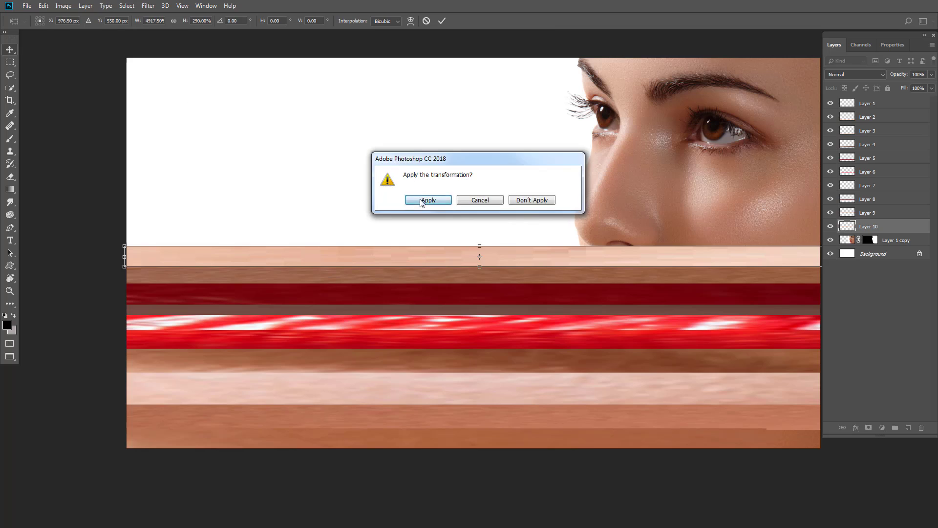
pyautogui.click(423, 202)
# Copy a small rectangular patch of skin near the tip of the nose from Layer 1 copy to a new layer
pyautogui.click(846, 242)
pyautogui.click(10, 62)
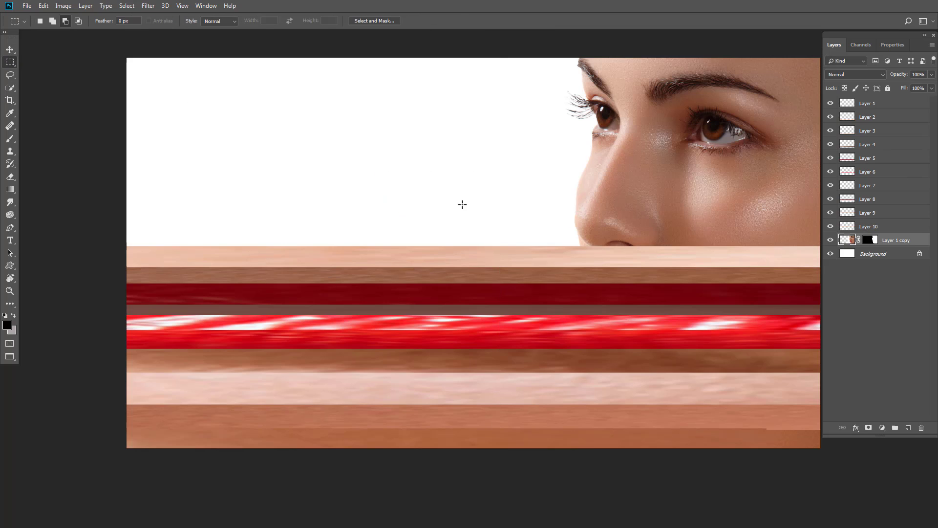
pyautogui.moveTo(586, 232); pyautogui.dragTo(603, 225)
pyautogui.rightClick(590, 229)
pyautogui.click(621, 304)
# Stretch the nose-tip skin patch to about 3781% width and 271% height, spanning the canvas directly above the light skin strip
pyautogui.press('v')
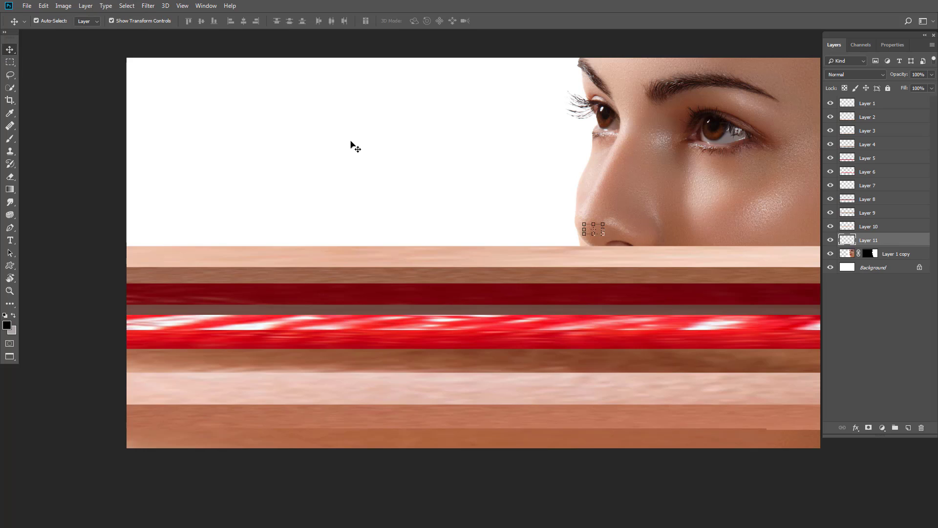
pyautogui.moveTo(593, 234); pyautogui.dragTo(832, 240)
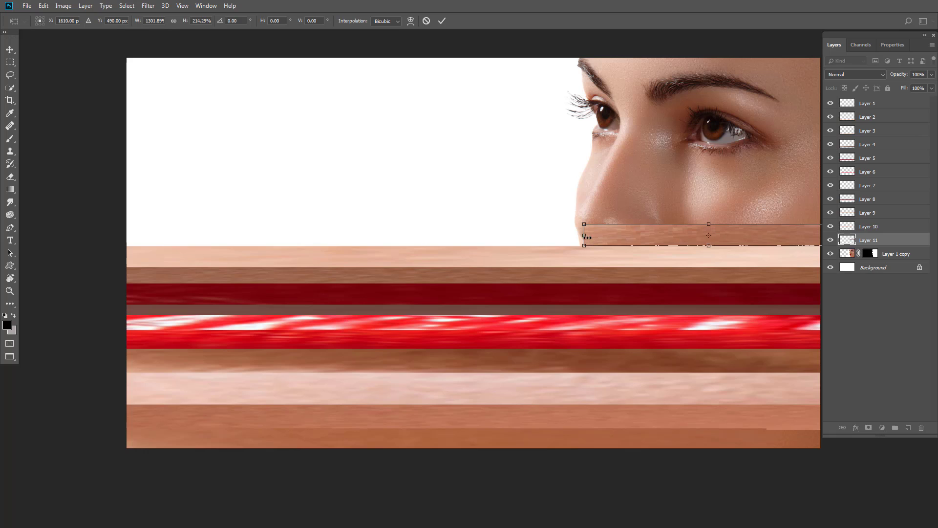
pyautogui.moveTo(588, 237); pyautogui.dragTo(109, 235)
pyautogui.moveTo(474, 218); pyautogui.dragTo(475, 213)
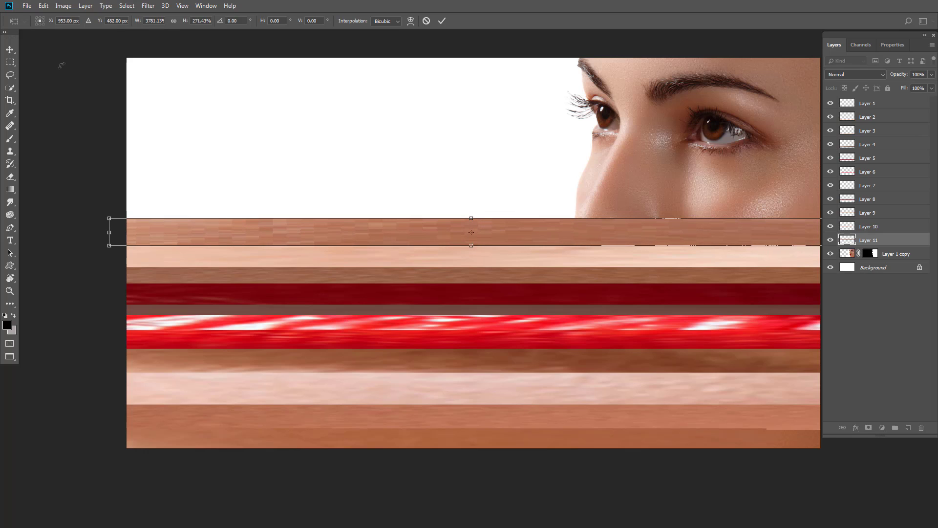
pyautogui.click(9, 50)
pyautogui.click(428, 202)
# Copy a small rectangular patch, about 0.39 by 0.24 in, from the outer edge of the nose on Layer 1 copy to a new layer
pyautogui.click(858, 259)
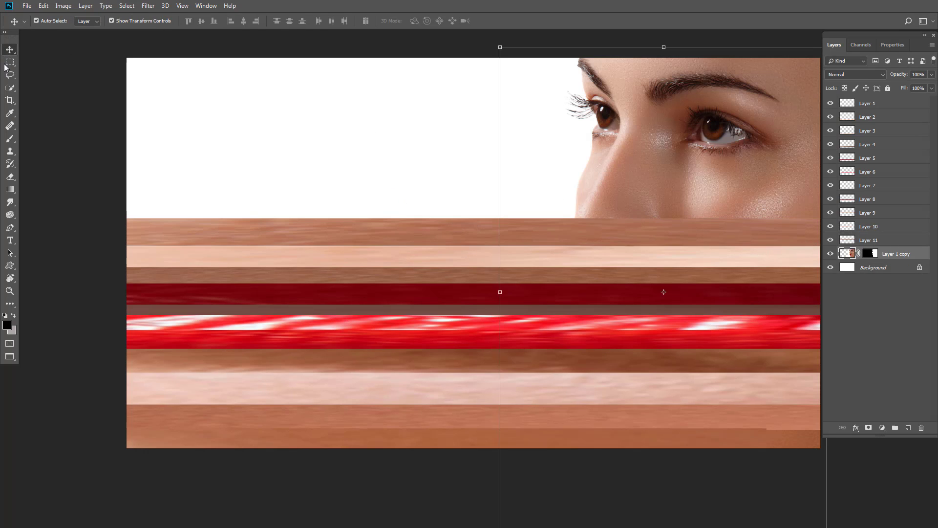
pyautogui.press('m')
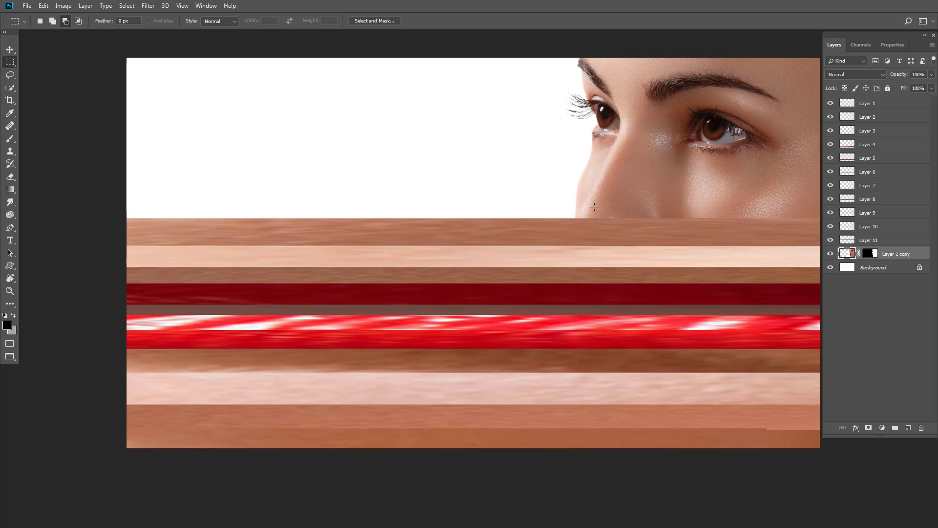
pyautogui.scroll(5, 583, 183)
pyautogui.moveTo(582, 184); pyautogui.dragTo(598, 192)
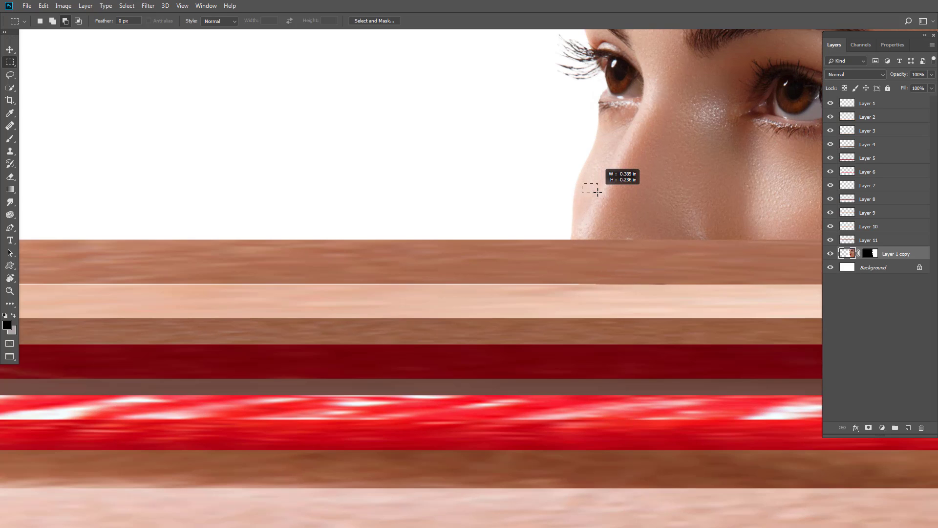
pyautogui.rightClick(593, 188)
pyautogui.click(606, 255)
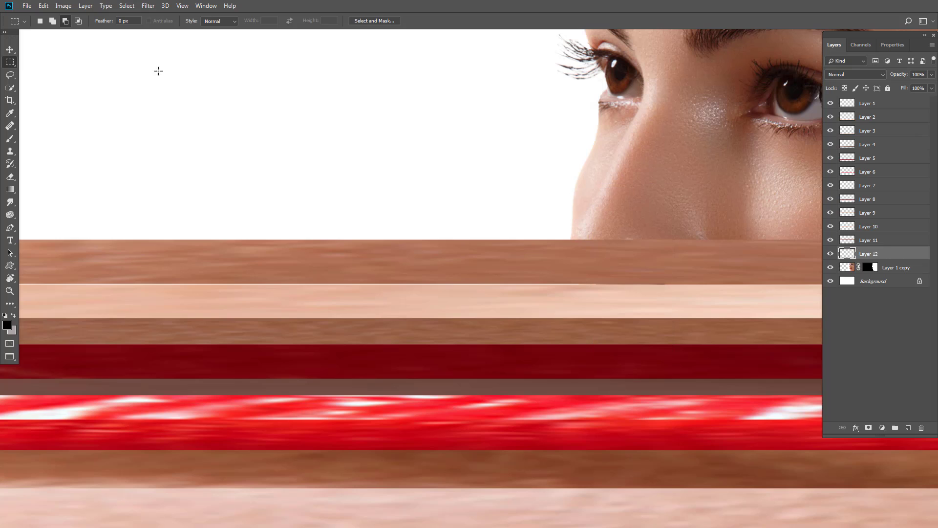
# Stretch the pale nose-edge patch to about 7086% width and 606% height, spanning the canvas directly above the brown nose-tip strip
pyautogui.click(10, 51)
pyautogui.scroll(-5, 597, 190)
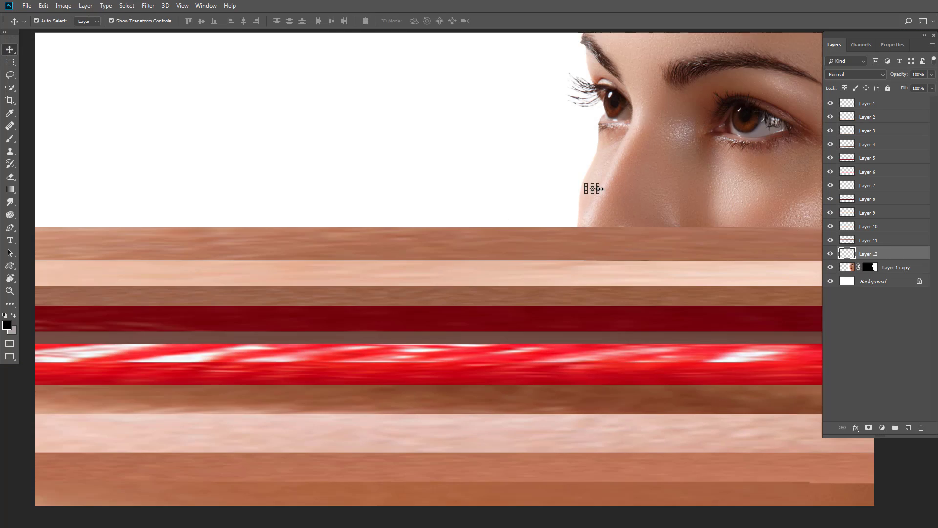
pyautogui.moveTo(599, 188); pyautogui.dragTo(795, 189)
pyautogui.moveTo(694, 192); pyautogui.dragTo(681, 217)
pyautogui.moveTo(590, 206); pyautogui.dragTo(198, 206)
pyautogui.moveTo(496, 196); pyautogui.dragTo(495, 184)
pyautogui.click(10, 49)
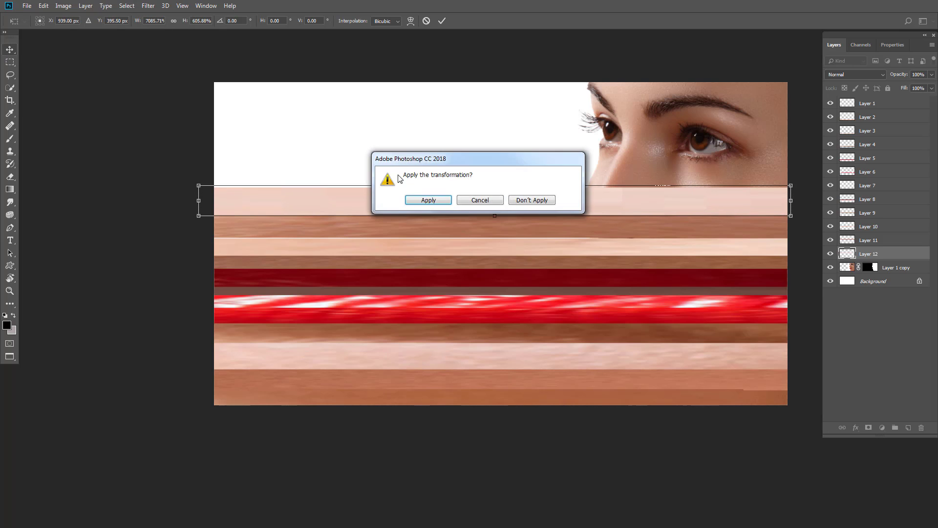
pyautogui.click(428, 200)
# Copy a rectangular patch of nose-bridge skin, about 1.15 by 0.31 in, from Layer 1 copy to a new layer
pyautogui.scroll(3, 631, 165)
pyautogui.moveTo(679, 181); pyautogui.dragTo(573, 177)
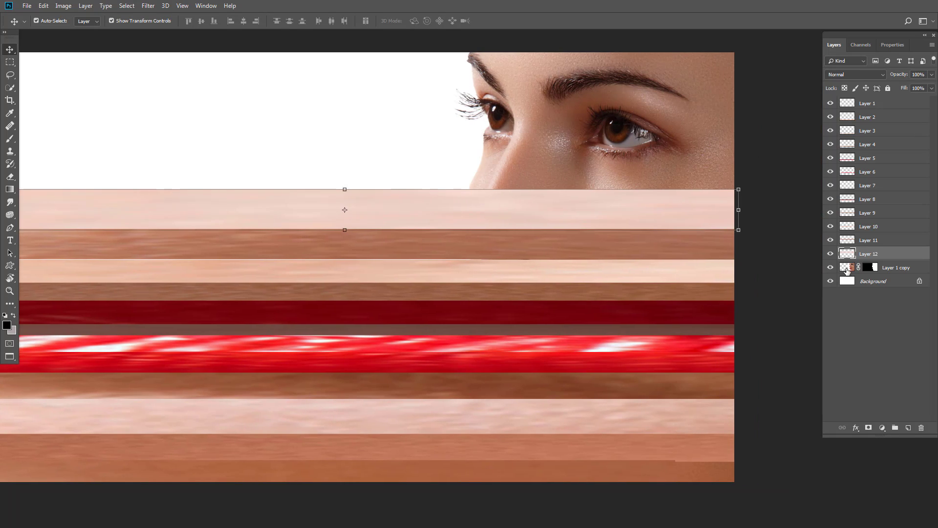
pyautogui.click(847, 268)
pyautogui.click(10, 63)
pyautogui.moveTo(508, 173); pyautogui.dragTo(542, 181)
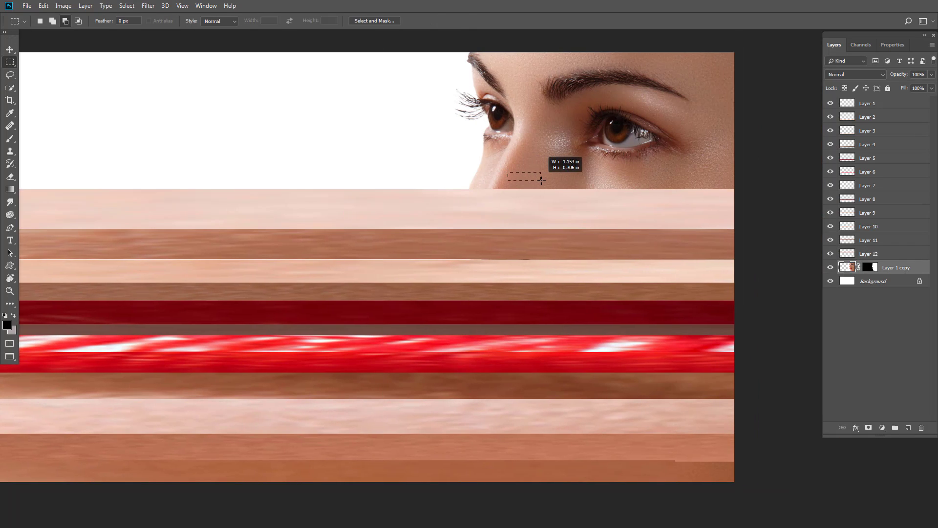
pyautogui.rightClick(543, 182)
pyautogui.click(562, 247)
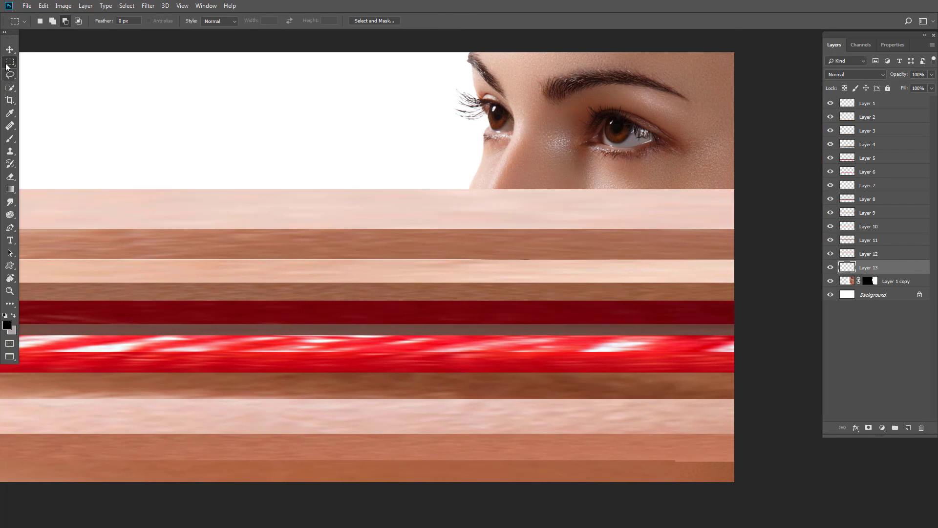
# Stretch the nose-bridge patch to about 2231% width and 240% height, spanning the canvas directly above the pale pink strip
pyautogui.click(10, 49)
pyautogui.moveTo(543, 177); pyautogui.dragTo(734, 177)
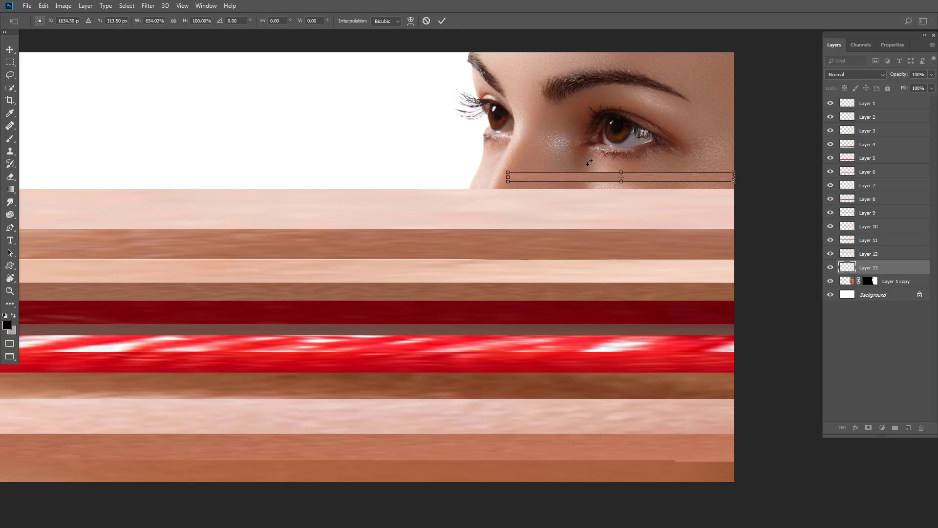
pyautogui.moveTo(622, 181)
pyautogui.mouseDown()
pyautogui.moveTo(622, 166)
pyautogui.moveTo(619, 189)
pyautogui.mouseUp()
pyautogui.moveTo(509, 181); pyautogui.dragTo(33, 168)
pyautogui.scroll(-3, 94, 157)
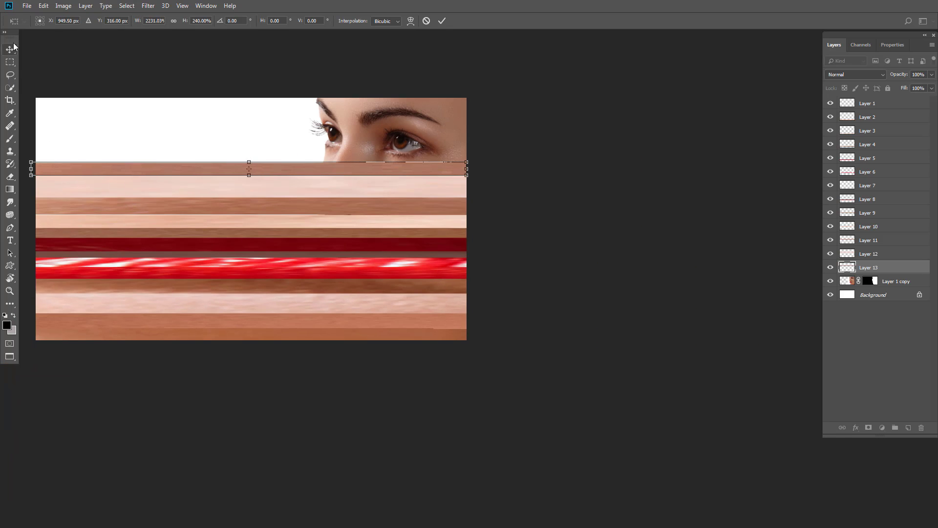
pyautogui.click(10, 49)
pyautogui.click(426, 201)
# Copy a small rectangular patch of upper nose skin between the eyes, just above the top strip, from Layer 1 copy to a new layer
pyautogui.moveTo(341, 235); pyautogui.dragTo(486, 282)
pyautogui.scroll(1, 593, 255)
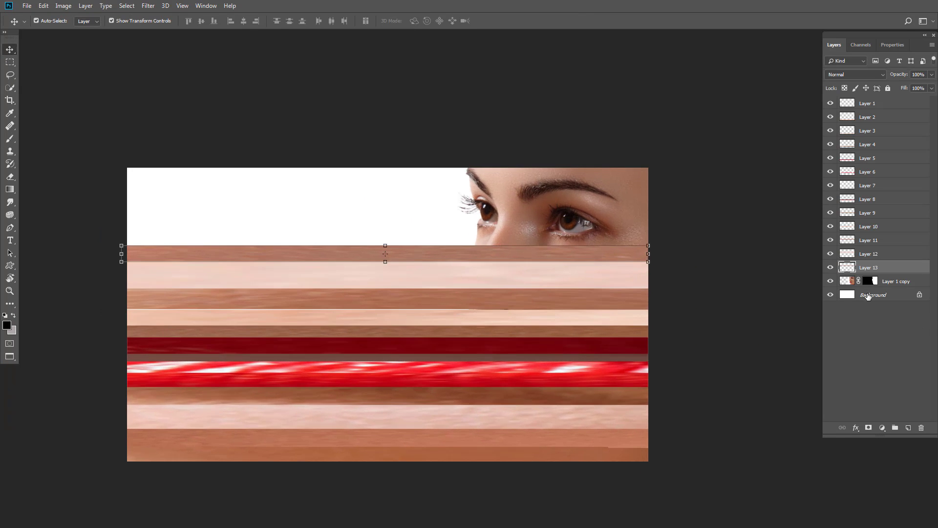
pyautogui.click(849, 283)
pyautogui.click(9, 63)
pyautogui.scroll(2, 499, 220)
pyautogui.scroll(2, 528, 251)
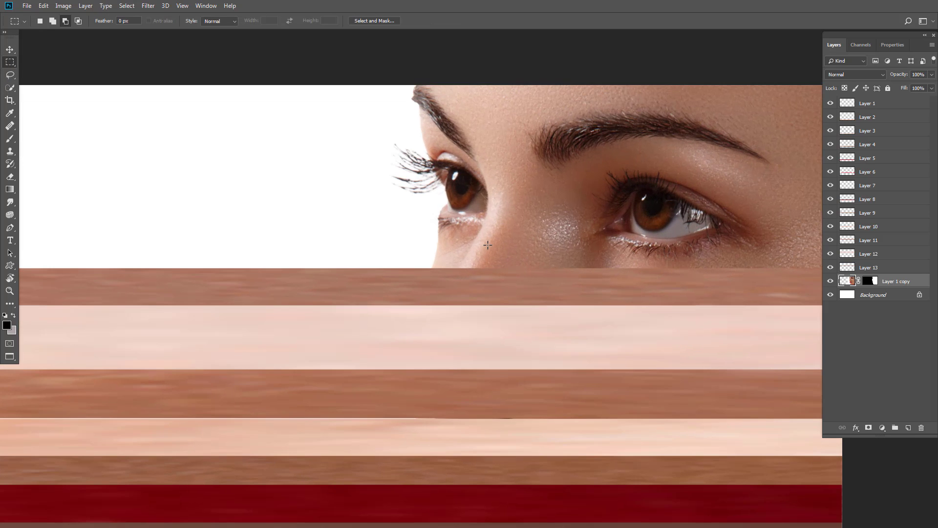
pyautogui.moveTo(506, 256); pyautogui.dragTo(749, 255)
pyautogui.rightClick(513, 252)
pyautogui.click(538, 319)
# Stretch the upper nose skin patch to about 2899% width and 187% height, spanning the canvas directly above the nose-bridge strip
pyautogui.click(10, 50)
pyautogui.scroll(-3, 676, 260)
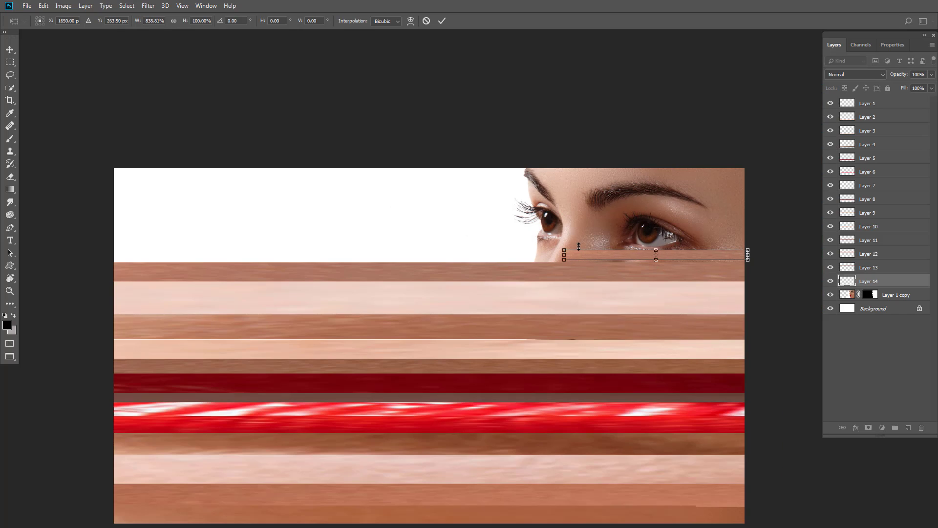
pyautogui.moveTo(560, 256); pyautogui.dragTo(111, 254)
pyautogui.moveTo(430, 260); pyautogui.dragTo(430, 241)
pyautogui.click(11, 52)
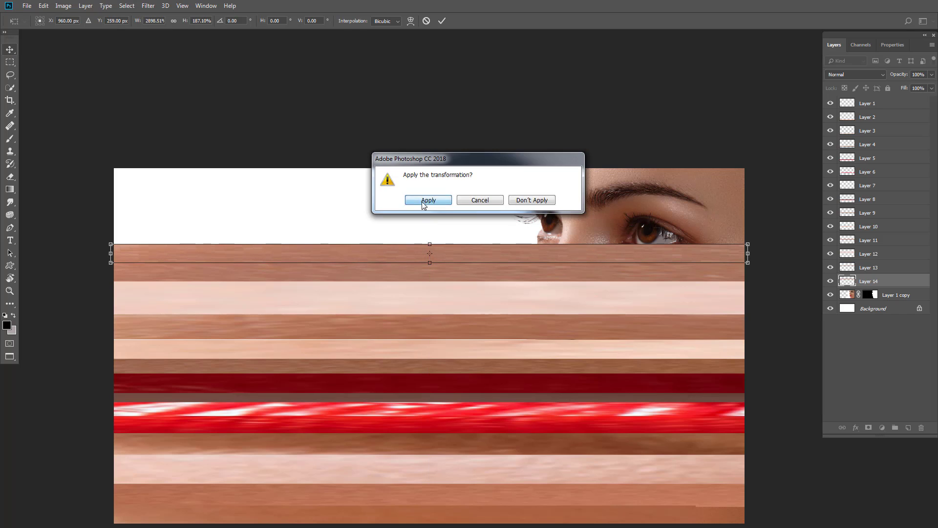
pyautogui.click(424, 203)
# Copy a tiny rectangular patch of the nearer eye's white from Layer 1 copy to a new layer
pyautogui.click(847, 296)
pyautogui.scroll(7, 610, 257)
pyautogui.scroll(1, 528, 225)
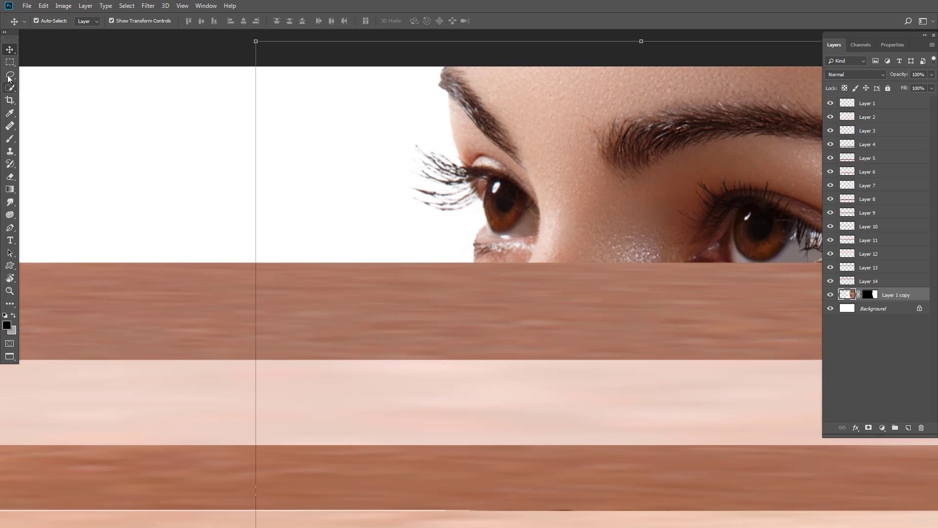
pyautogui.click(9, 62)
pyautogui.moveTo(777, 255); pyautogui.dragTo(673, 252)
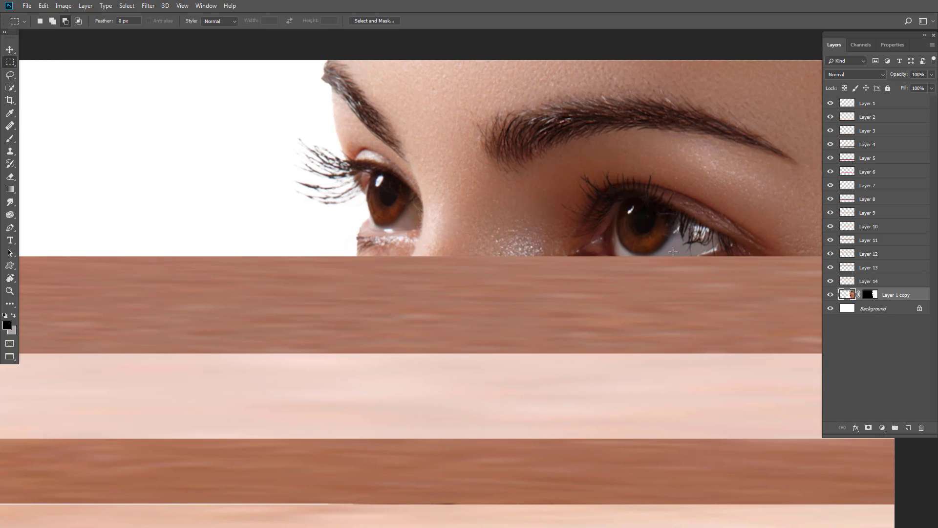
pyautogui.rightClick(683, 250)
pyautogui.click(704, 314)
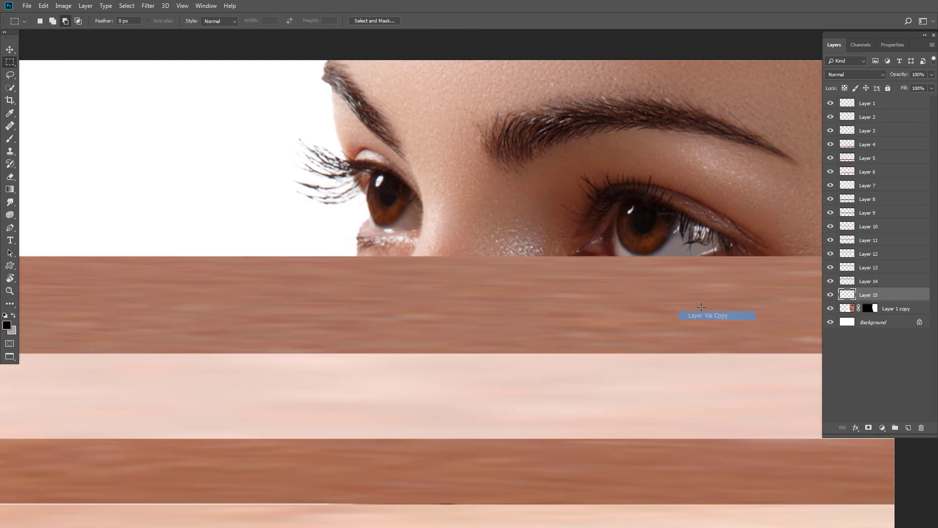
# Stretch the eye-white patch to about 12106% width and 450% height as a grey strip across the canvas above the topmost skin strip
pyautogui.scroll(-4, 603, 276)
pyautogui.click(9, 51)
pyautogui.moveTo(363, 245); pyautogui.dragTo(363, 241)
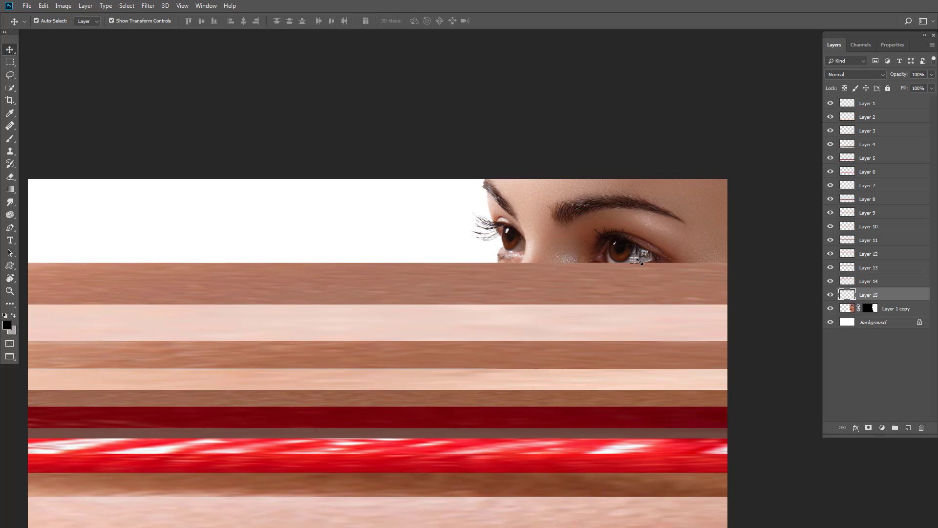
pyautogui.moveTo(639, 261); pyautogui.dragTo(21, 253)
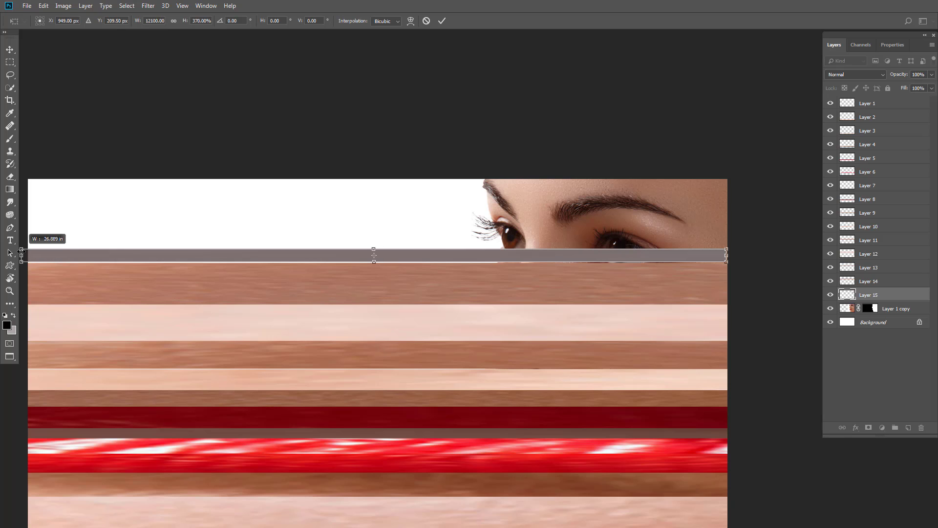
pyautogui.moveTo(374, 262); pyautogui.dragTo(374, 264)
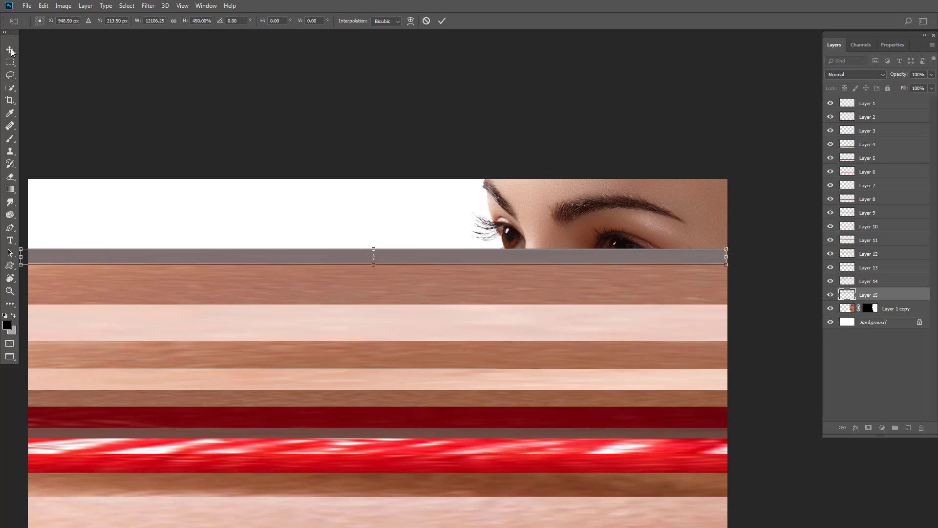
pyautogui.click(11, 50)
pyautogui.click(434, 203)
# Copy a small rectangular patch of the brown iris of the farther eye from Layer 1 copy to a new layer
pyautogui.click(848, 308)
pyautogui.click(12, 64)
pyautogui.scroll(3, 428, 207)
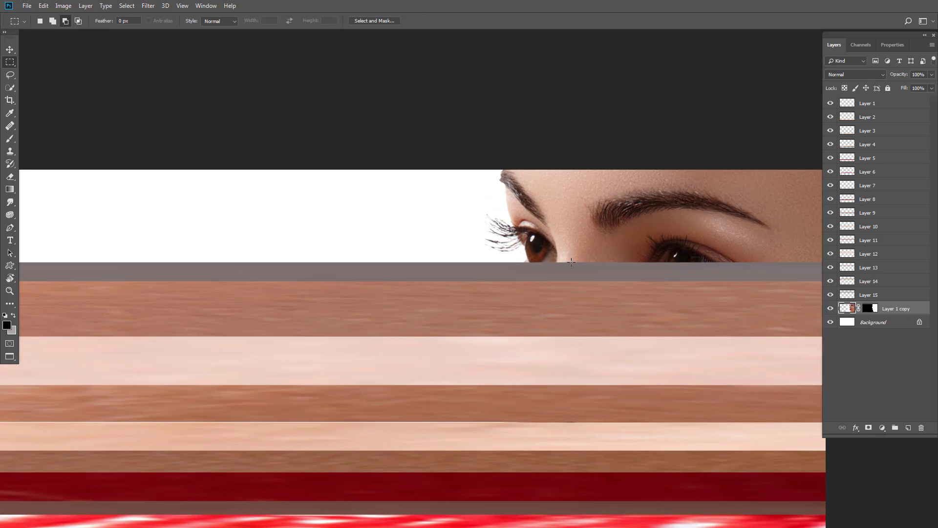
pyautogui.scroll(2, 571, 262)
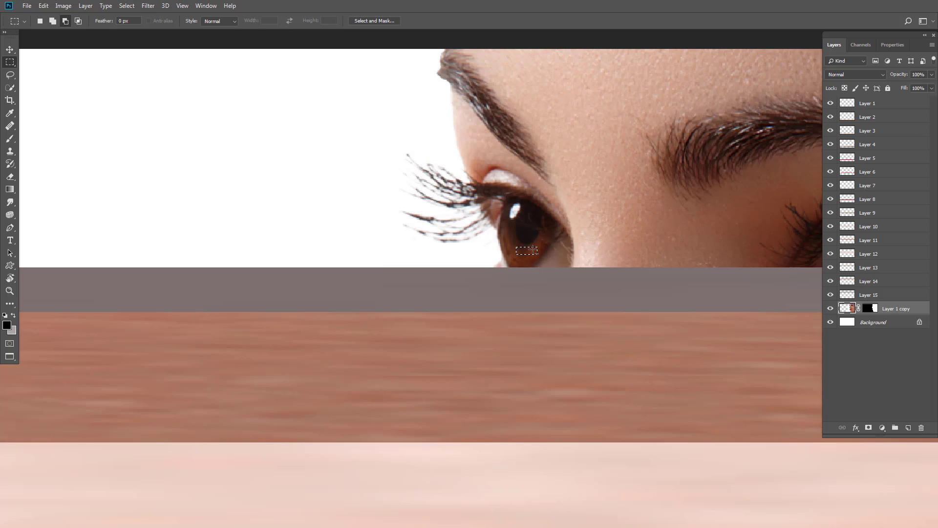
pyautogui.rightClick(535, 250)
pyautogui.click(557, 318)
# Stretch the iris patch to about 10442% width and make it taller, spanning the canvas directly above the grey strip
pyautogui.press('v')
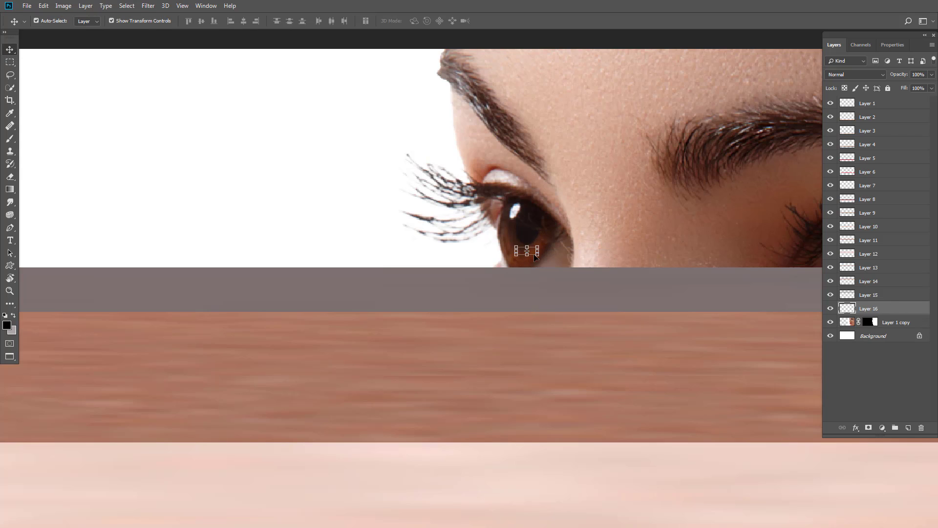
pyautogui.moveTo(528, 254); pyautogui.dragTo(832, 275)
pyautogui.scroll(-2, 539, 257)
pyautogui.scroll(-3, 573, 246)
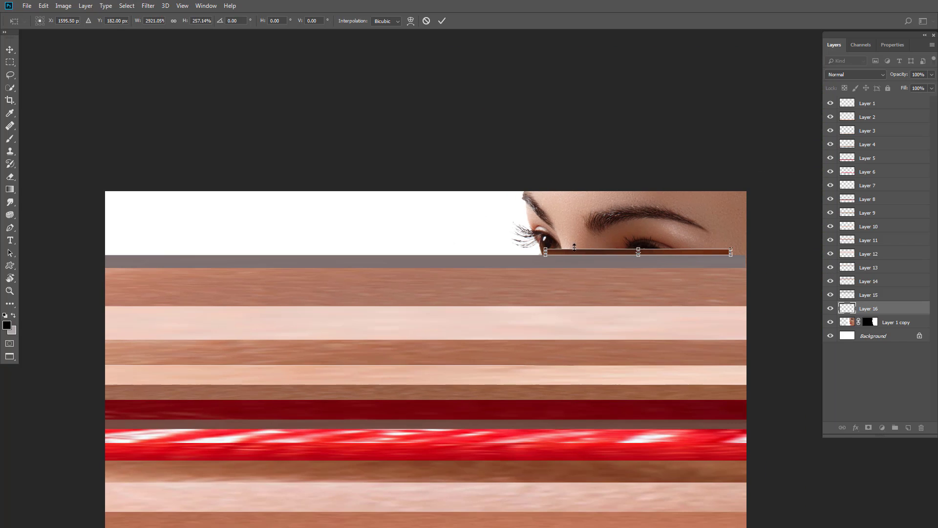
pyautogui.moveTo(734, 251); pyautogui.dragTo(753, 252)
pyautogui.moveTo(651, 249); pyautogui.dragTo(654, 243)
pyautogui.moveTo(545, 249); pyautogui.dragTo(88, 220)
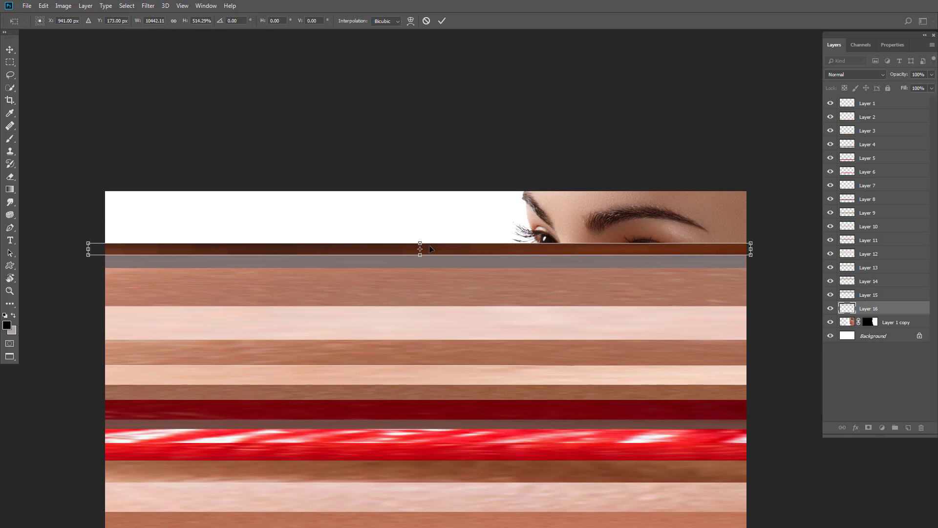
pyautogui.moveTo(428, 243); pyautogui.dragTo(427, 235)
pyautogui.click(10, 52)
pyautogui.click(433, 200)
# Copy a tiny rectangular patch of the farther eye's dark pupil area from Layer 1 copy to a new layer
pyautogui.click(846, 321)
pyautogui.scroll(6, 558, 232)
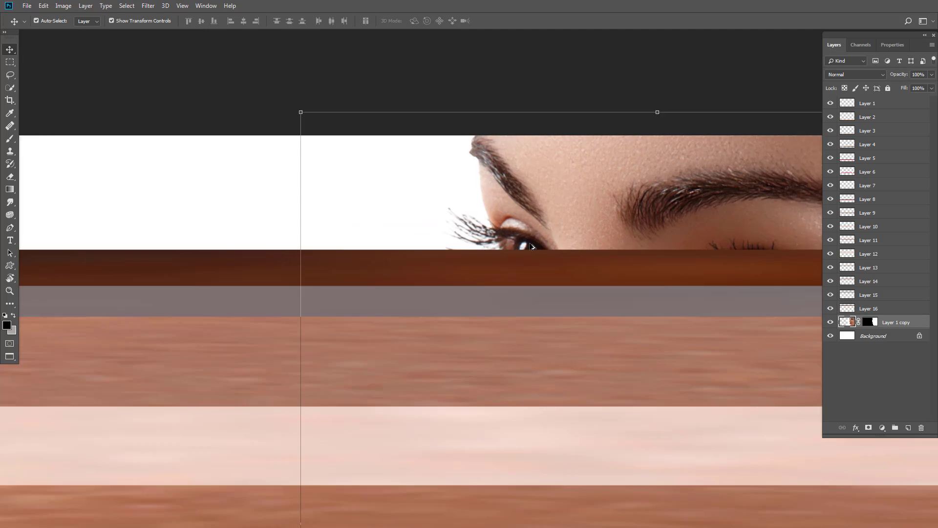
pyautogui.scroll(1, 533, 246)
pyautogui.click(10, 64)
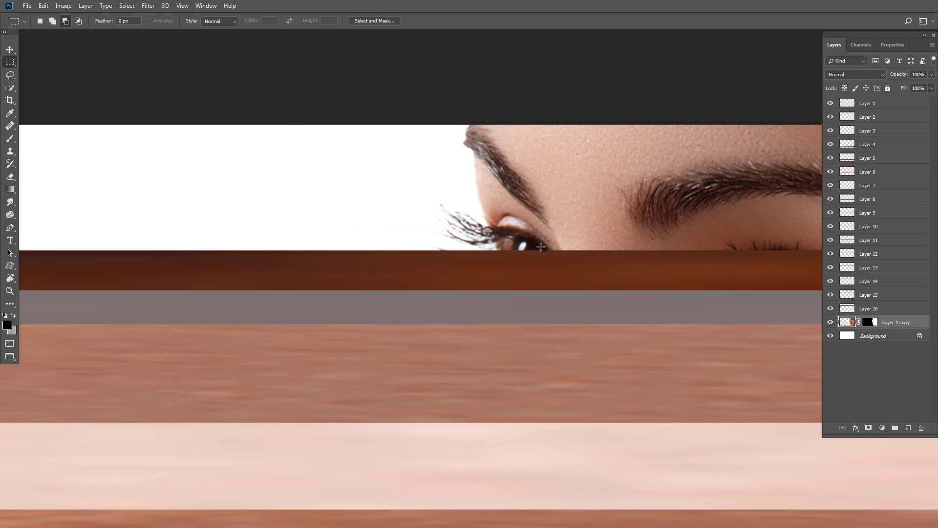
pyautogui.rightClick(542, 247)
pyautogui.click(552, 316)
# Stretch the pupil patch to about 11758% width and 450% height as a near-black strip directly above the brown iris strip
pyautogui.press('v')
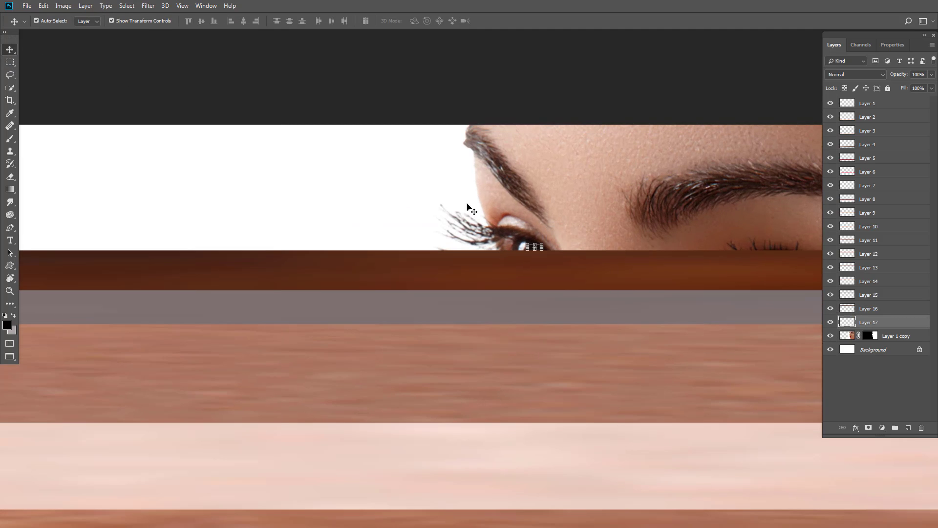
pyautogui.moveTo(535, 244); pyautogui.dragTo(773, 246)
pyautogui.scroll(-3, 541, 243)
pyautogui.scroll(-7, 598, 251)
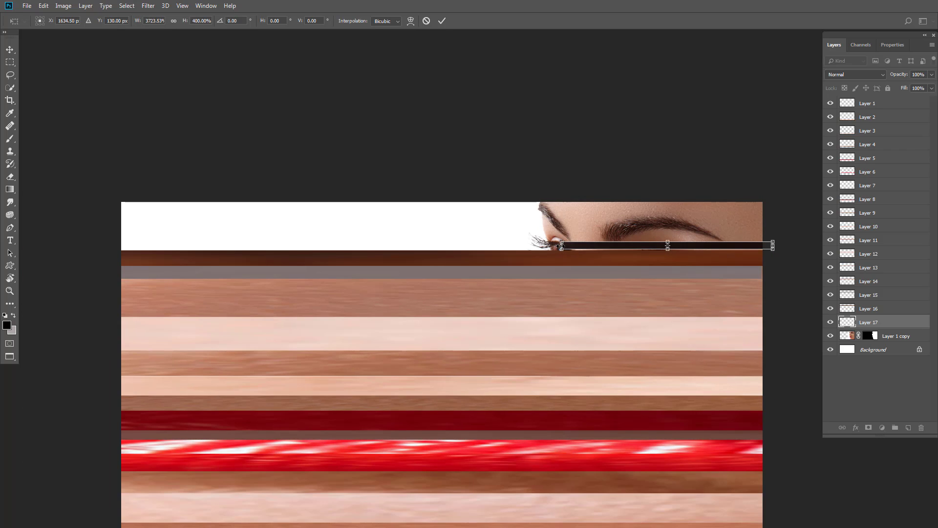
pyautogui.moveTo(561, 245); pyautogui.dragTo(105, 245)
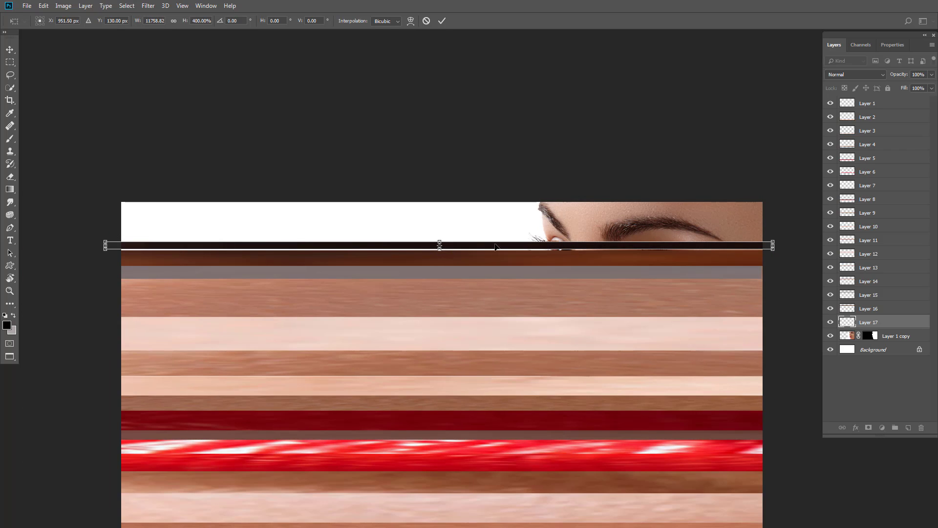
pyautogui.moveTo(478, 247); pyautogui.dragTo(463, 240)
pyautogui.click(9, 50)
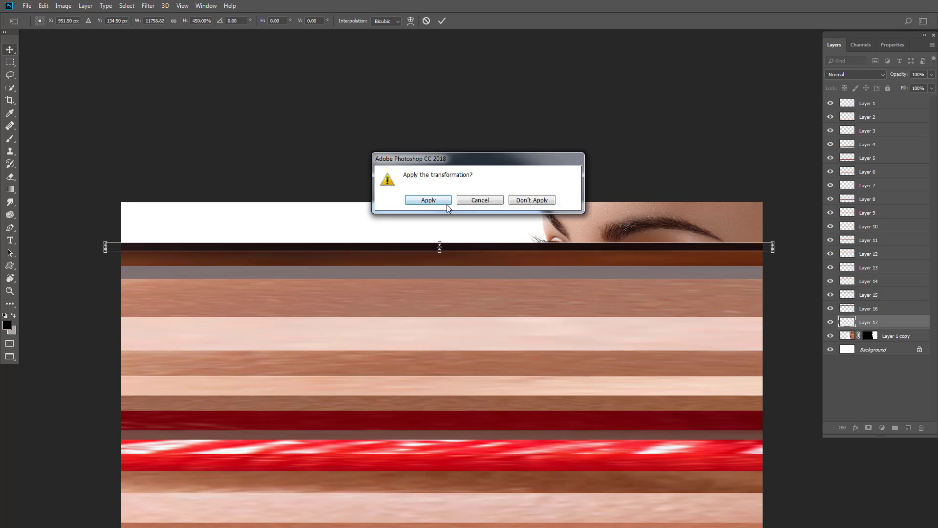
pyautogui.click(445, 203)
# Copy a small rectangular patch of skin between the farther eye and its eyebrow from Layer 1 copy to a new layer
pyautogui.click(10, 63)
pyautogui.click(850, 336)
pyautogui.scroll(9, 545, 229)
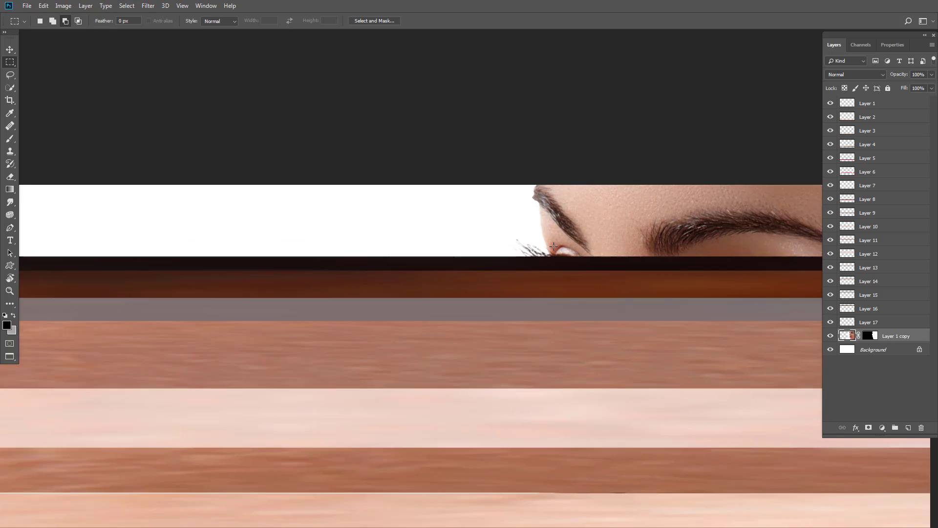
pyautogui.moveTo(545, 227)
pyautogui.mouseDown()
pyautogui.moveTo(562, 239)
pyautogui.moveTo(754, 236)
pyautogui.mouseUp()
pyautogui.rightClick(554, 231)
pyautogui.click(585, 297)
# Stretch the skin patch to about 9757% width and 287% height, spanning the canvas directly above the near-black strip
pyautogui.click(10, 50)
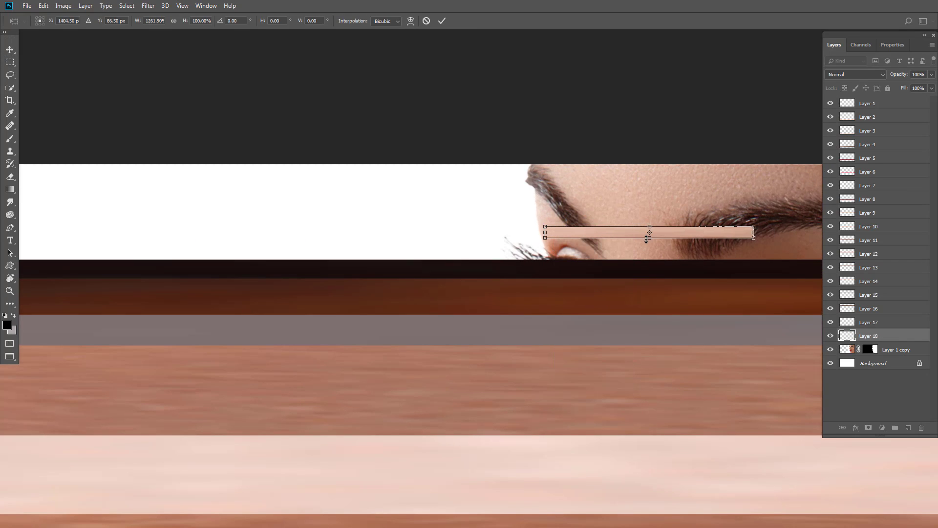
pyautogui.moveTo(650, 238); pyautogui.dragTo(648, 260)
pyautogui.scroll(-8, 645, 259)
pyautogui.moveTo(712, 257); pyautogui.dragTo(742, 236)
pyautogui.moveTo(484, 236); pyautogui.dragTo(0, 248)
pyautogui.click(8, 51)
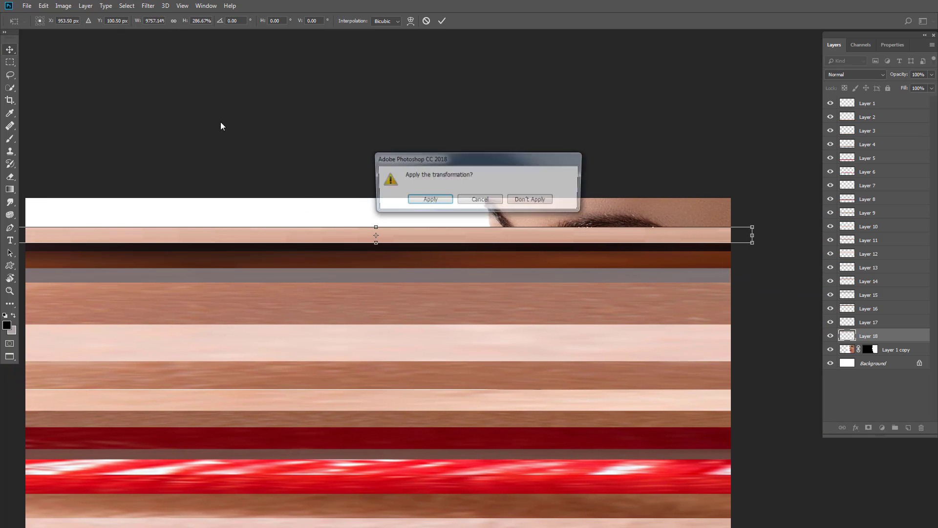
pyautogui.click(430, 200)
# Copy a small rectangular patch of the nearer eyebrow's dark hair from Layer 1 copy to a new layer
pyautogui.click(846, 353)
pyautogui.click(9, 62)
pyautogui.scroll(1, 491, 213)
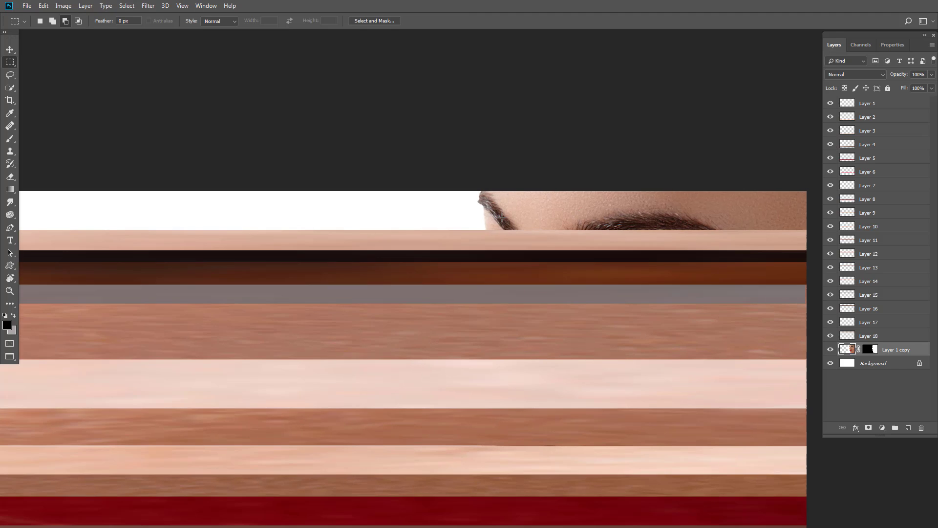
pyautogui.moveTo(631, 223); pyautogui.dragTo(655, 226)
pyautogui.rightClick(643, 220)
pyautogui.click(675, 287)
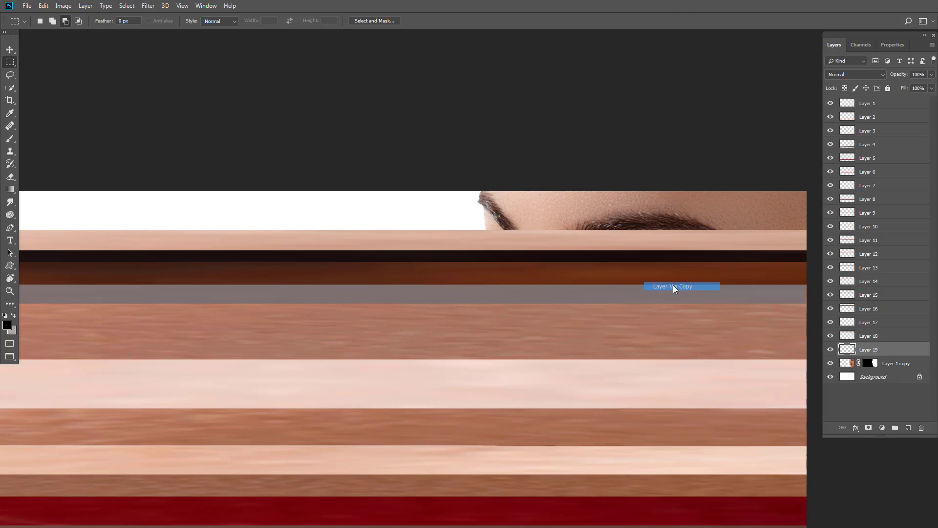
# Stretch the eyebrow patch into a taller dark brown strip across the full canvas width, above the newest skin strip
pyautogui.click(9, 50)
pyautogui.hotkey('ctrl', 't')
pyautogui.moveTo(654, 221); pyautogui.dragTo(808, 221)
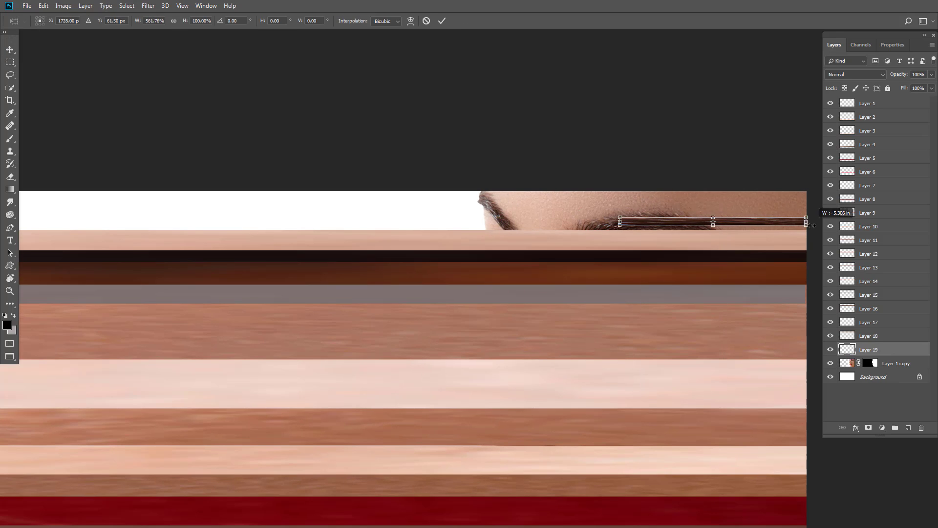
pyautogui.moveTo(710, 217)
pyautogui.mouseDown()
pyautogui.moveTo(709, 208)
pyautogui.moveTo(715, 229)
pyautogui.mouseUp()
pyautogui.moveTo(620, 219); pyautogui.dragTo(0, 218)
pyautogui.scroll(-5, 91, 226)
pyautogui.moveTo(375, 240); pyautogui.dragTo(594, 222)
pyautogui.moveTo(250, 202); pyautogui.dragTo(206, 202)
pyautogui.click(9, 50)
pyautogui.click(429, 200)
# Copy a thin rectangular patch of forehead skin above the dark eyebrow strip from Layer 1 copy to a new layer
pyautogui.scroll(5, 707, 197)
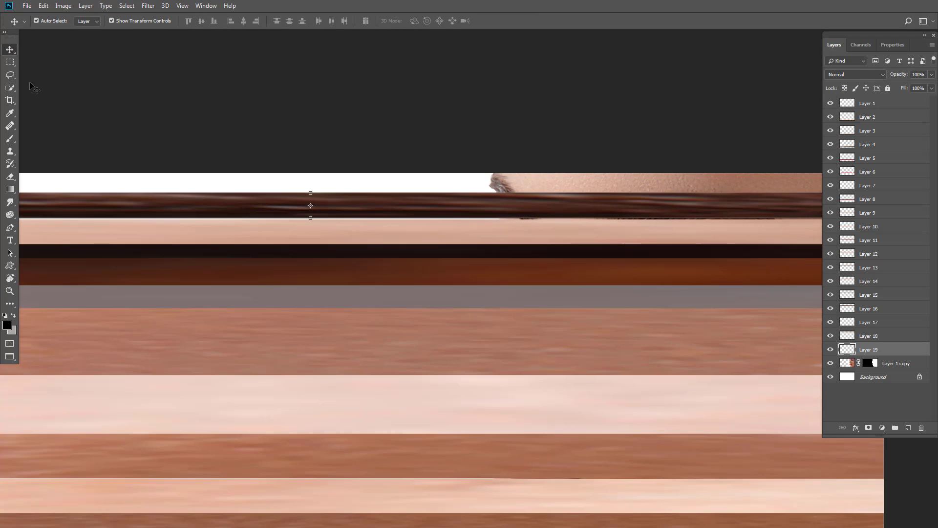
pyautogui.click(10, 63)
pyautogui.click(846, 366)
pyautogui.moveTo(644, 187); pyautogui.dragTo(644, 187)
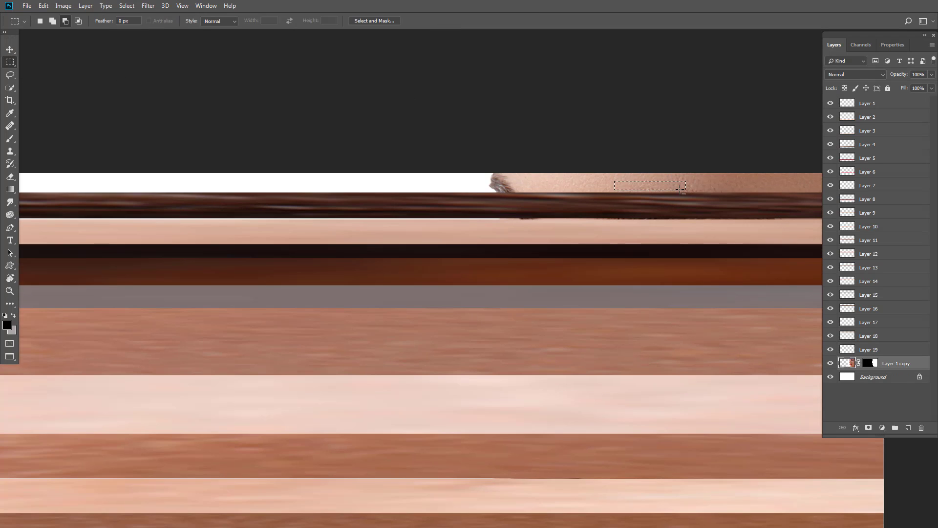
pyautogui.rightClick(639, 181)
pyautogui.click(684, 249)
# Stretch the forehead patch to about 206% height and the full canvas width, filling the remaining gap at the canvas's upper edge
pyautogui.click(10, 50)
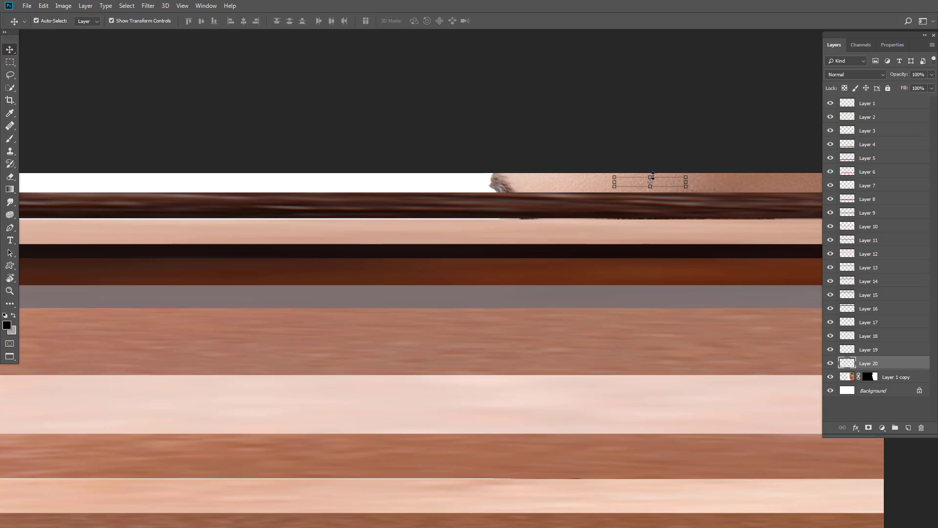
pyautogui.moveTo(653, 176); pyautogui.dragTo(818, 187)
pyautogui.scroll(-4, 653, 196)
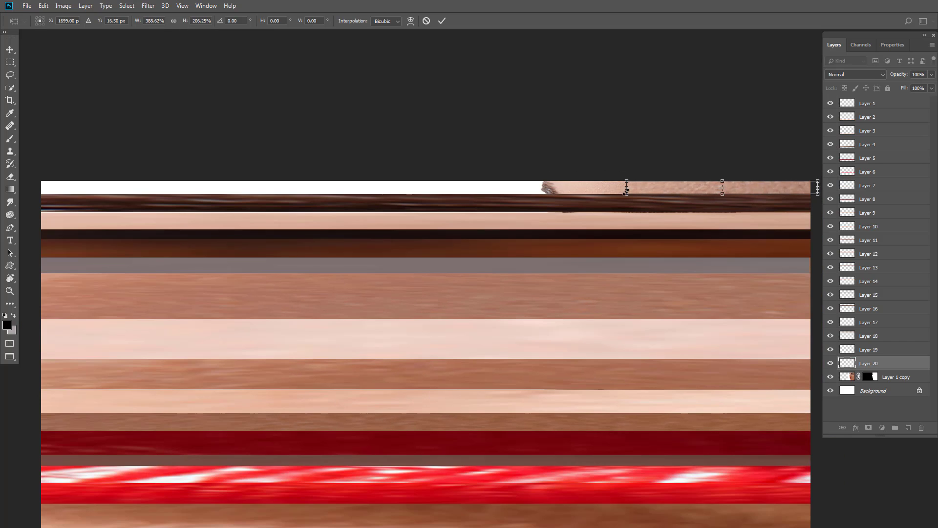
pyautogui.moveTo(627, 188); pyautogui.dragTo(33, 187)
pyautogui.click(10, 50)
pyautogui.click(429, 202)
# Merge all the colour strip layers, Layer 1 through Layer 20, into a single layer
pyautogui.scroll(-3, 445, 161)
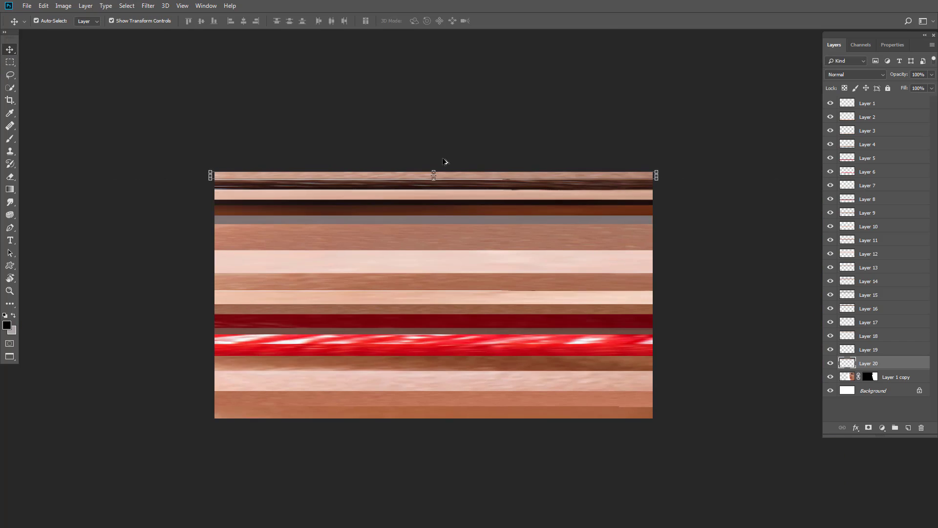
pyautogui.scroll(2, 471, 196)
pyautogui.moveTo(449, 292); pyautogui.dragTo(448, 188)
pyautogui.scroll(1, 448, 187)
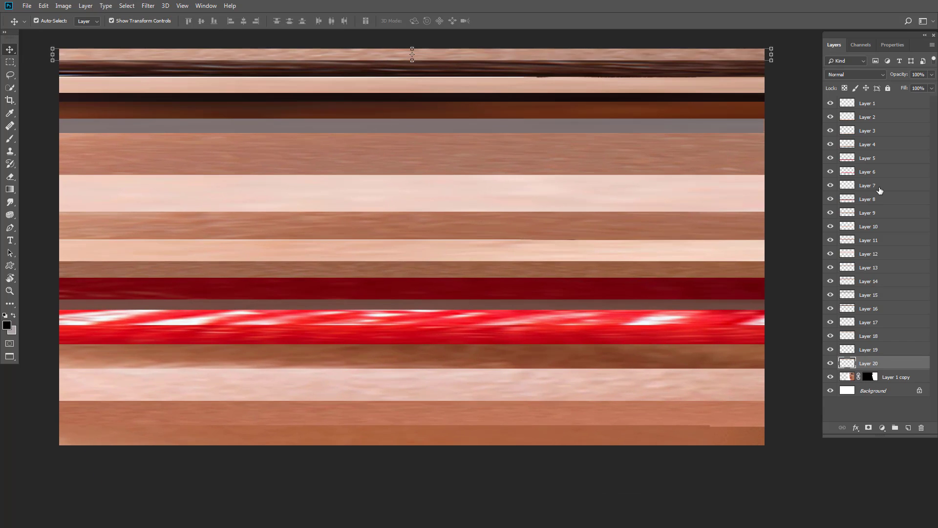
pyautogui.keyDown('shift'); pyautogui.click(859, 108); pyautogui.keyUp('shift')
pyautogui.hotkey('ctrl', 'e')
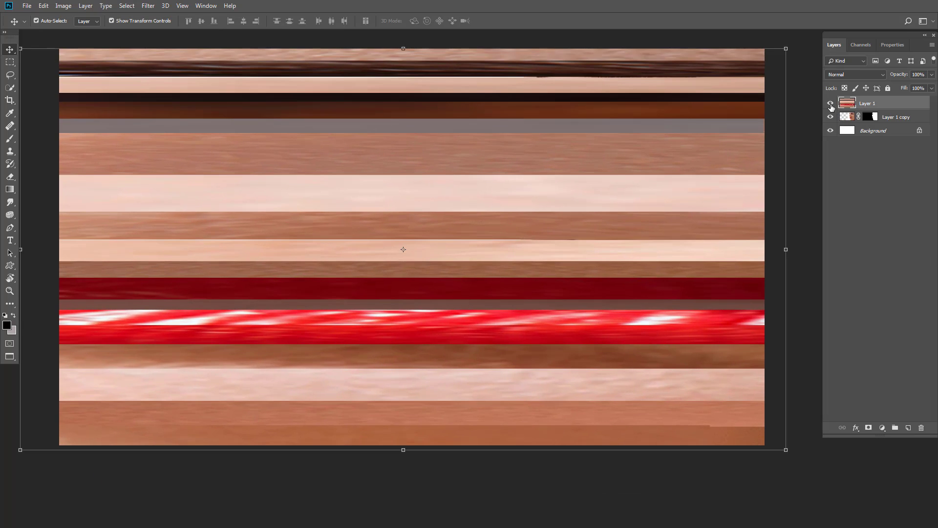
# Place the merged strips layer beneath Layer 1 copy so that the face lies in front of the strips
pyautogui.click(831, 104)
pyautogui.click(831, 104)
pyautogui.scroll(-5, 681, 259)
pyautogui.scroll(1, 658, 292)
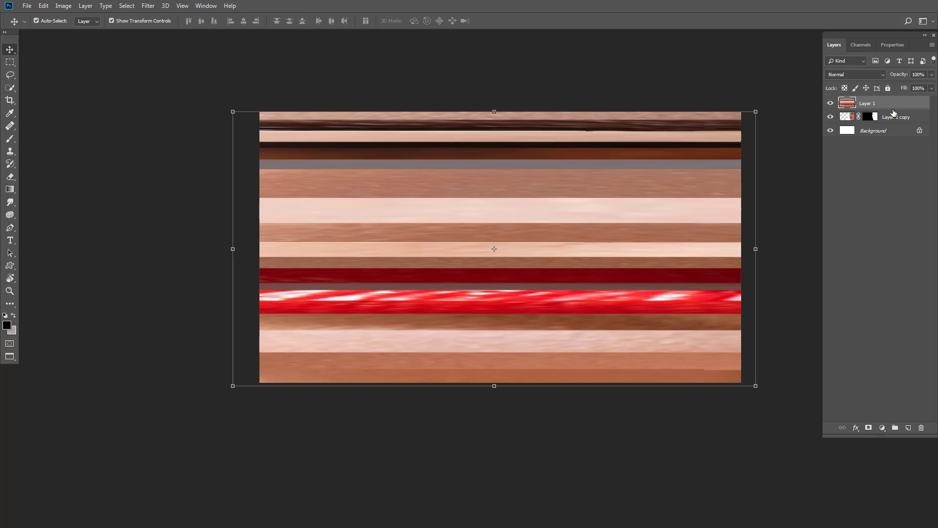
pyautogui.moveTo(894, 113); pyautogui.dragTo(868, 122)
pyautogui.scroll(-4, 713, 239)
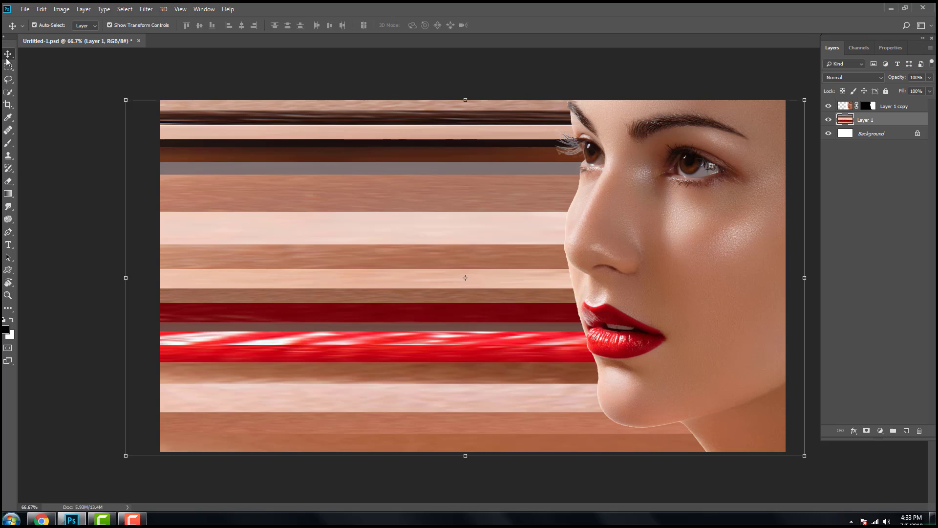
# Duplicate the merged strips layer and scale the duplicate down about its centre to reveal its ragged ends
pyautogui.rightClick(850, 120)
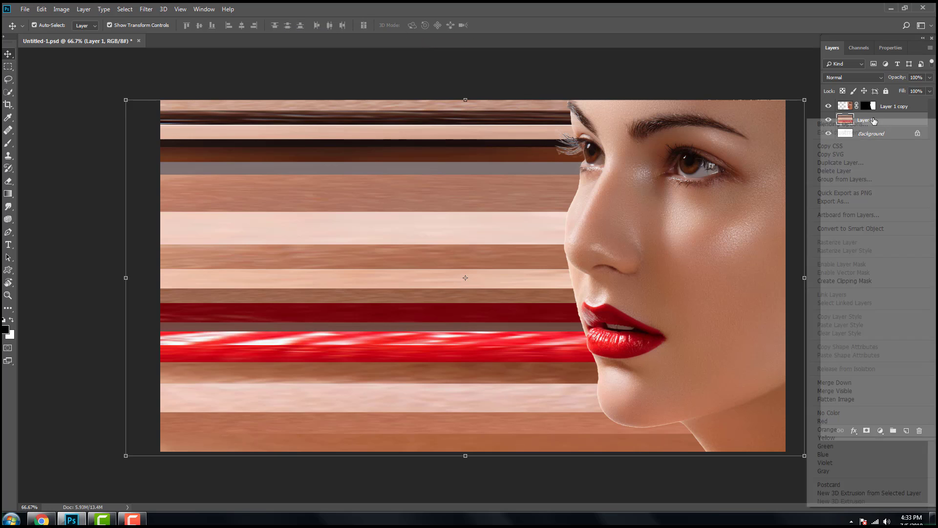
pyautogui.click(841, 163)
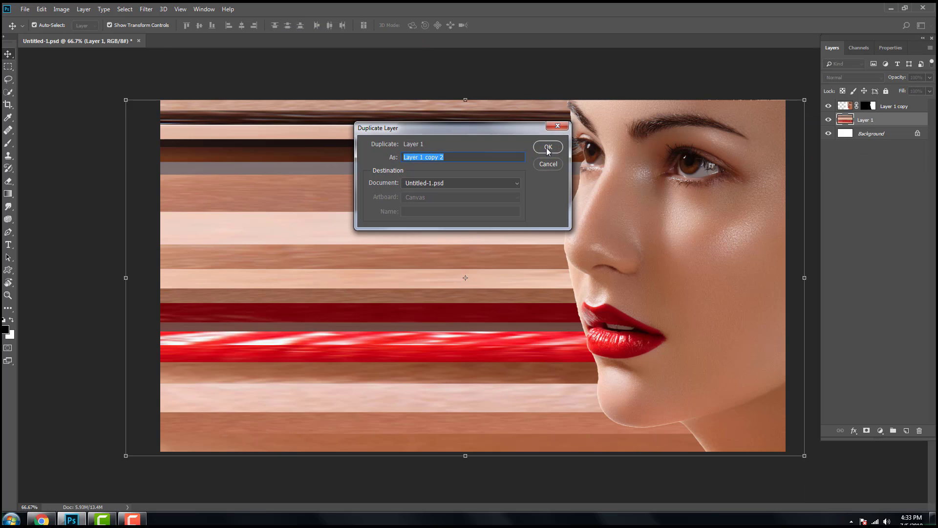
pyautogui.press('Return')
pyautogui.scroll(-4, 441, 208)
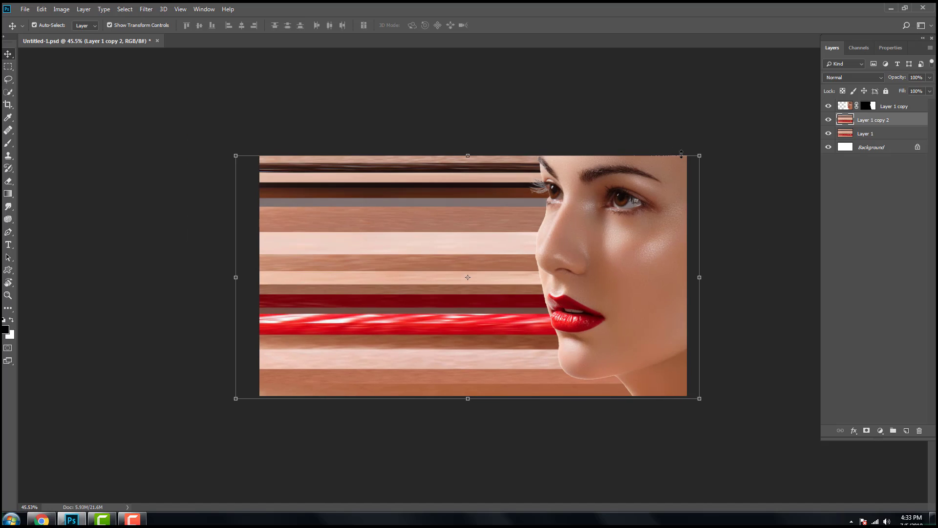
pyautogui.moveTo(699, 156); pyautogui.dragTo(611, 189)
pyautogui.press('Return')
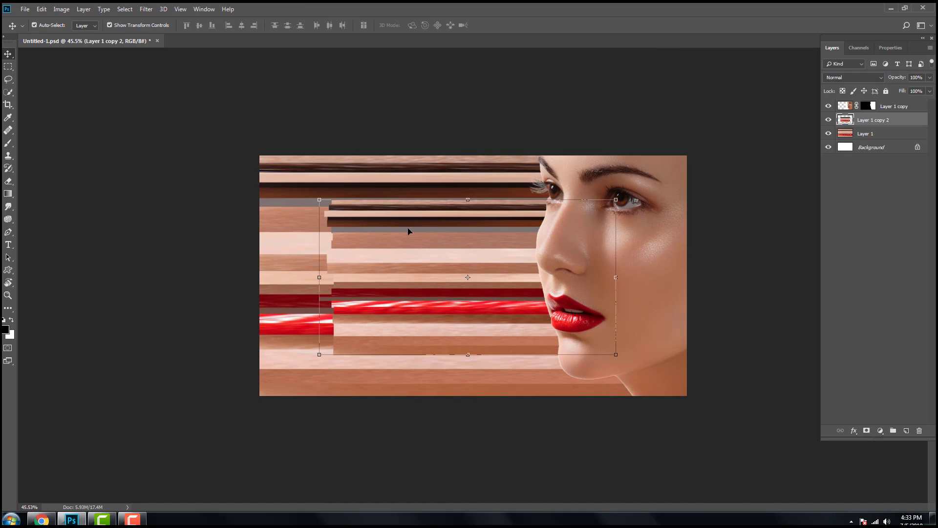
# Hide Layer 1 and trim the duplicated strips' ragged ends by deleting everything outside a rectangular selection, using an inverted selection
pyautogui.click(829, 134)
pyautogui.moveTo(499, 252); pyautogui.dragTo(444, 239)
pyautogui.click(11, 70)
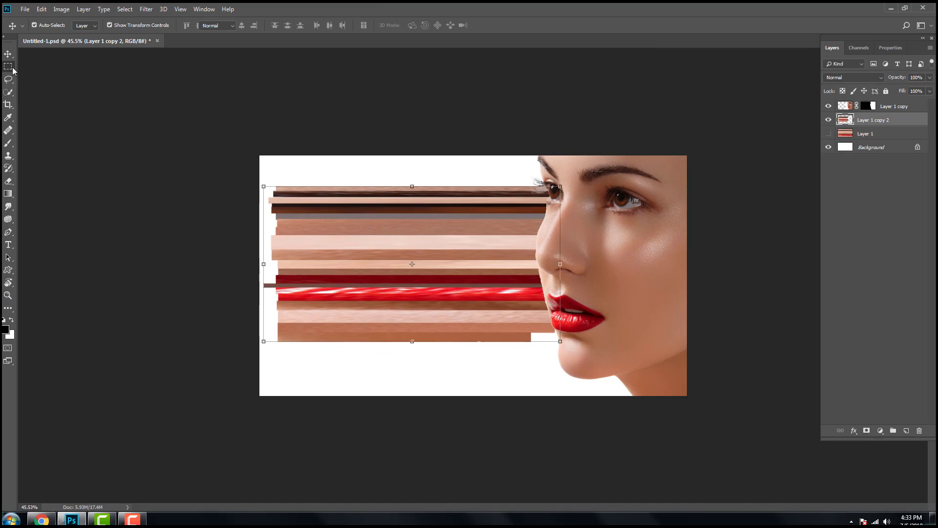
pyautogui.moveTo(312, 184); pyautogui.dragTo(526, 356)
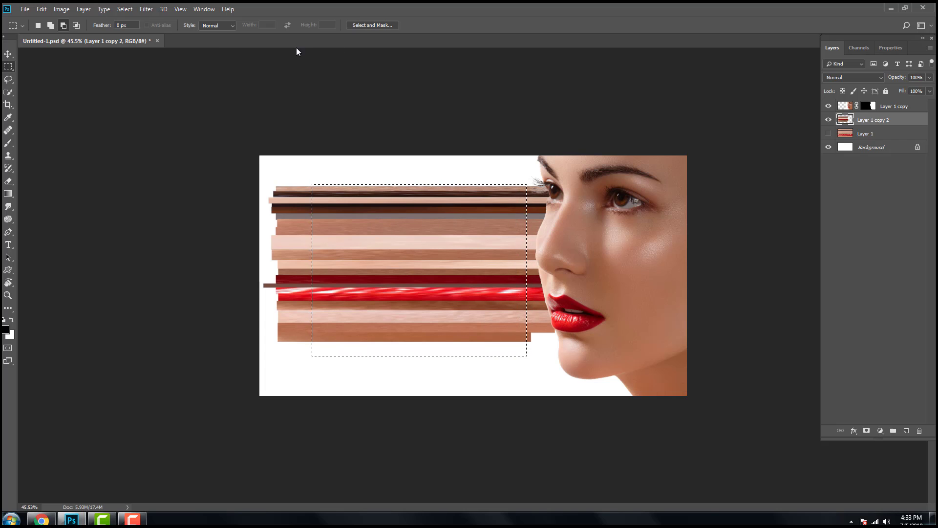
pyautogui.click(124, 9)
pyautogui.click(130, 47)
pyautogui.press('Delete')
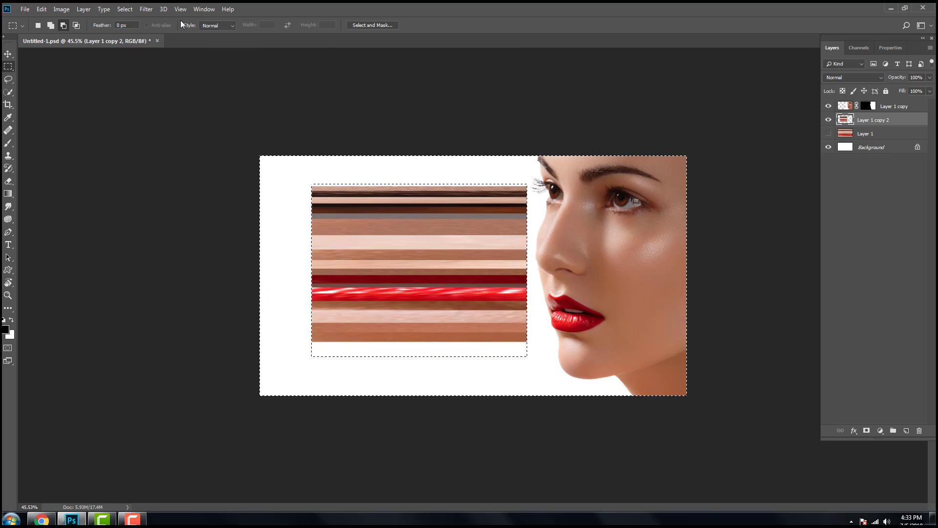
pyautogui.hotkey('ctrl', 'd')
# Enlarge and reposition the trimmed strips to cover the whole canvas, with their upper edge on the canvas's upper edge
pyautogui.click(7, 55)
pyautogui.moveTo(528, 186); pyautogui.dragTo(699, 117)
pyautogui.moveTo(548, 154); pyautogui.dragTo(588, 182)
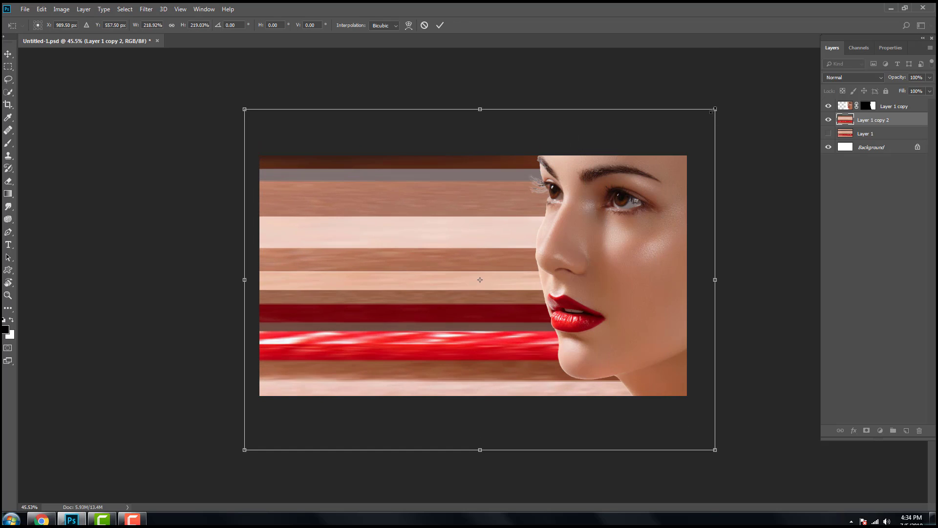
pyautogui.moveTo(713, 110); pyautogui.dragTo(677, 170)
pyautogui.moveTo(451, 276); pyautogui.dragTo(411, 278)
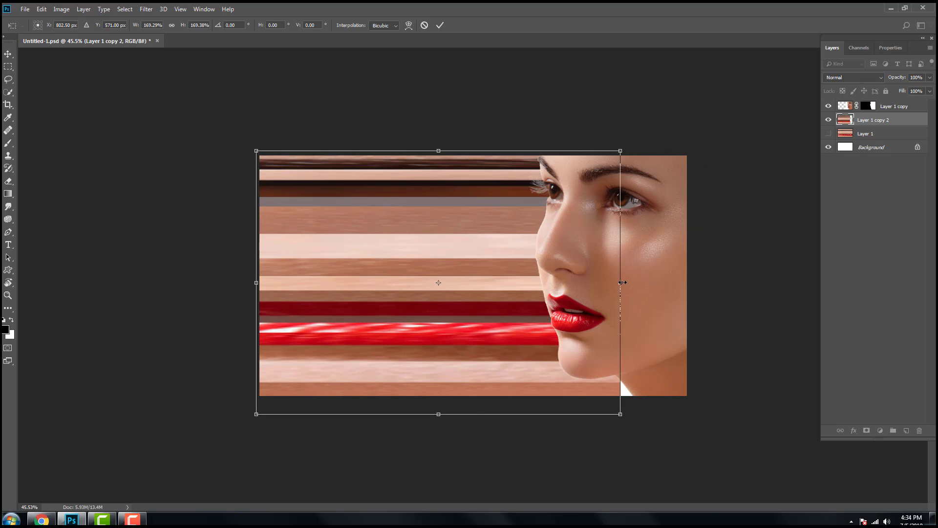
pyautogui.moveTo(622, 282); pyautogui.dragTo(694, 282)
pyautogui.moveTo(475, 149); pyautogui.dragTo(473, 155)
pyautogui.press('Return')
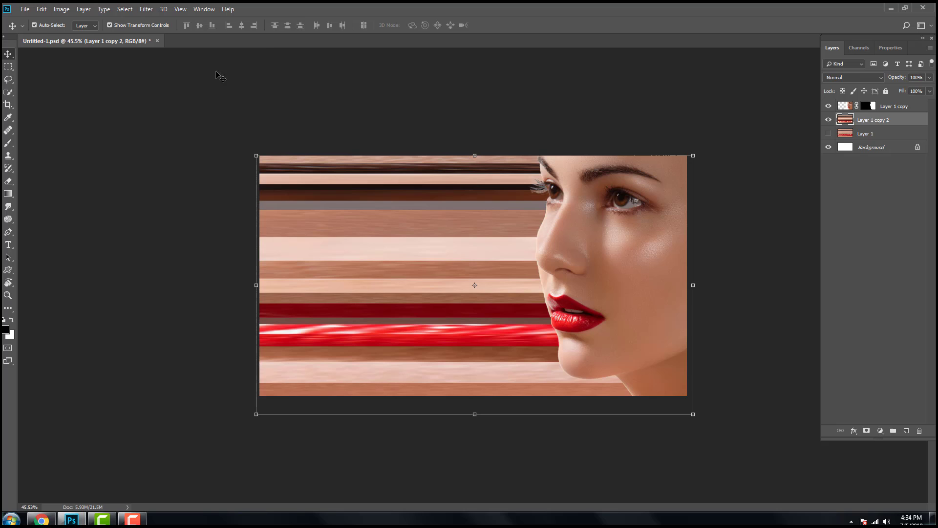
# Apply the Polar Coordinates distortion filter to Layer 1 copy 2 with the Rectangular to Polar option
pyautogui.click(146, 9)
pyautogui.moveTo(166, 138)
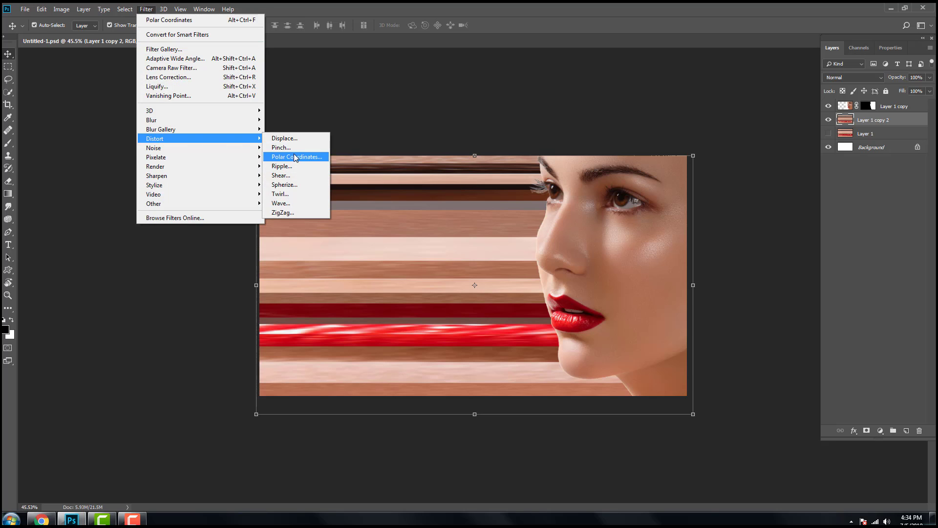
pyautogui.click(295, 157)
pyautogui.click(377, 256)
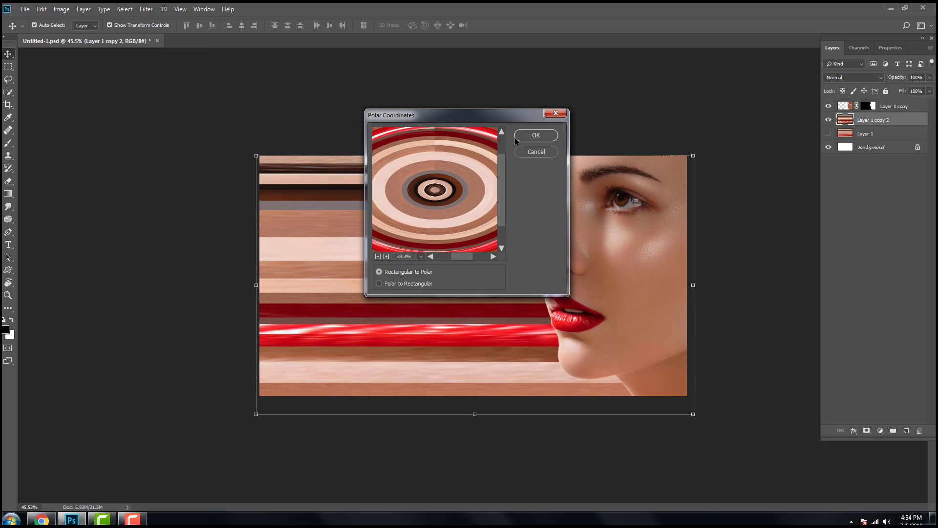
pyautogui.click(517, 137)
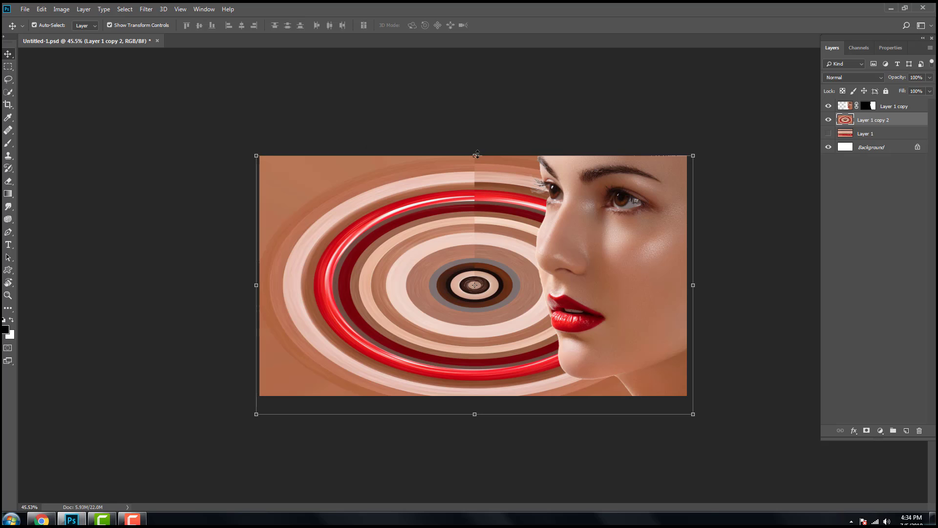
# Scale the concentric rings to about 111% height and recentre them vertically on the canvas
pyautogui.moveTo(477, 154); pyautogui.dragTo(477, 126)
pyautogui.moveTo(460, 235); pyautogui.dragTo(456, 237)
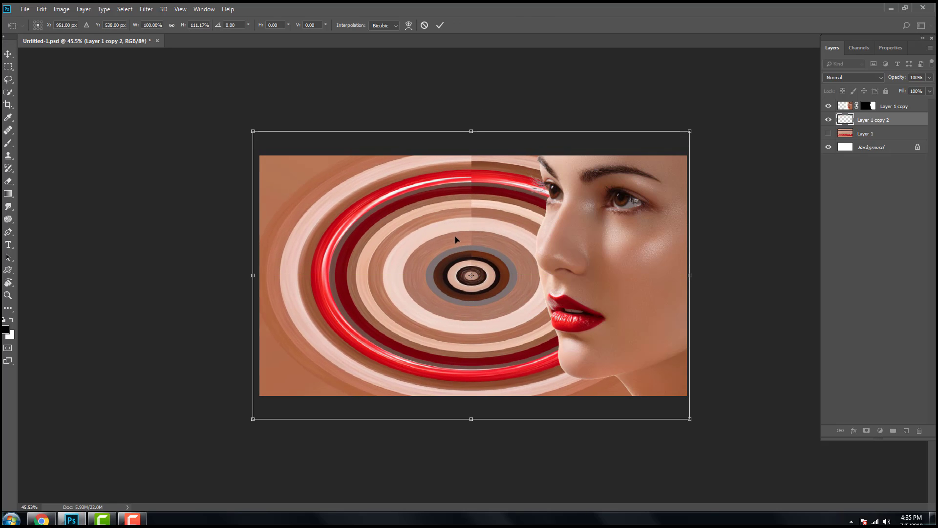
pyautogui.click(8, 56)
pyautogui.click(421, 198)
# Apply the ring transform and move the woman's face on Layer 1 copy to the left half of the canvas, ending at the rings' centre
pyautogui.scroll(3, 501, 250)
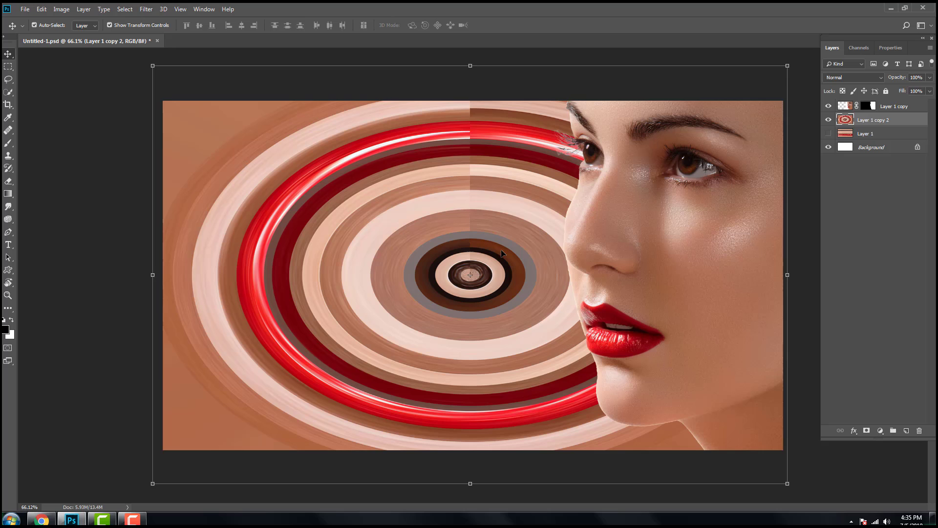
pyautogui.click(885, 110)
pyautogui.moveTo(662, 226); pyautogui.dragTo(549, 219)
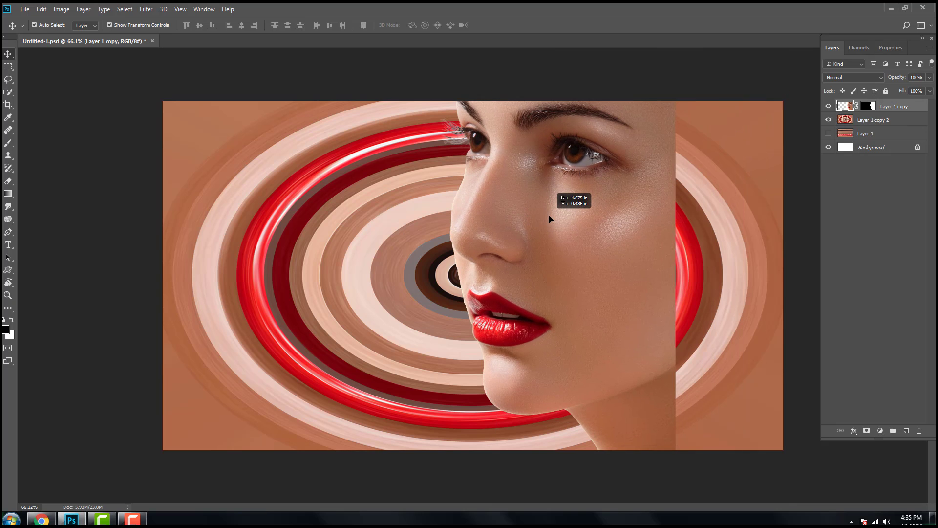
pyautogui.scroll(-5, 549, 217)
pyautogui.moveTo(536, 238); pyautogui.dragTo(425, 252)
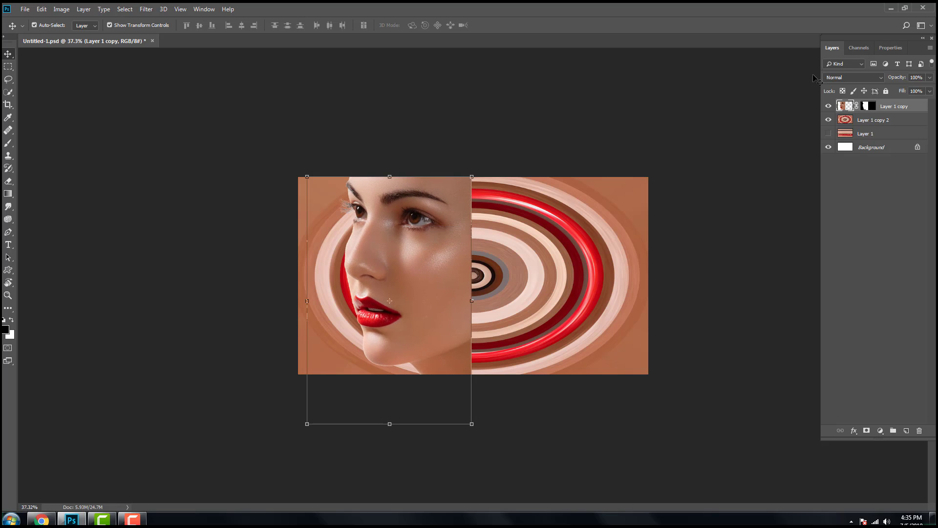
# Duplicate the face layer, Layer 1 copy, within the same document as Layer 1 copy 3
pyautogui.rightClick(895, 112)
pyautogui.click(846, 161)
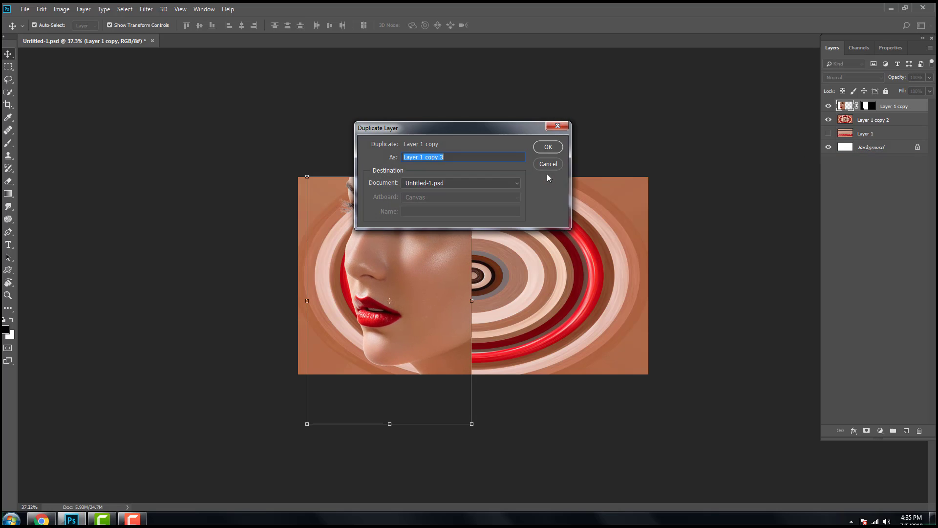
pyautogui.press('Return')
# Flip the duplicated face horizontally and place it on the right half of the canvas, back to back with the original face
pyautogui.click(9, 67)
pyautogui.rightClick(416, 257)
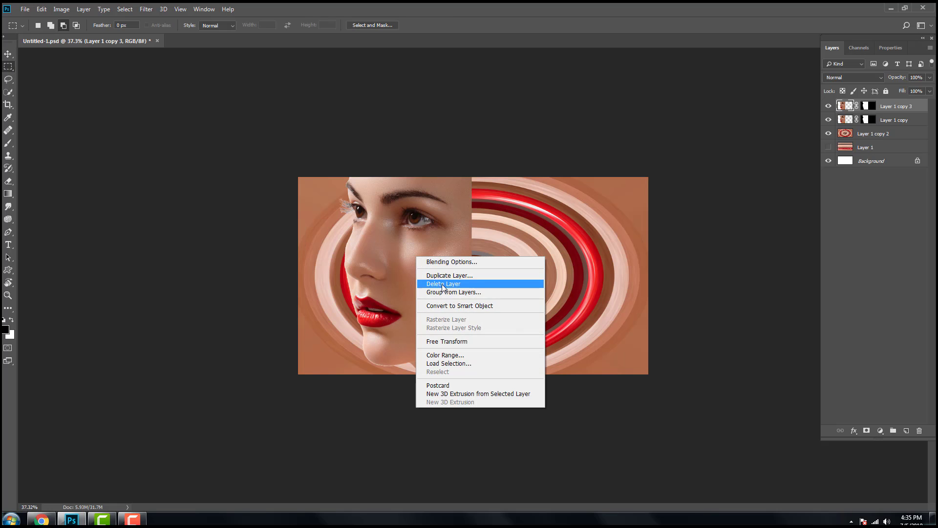
pyautogui.click(454, 341)
pyautogui.rightClick(425, 242)
pyautogui.click(460, 358)
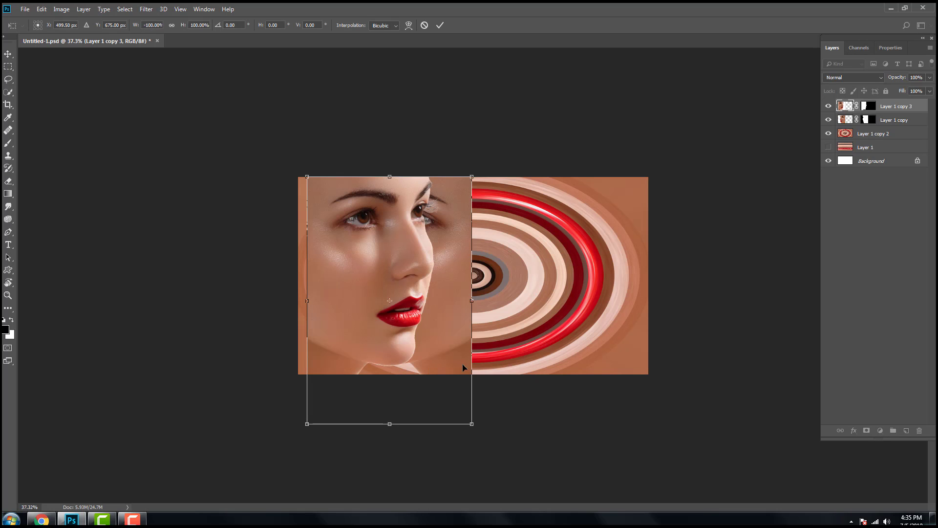
pyautogui.click(10, 57)
pyautogui.click(422, 196)
pyautogui.moveTo(398, 260); pyautogui.dragTo(565, 265)
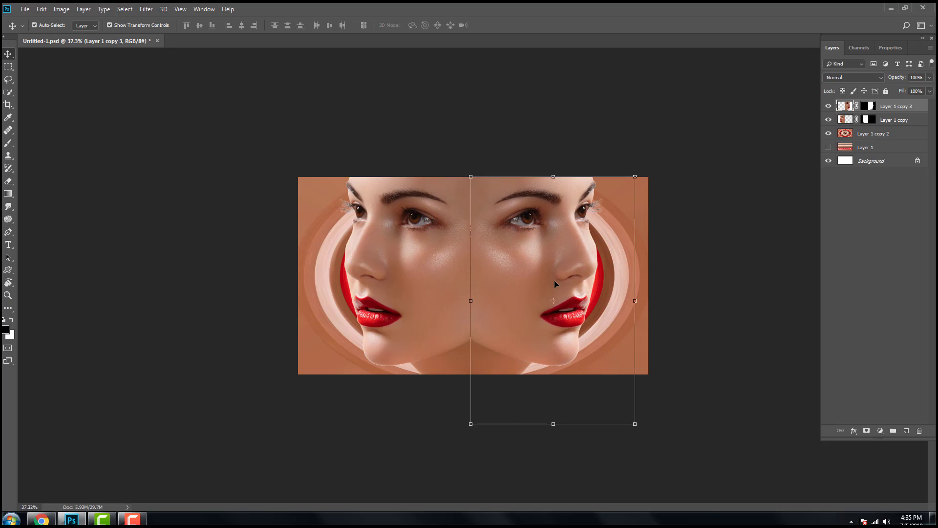
# Set the blending mode of both face layers, Layer 1 copy and Layer 1 copy 3, to Darken
pyautogui.scroll(-5, 557, 286)
pyautogui.click(623, 402)
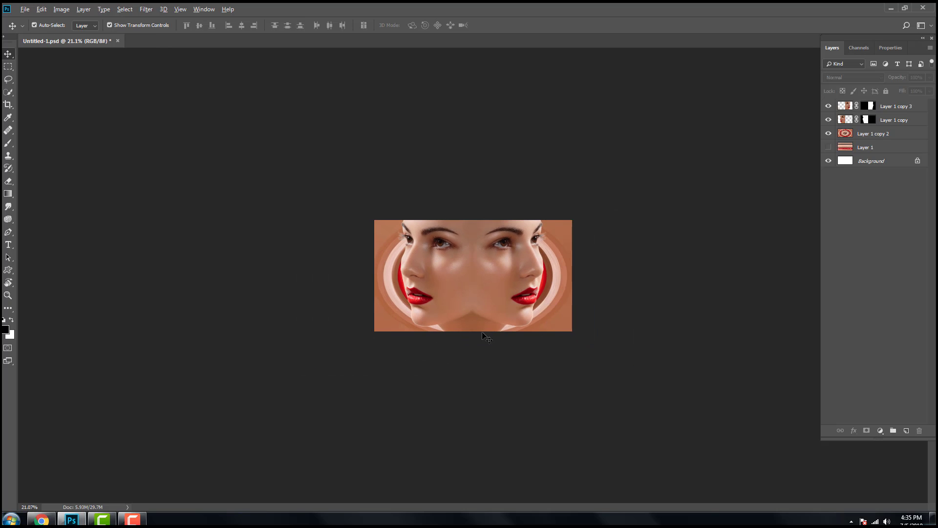
pyautogui.scroll(5, 465, 308)
pyautogui.scroll(2, 482, 286)
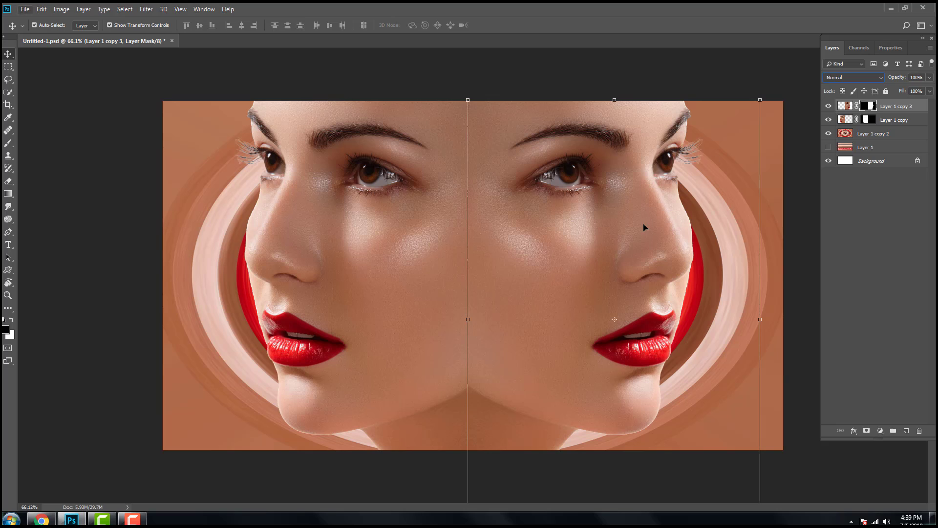
pyautogui.click(886, 120)
pyautogui.click(861, 79)
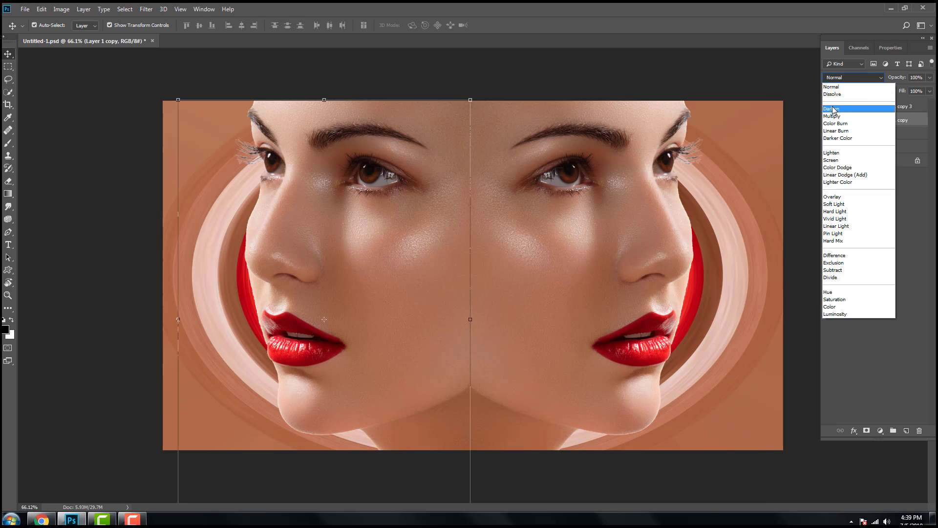
pyautogui.click(833, 108)
pyautogui.click(889, 108)
pyautogui.click(867, 78)
pyautogui.click(851, 98)
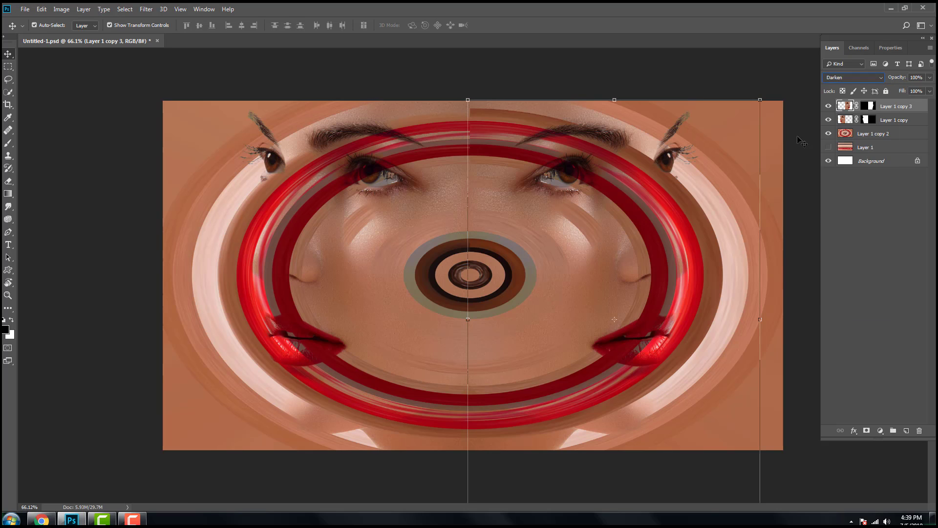
# Hide the outermost eye and brow of each face by painting black on both layer masks with a 150 px brush
pyautogui.click(864, 121)
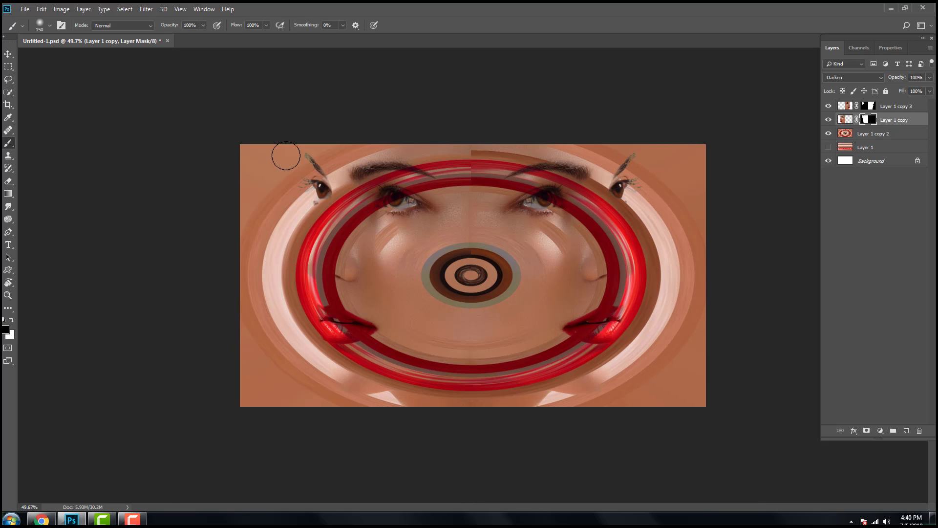
pyautogui.moveTo(310, 178)
pyautogui.mouseDown()
pyautogui.moveTo(314, 197)
pyautogui.moveTo(305, 155)
pyautogui.moveTo(322, 198)
pyautogui.mouseUp()
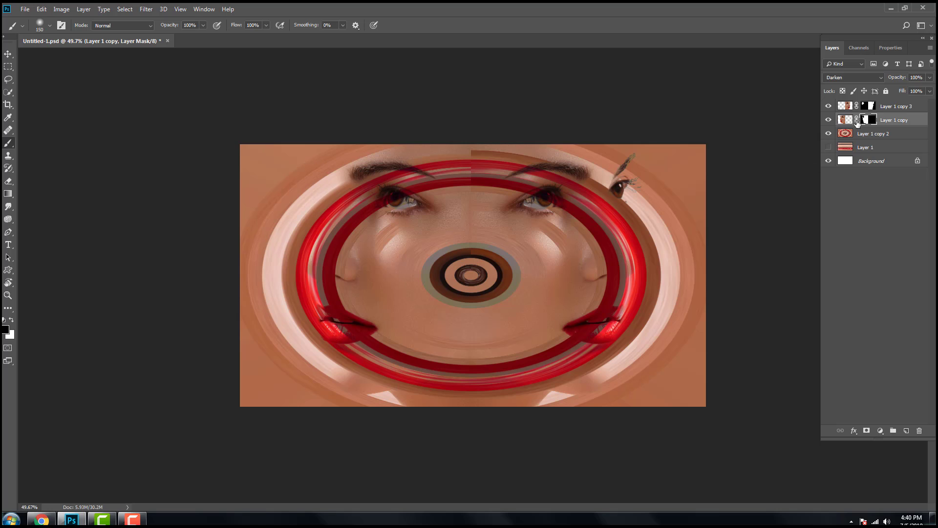
pyautogui.click(869, 106)
pyautogui.moveTo(618, 177)
pyautogui.mouseDown()
pyautogui.moveTo(638, 167)
pyautogui.moveTo(615, 206)
pyautogui.moveTo(631, 182)
pyautogui.mouseUp()
# Add a new layer above the faces and smooth the vertical skin seam between the inner eyes with the Healing Brush
pyautogui.press('space')
pyautogui.moveTo(512, 245); pyautogui.dragTo(567, 220)
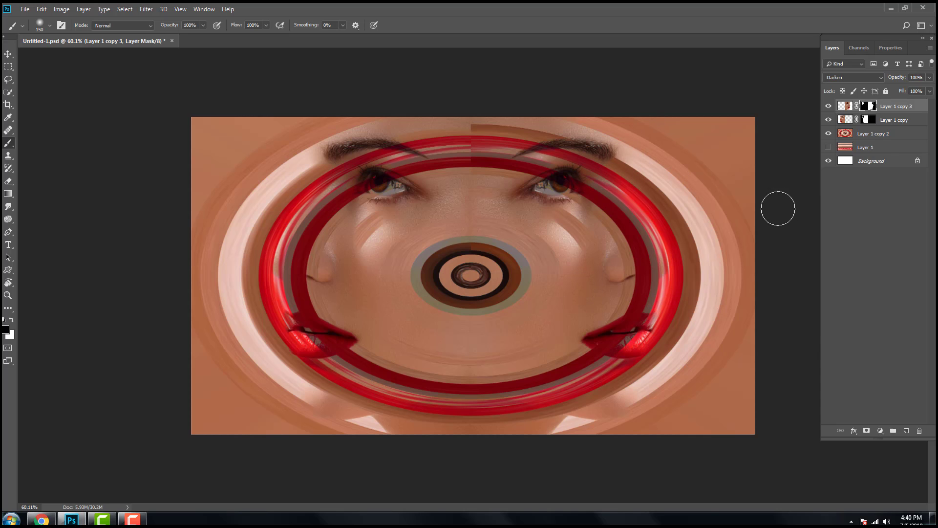
pyautogui.click(906, 431)
pyautogui.rightClick(8, 130)
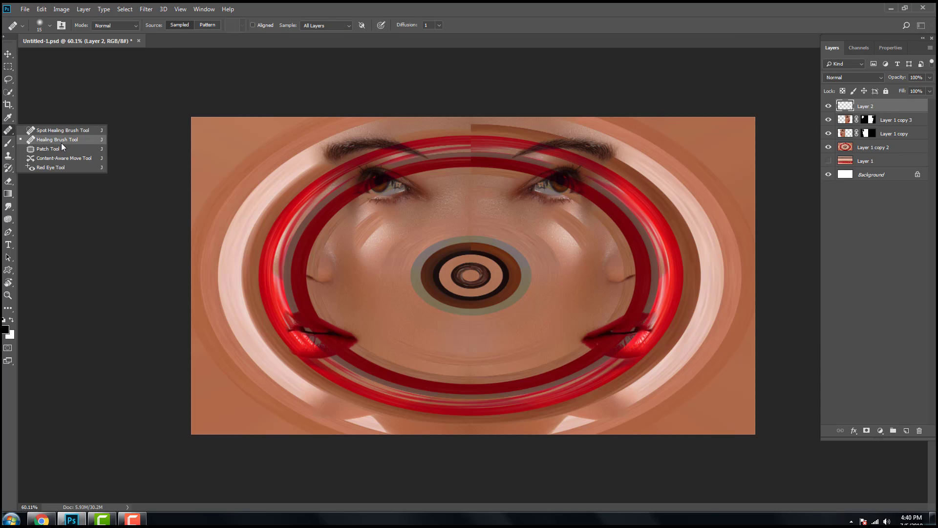
pyautogui.click(58, 141)
pyautogui.moveTo(494, 200); pyautogui.dragTo(562, 195)
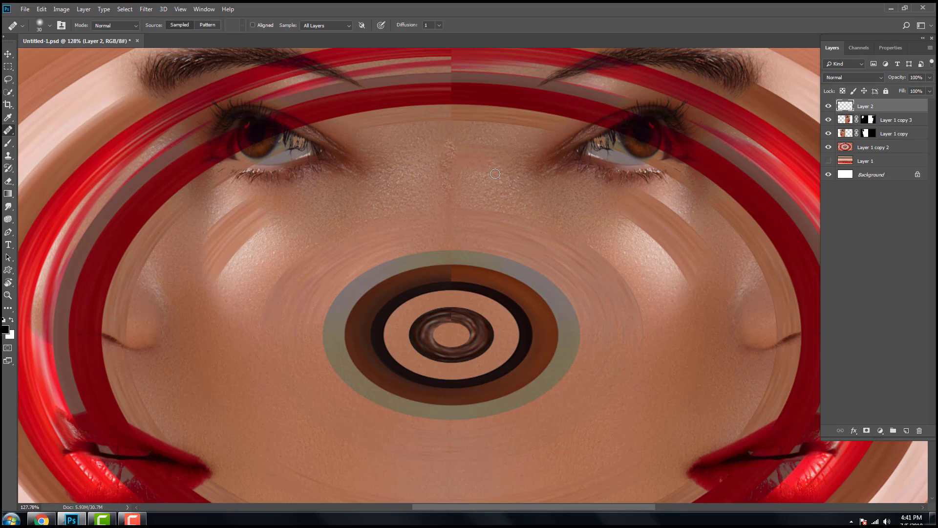
pyautogui.click(478, 143)
pyautogui.moveTo(482, 145); pyautogui.dragTo(494, 157)
pyautogui.click(449, 128)
pyautogui.moveTo(442, 186); pyautogui.dragTo(486, 169)
# Heal the dark band at the top of the forehead, from the centre seam towards the right eyebrow, using sampled forehead skin
pyautogui.press('space')
pyautogui.moveTo(419, 147); pyautogui.dragTo(426, 283)
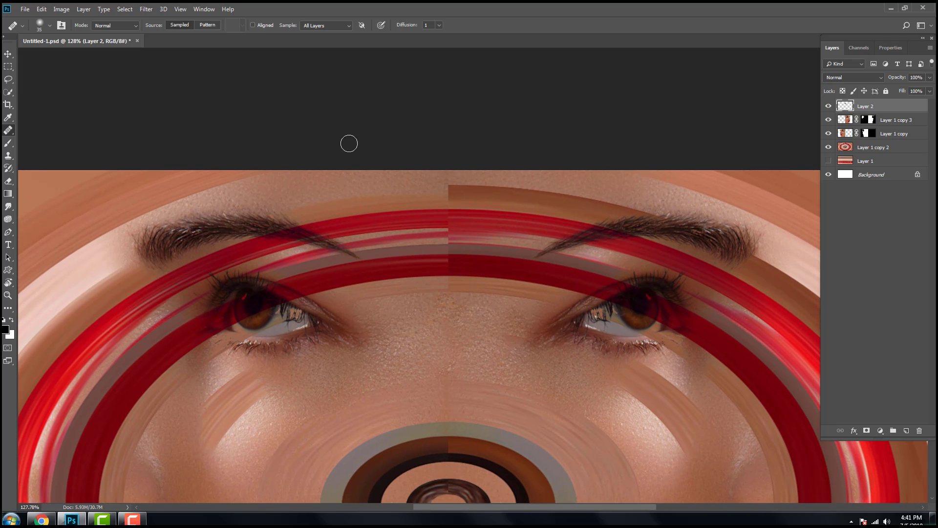
pyautogui.keyDown('alt'); pyautogui.click(417, 181); pyautogui.keyUp('alt')
pyautogui.moveTo(452, 189)
pyautogui.mouseDown()
pyautogui.moveTo(501, 188)
pyautogui.moveTo(452, 188)
pyautogui.mouseUp()
pyautogui.moveTo(515, 188)
pyautogui.mouseDown()
pyautogui.moveTo(482, 190)
pyautogui.moveTo(533, 197)
pyautogui.mouseUp()
pyautogui.scroll(-8, 486, 202)
pyautogui.scroll(4, 537, 92)
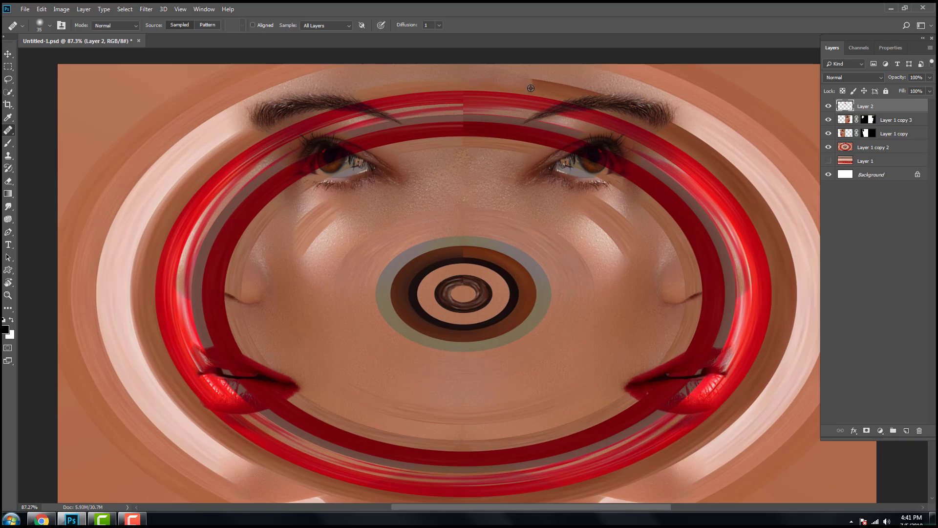
pyautogui.moveTo(569, 83)
pyautogui.mouseDown()
pyautogui.moveTo(548, 142)
pyautogui.moveTo(491, 146)
pyautogui.moveTo(496, 153)
pyautogui.mouseUp()
pyautogui.scroll(4, 544, 137)
pyautogui.keyDown('alt'); pyautogui.click(544, 138); pyautogui.keyUp('alt')
pyautogui.keyDown('alt'); pyautogui.click(510, 154); pyautogui.keyUp('alt')
# Add another layer and try painting sampled skin colour over the dark forehead band with a soft 50 px brush
pyautogui.click(907, 430)
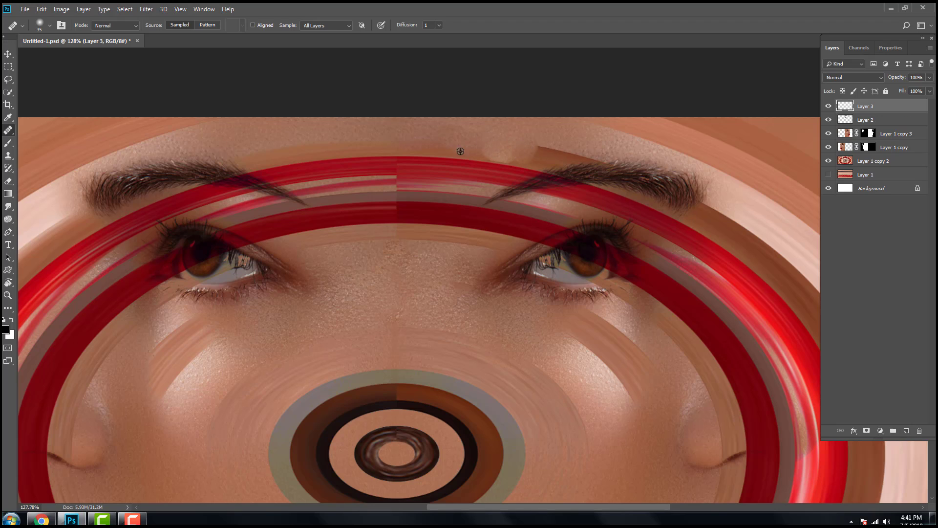
pyautogui.click(8, 143)
pyautogui.keyDown('alt'); pyautogui.click(520, 137); pyautogui.keyUp('alt')
pyautogui.moveTo(550, 143); pyautogui.dragTo(253, 151)
pyautogui.hotkey('ctrl', 'z')
pyautogui.press('[')
pyautogui.press('[')
pyautogui.press('[')
pyautogui.press('[')
pyautogui.press('[')
pyautogui.press('[')
pyautogui.press('[')
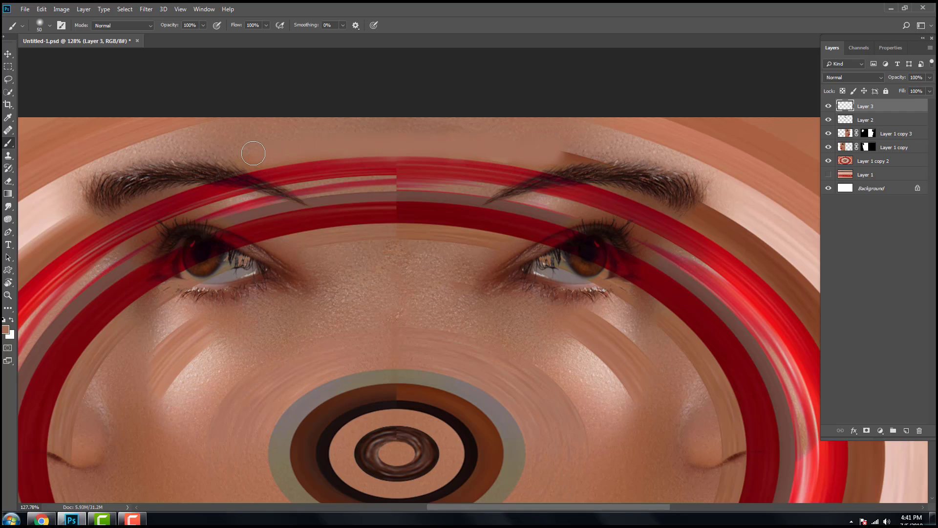
# Set the blending mode of Layer 3 to Color
pyautogui.click(836, 78)
pyautogui.click(836, 307)
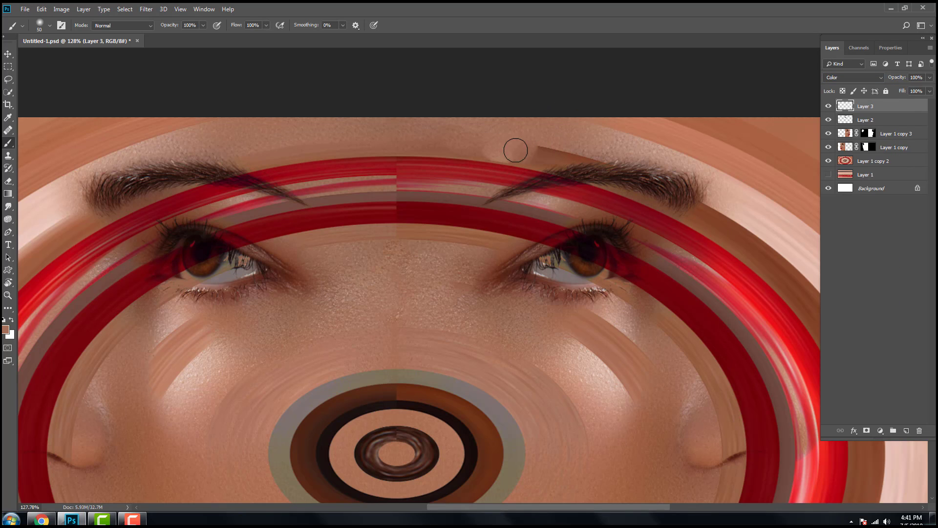
pyautogui.scroll(-11, 402, 189)
pyautogui.scroll(7, 538, 131)
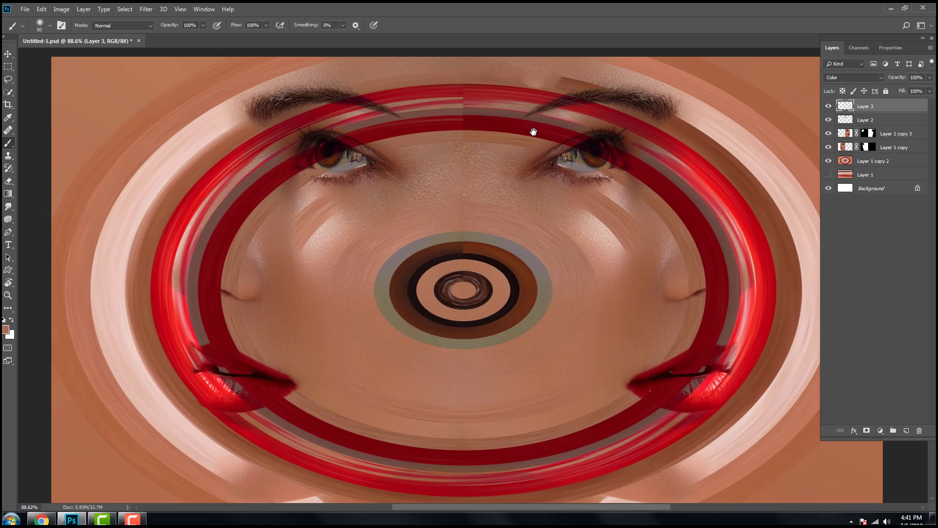
pyautogui.scroll(4, 534, 132)
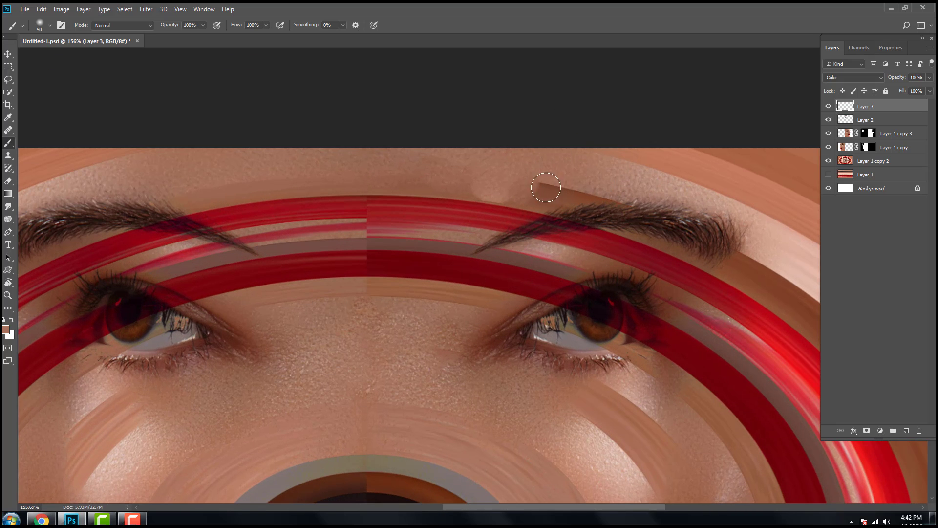
# On a new layer, clone nearby forehead skin over the tip of the dark band above the right eyebrow with a small Clone Stamp
pyautogui.click(907, 430)
pyautogui.click(8, 130)
pyautogui.click(8, 155)
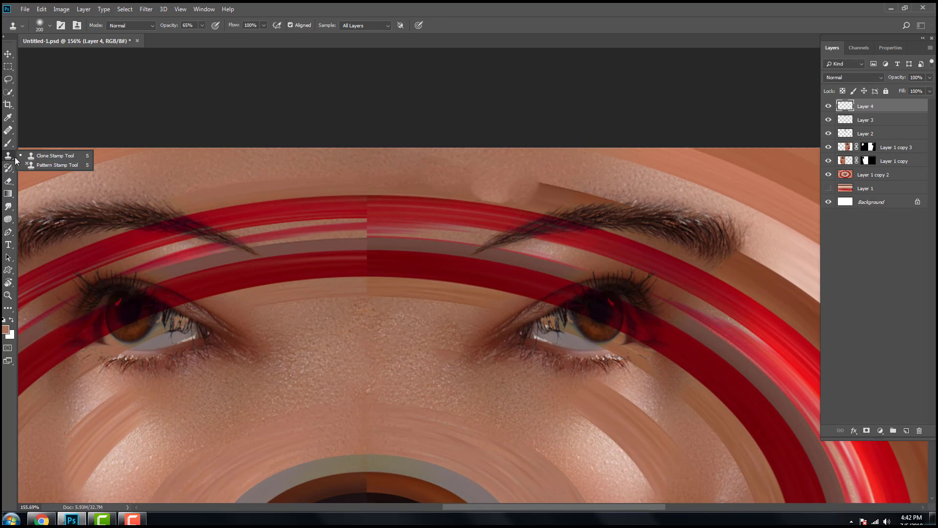
pyautogui.press('[')
pyautogui.press('[')
pyautogui.press('[')
pyautogui.press('[')
pyautogui.press('[')
pyautogui.press('[')
pyautogui.press('[')
pyautogui.press('[')
pyautogui.press('[')
pyautogui.press('[')
pyautogui.press('[')
pyautogui.press('[')
pyautogui.keyDown('alt'); pyautogui.click(547, 162); pyautogui.keyUp('alt')
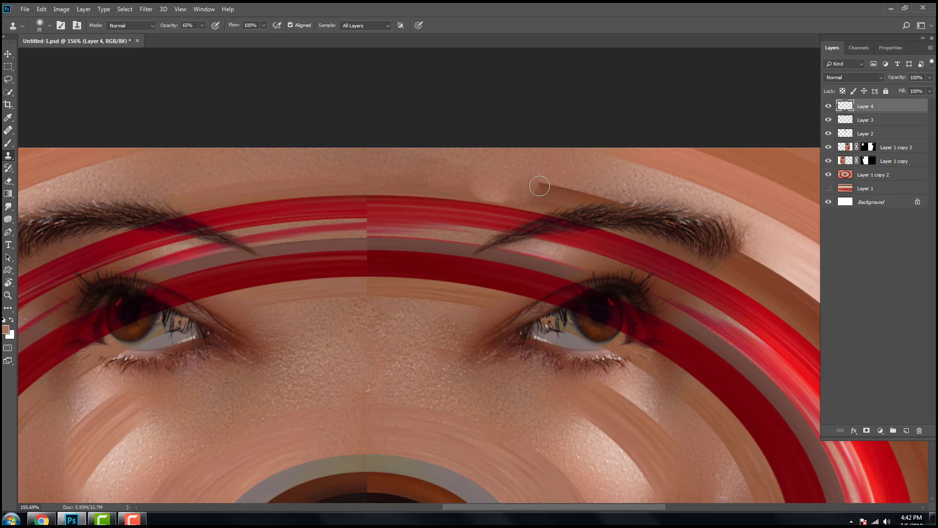
pyautogui.moveTo(540, 187); pyautogui.dragTo(568, 195)
# Clone forehead skin over the uneven light patch and the rest of the dark band above the right eyebrow
pyautogui.keyDown('alt'); pyautogui.click(551, 157); pyautogui.keyUp('alt')
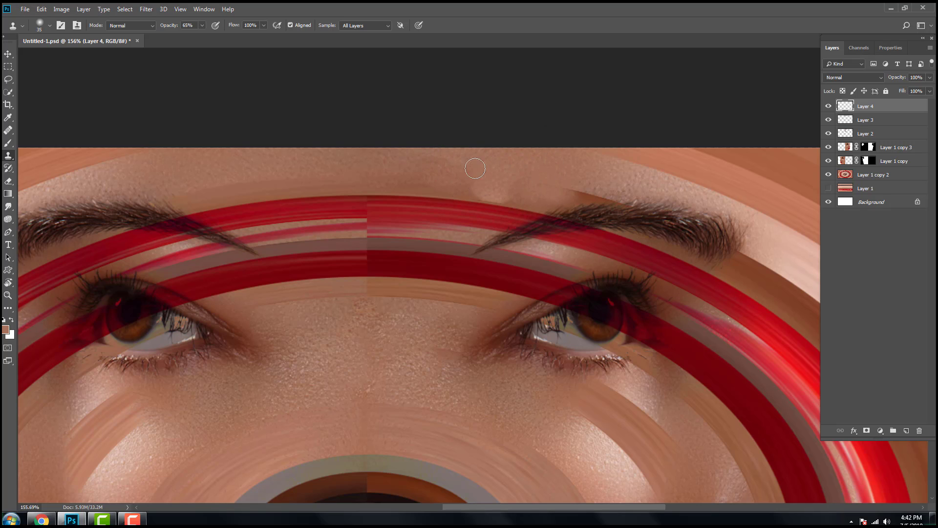
pyautogui.moveTo(479, 196); pyautogui.dragTo(522, 208)
pyautogui.keyDown('alt'); pyautogui.click(506, 161); pyautogui.keyUp('alt')
pyautogui.keyDown('alt'); pyautogui.click(488, 174); pyautogui.keyUp('alt')
pyautogui.click(467, 173)
pyautogui.keyDown('alt'); pyautogui.click(513, 163); pyautogui.keyUp('alt')
pyautogui.moveTo(586, 186)
pyautogui.mouseDown()
pyautogui.moveTo(605, 192)
pyautogui.moveTo(515, 183)
pyautogui.moveTo(609, 194)
pyautogui.mouseUp()
pyautogui.click(515, 182)
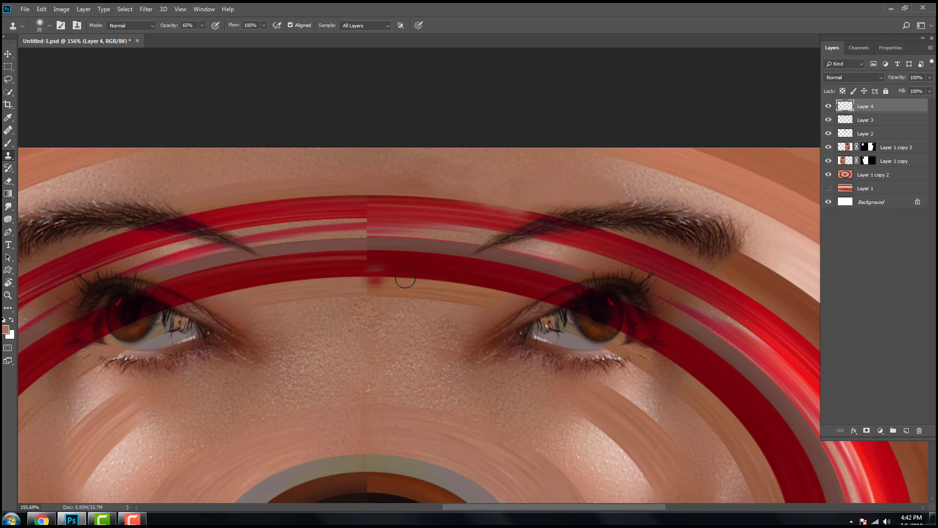
# Blend the vertical seam where the red and grey rings meet at the upper centre by cloning neighbouring ring areas over it
pyautogui.keyDown('alt'); pyautogui.click(293, 171); pyautogui.keyUp('alt')
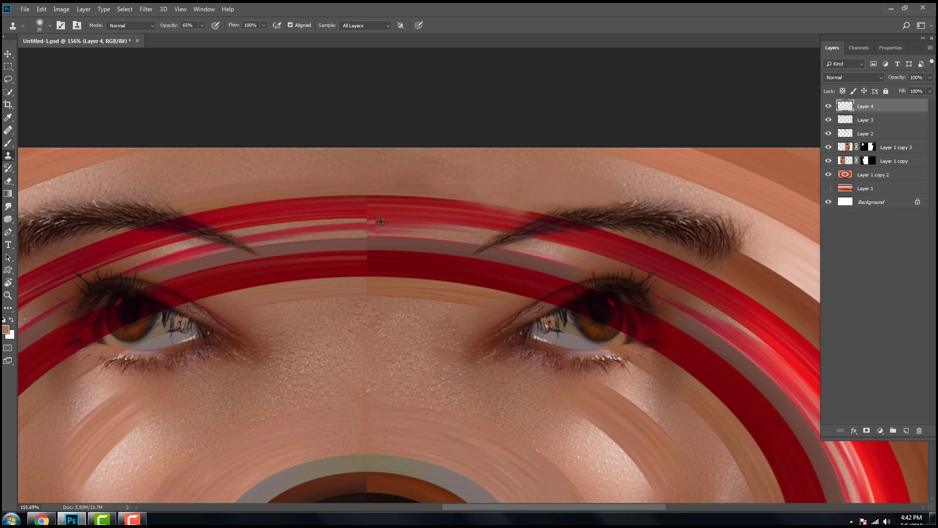
pyautogui.moveTo(368, 224); pyautogui.dragTo(361, 229)
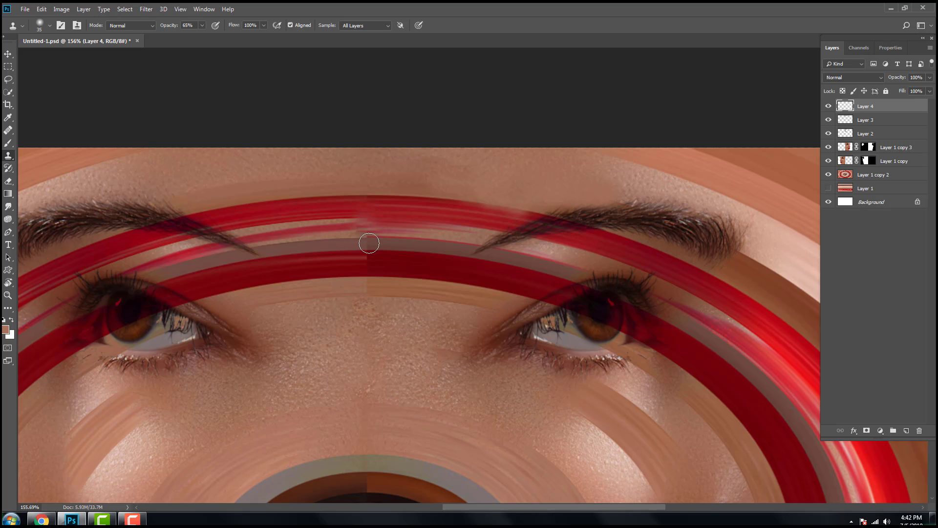
pyautogui.click(365, 241)
pyautogui.keyDown('alt'); pyautogui.click(382, 262); pyautogui.keyUp('alt')
pyautogui.click(368, 259)
pyautogui.scroll(-10, 395, 232)
pyautogui.scroll(11, 481, 146)
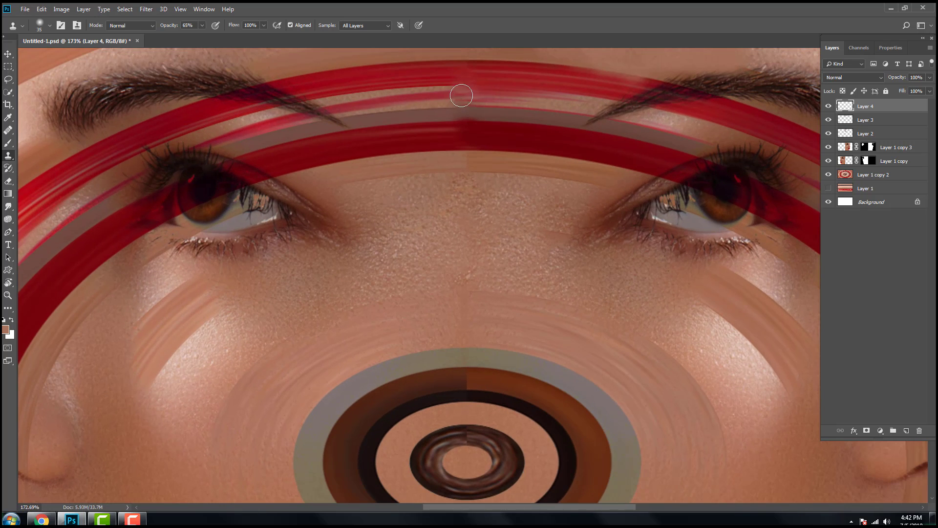
pyautogui.moveTo(480, 105); pyautogui.dragTo(340, 272)
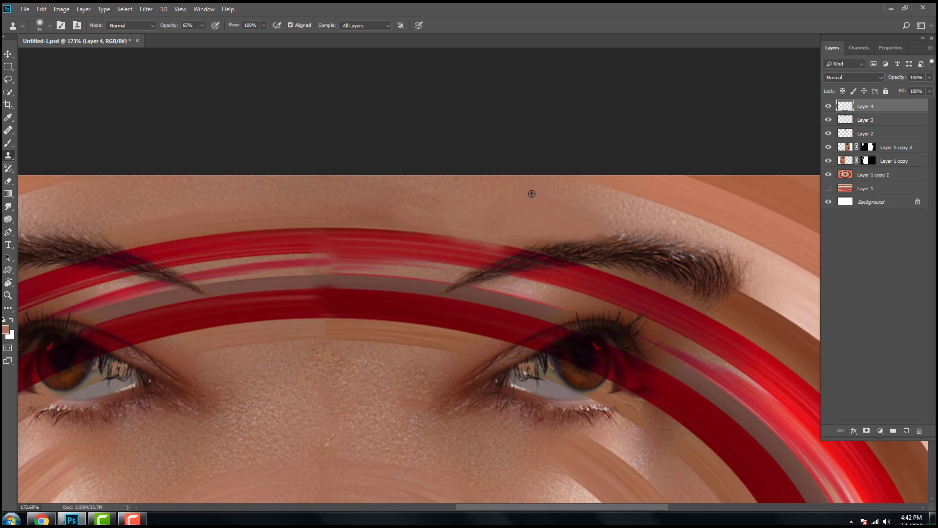
pyautogui.moveTo(447, 284); pyautogui.dragTo(450, 120)
# Paint on the mask of Layer 1 copy 3 to hide the distracting light detail of the right mouth over the red rings
pyautogui.scroll(-10, 442, 311)
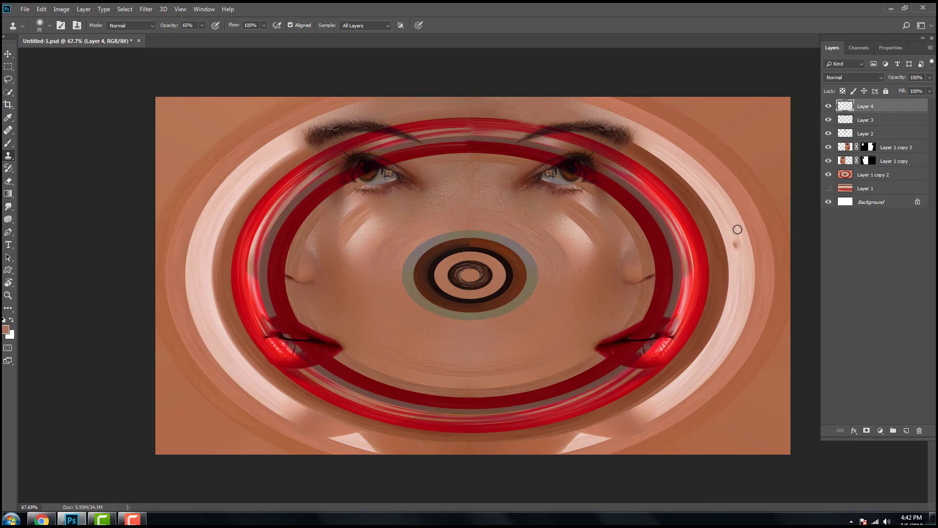
pyautogui.scroll(-4, 550, 327)
pyautogui.scroll(8, 553, 325)
pyautogui.click(872, 148)
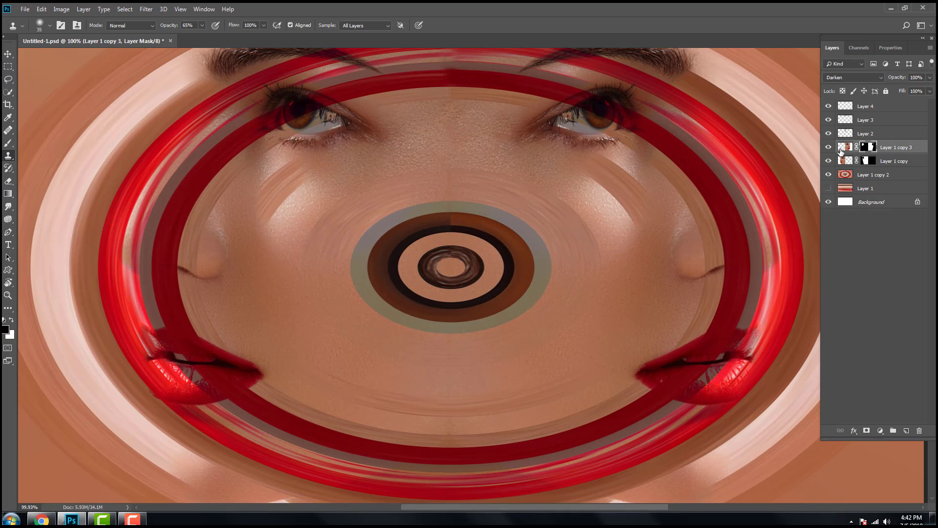
pyautogui.click(830, 148)
pyautogui.click(829, 147)
pyautogui.click(8, 143)
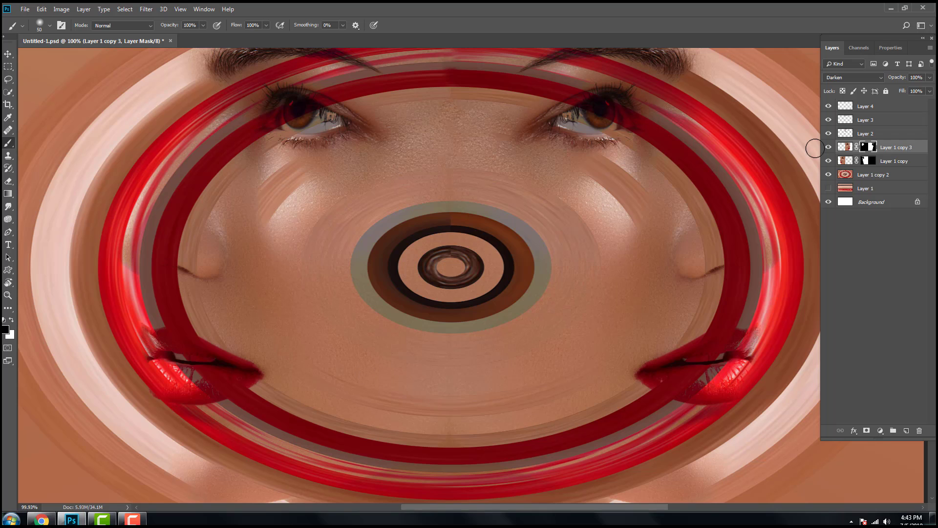
pyautogui.click(829, 147)
pyautogui.click(829, 147)
pyautogui.moveTo(723, 375); pyautogui.dragTo(692, 379)
pyautogui.moveTo(747, 341); pyautogui.dragTo(745, 372)
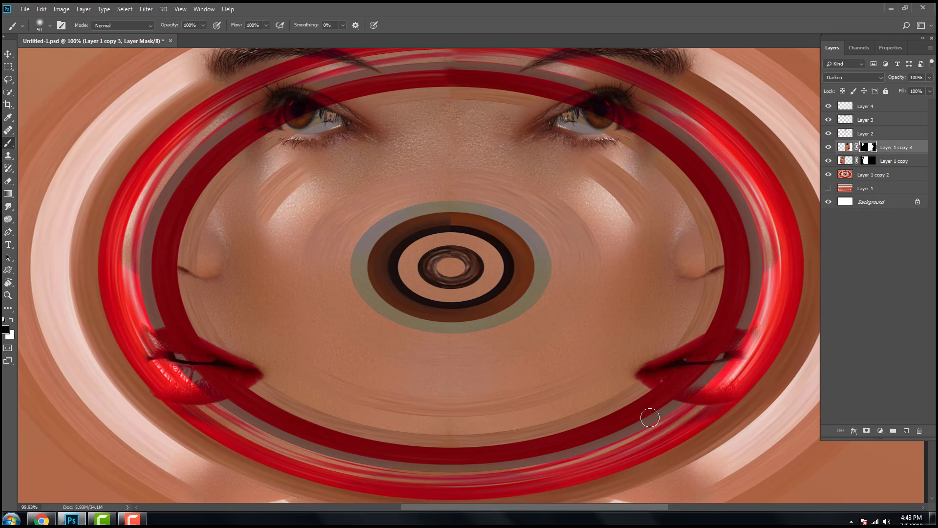
# Paint on the mask of Layer 1 copy to hide the distracting light detail of the left mouth over the red rings
pyautogui.click(871, 162)
pyautogui.moveTo(193, 381)
pyautogui.mouseDown()
pyautogui.moveTo(170, 368)
pyautogui.moveTo(169, 377)
pyautogui.moveTo(146, 332)
pyautogui.mouseUp()
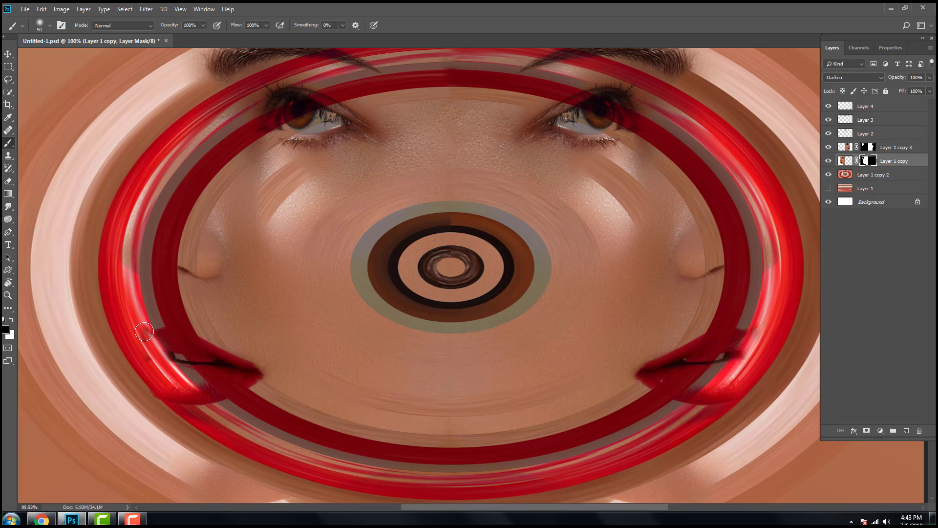
pyautogui.scroll(-4, 206, 386)
pyautogui.scroll(-4, 214, 389)
pyautogui.scroll(8, 449, 343)
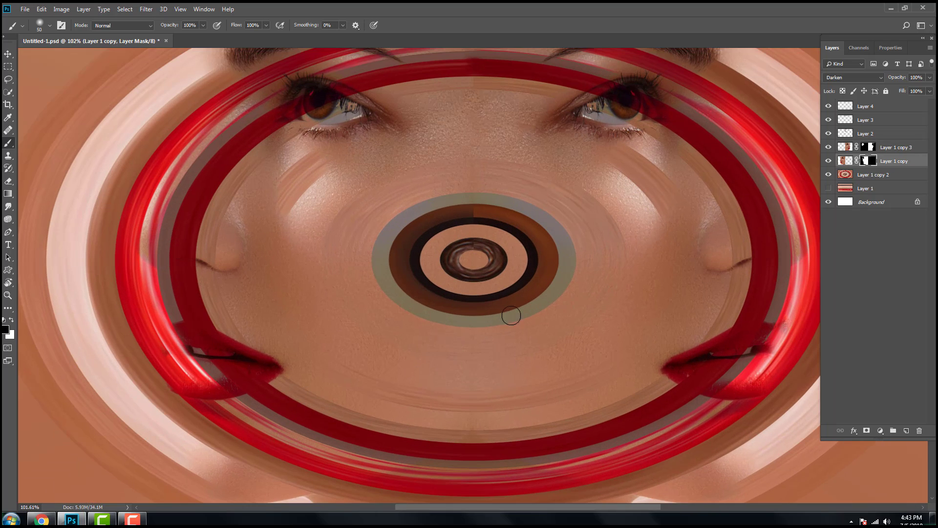
pyautogui.scroll(-2, 350, 353)
pyautogui.scroll(-1, 350, 353)
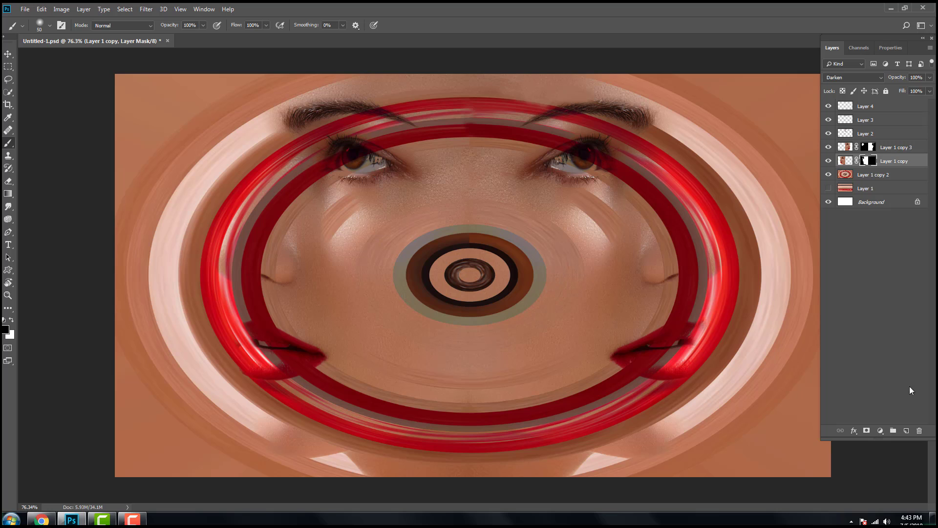
# Add a Black & White adjustment layer above Layer 4, blend it with Soft Light, and compare the image with and without it
pyautogui.click(850, 110)
pyautogui.click(881, 431)
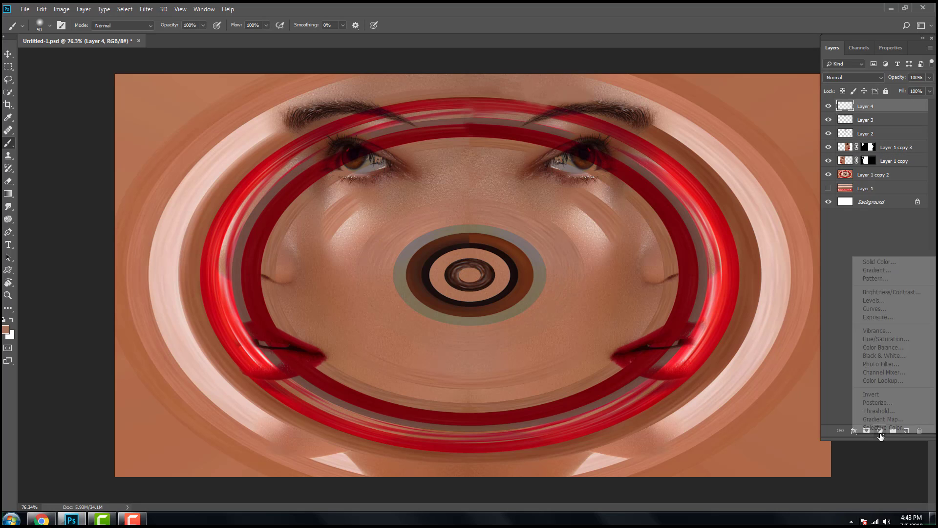
pyautogui.click(878, 356)
pyautogui.click(835, 52)
pyautogui.click(853, 77)
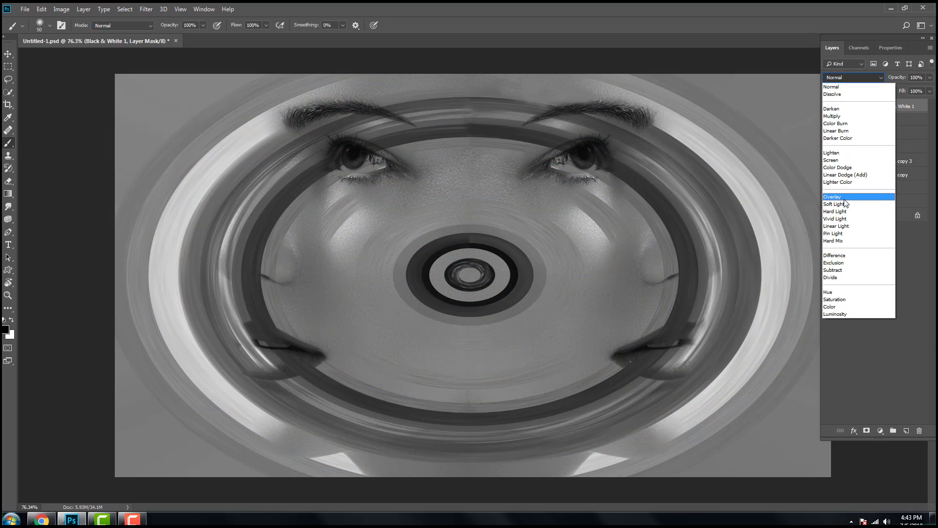
pyautogui.click(842, 207)
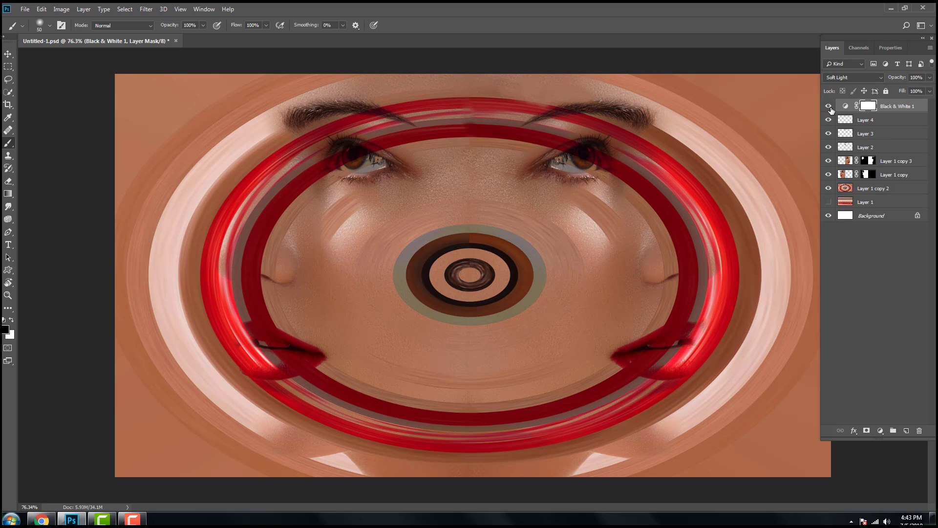
pyautogui.click(830, 110)
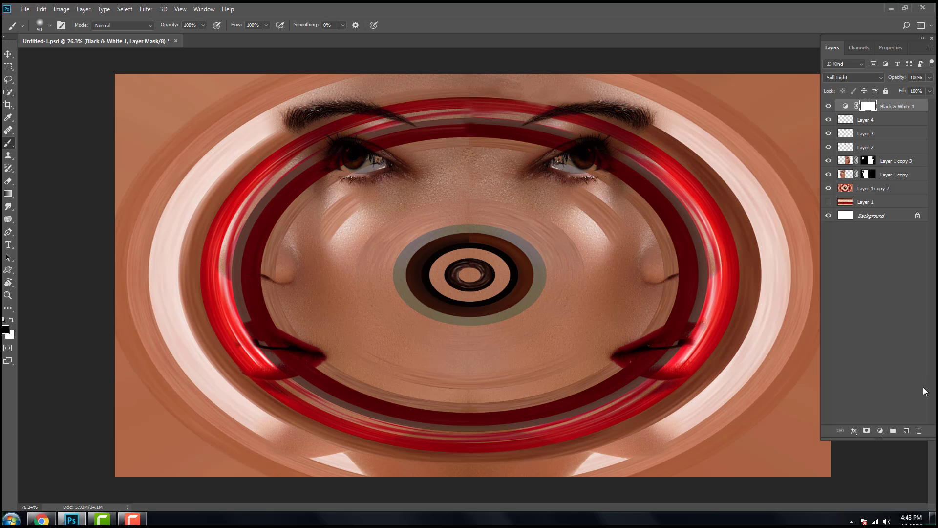
# Add a Color Balance adjustment layer that shifts the midtones and a second tonal range toward yellow and red
pyautogui.click(881, 430)
pyautogui.click(878, 345)
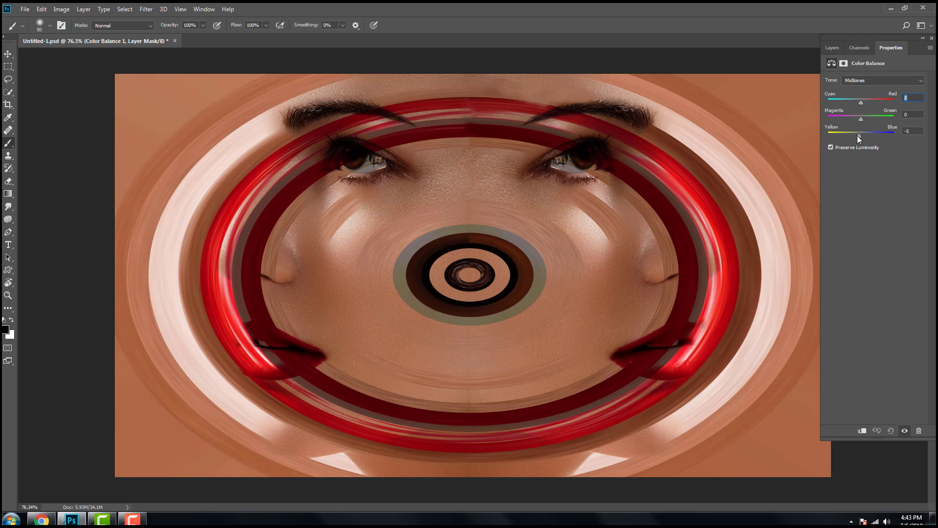
pyautogui.moveTo(858, 136); pyautogui.dragTo(857, 137)
pyautogui.moveTo(861, 102); pyautogui.dragTo(866, 103)
pyautogui.click(860, 80)
pyautogui.click(859, 89)
pyautogui.moveTo(861, 135); pyautogui.dragTo(859, 137)
pyautogui.moveTo(860, 103); pyautogui.dragTo(866, 120)
pyautogui.click(833, 47)
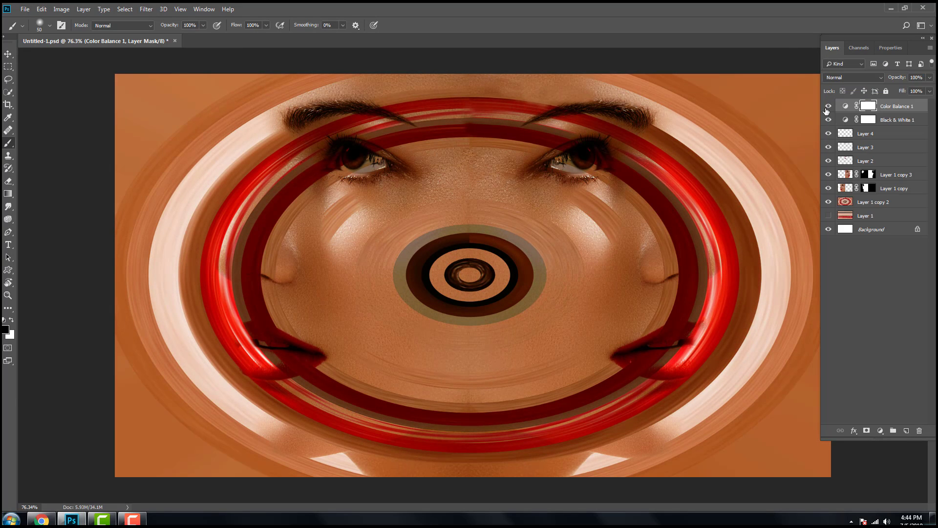
# Set the Color Balance layer to Soft Light at 40% opacity and compare the image with and without it
pyautogui.click(849, 77)
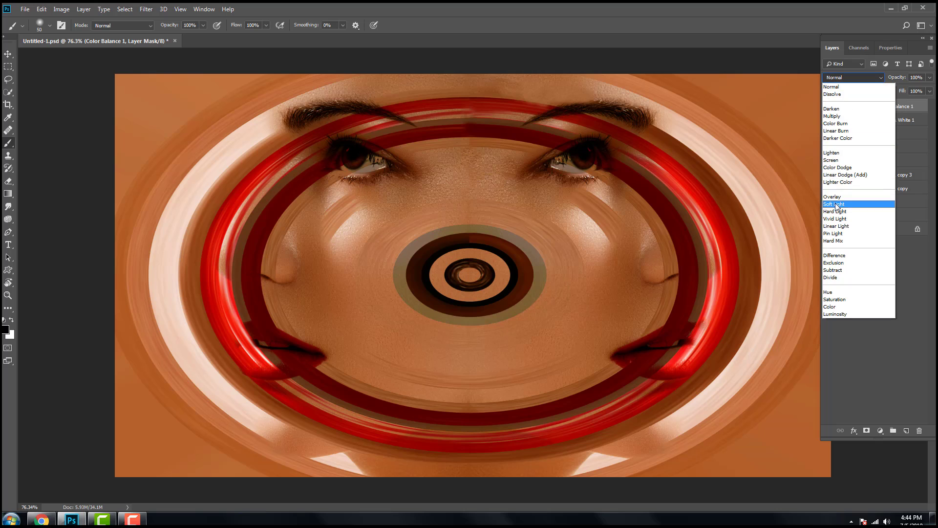
pyautogui.click(835, 205)
pyautogui.click(828, 106)
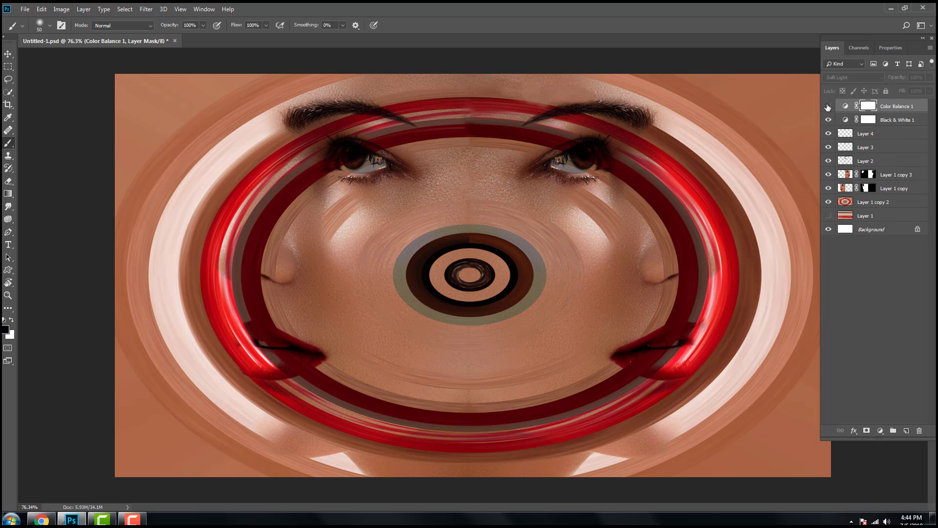
pyautogui.click(828, 106)
pyautogui.click(903, 89)
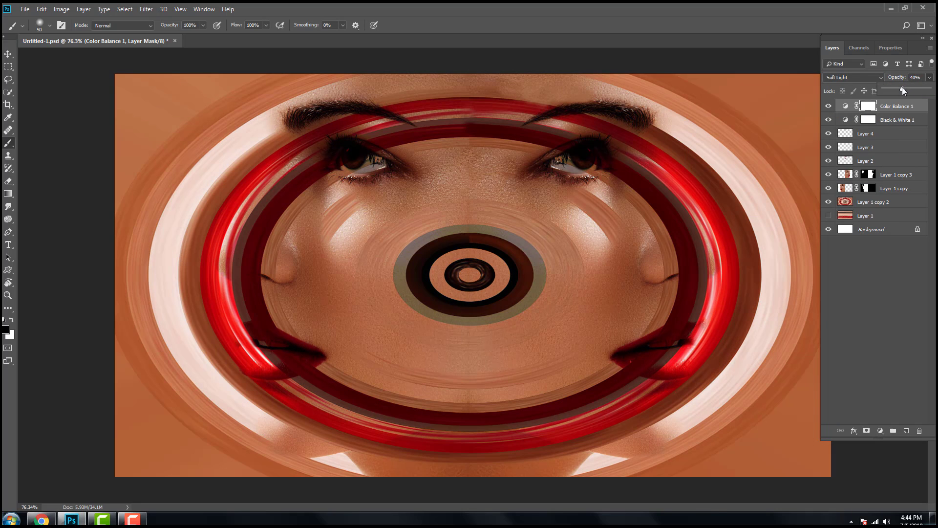
pyautogui.click(828, 106)
pyautogui.click(828, 106)
pyautogui.scroll(-8, 525, 243)
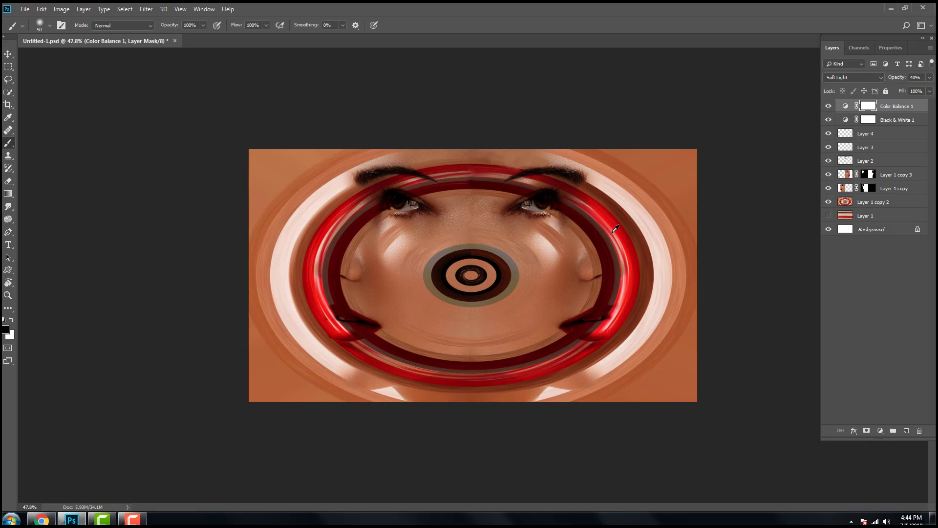
pyautogui.scroll(5, 524, 245)
pyautogui.click(829, 106)
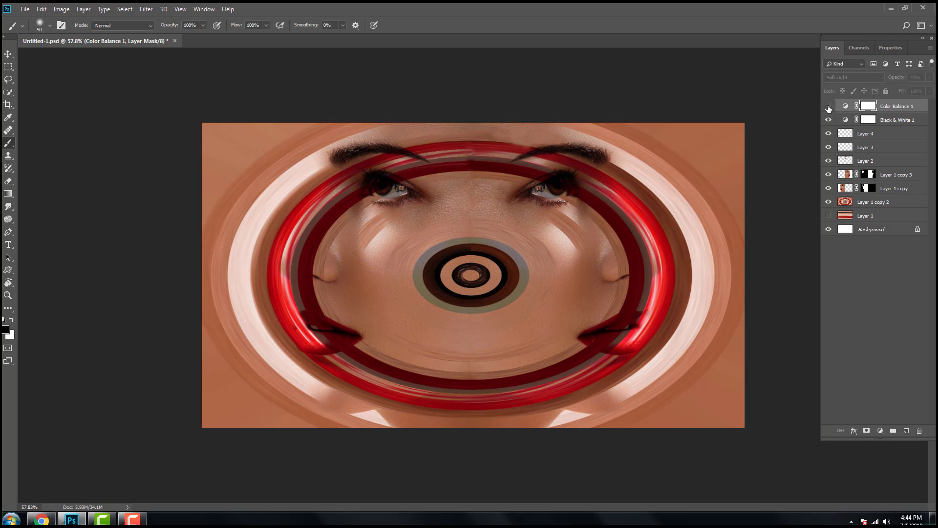
pyautogui.click(828, 107)
pyautogui.scroll(3, 643, 265)
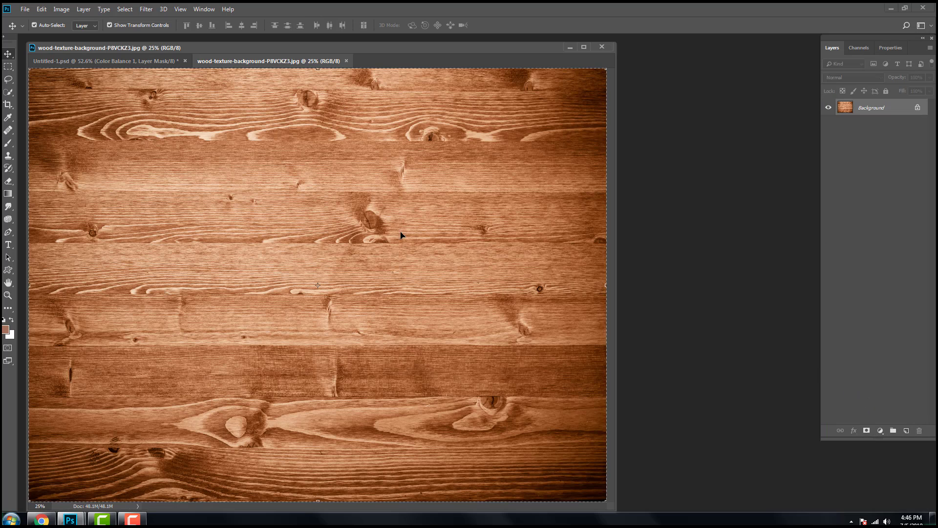
# Bring the wood texture image into the banner as a new top layer and scale it to about 42.5% so it covers the canvas
pyautogui.moveTo(330, 72); pyautogui.dragTo(416, 103)
pyautogui.moveTo(562, 267); pyautogui.dragTo(226, 196)
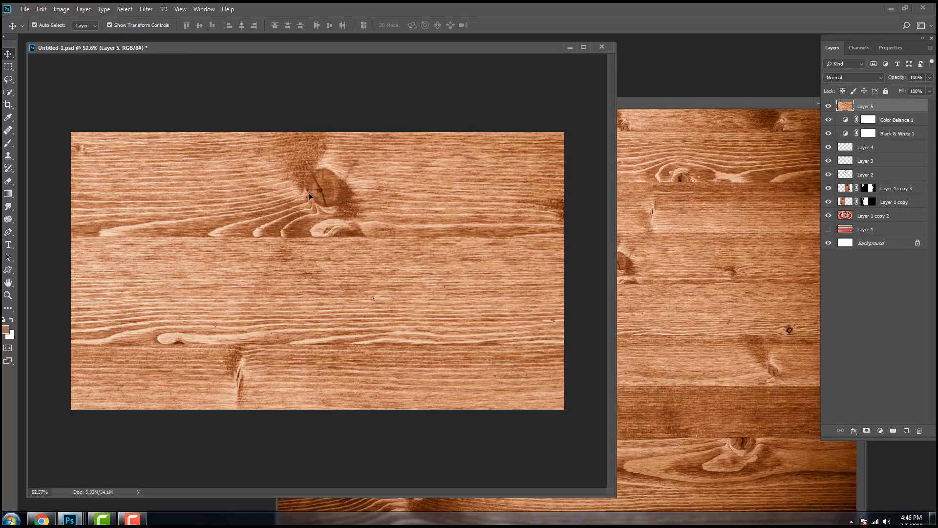
pyautogui.press('f')
pyautogui.scroll(-3, 459, 211)
pyautogui.moveTo(608, 115); pyautogui.dragTo(515, 186)
pyautogui.scroll(1, 460, 226)
pyautogui.scroll(1, 460, 226)
pyautogui.moveTo(467, 223); pyautogui.dragTo(534, 207)
pyautogui.moveTo(645, 124); pyautogui.dragTo(627, 136)
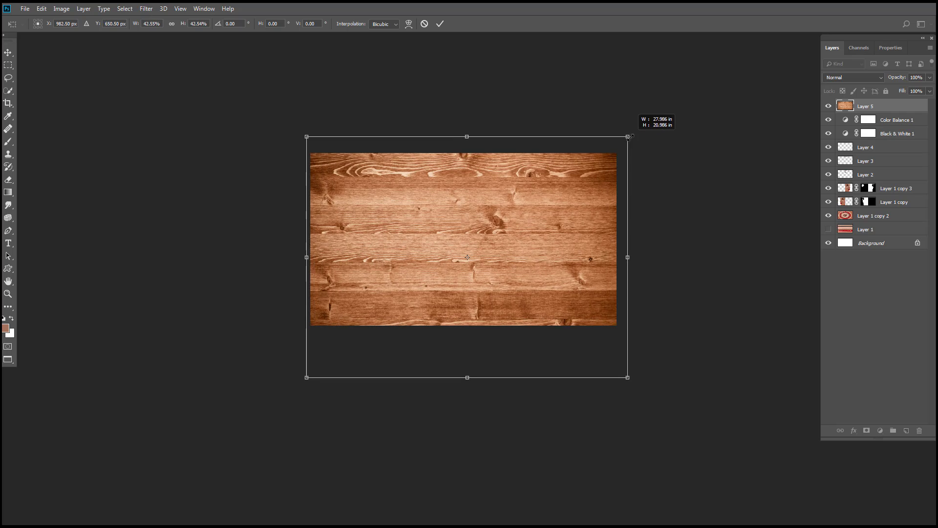
pyautogui.moveTo(545, 233); pyautogui.dragTo(535, 226)
pyautogui.press('Return')
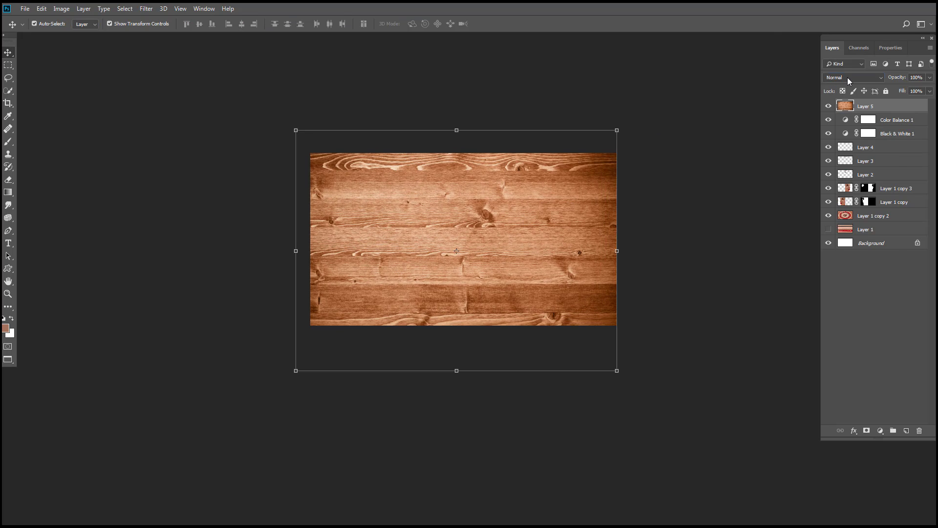
# Blend the wood texture layer with Soft Light and soften it with a Gaussian Blur of 3.9 pixels radius
pyautogui.click(849, 79)
pyautogui.click(837, 206)
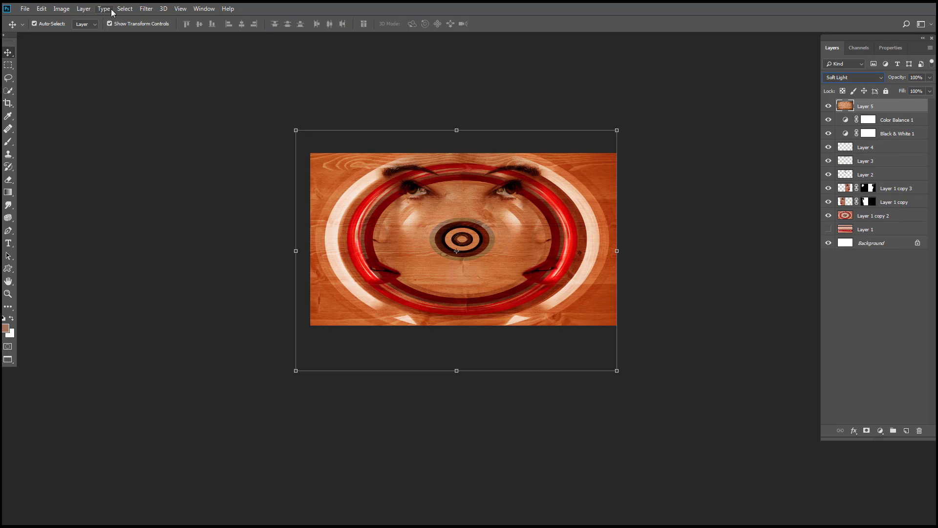
pyautogui.click(146, 9)
pyautogui.moveTo(210, 107)
pyautogui.click(294, 161)
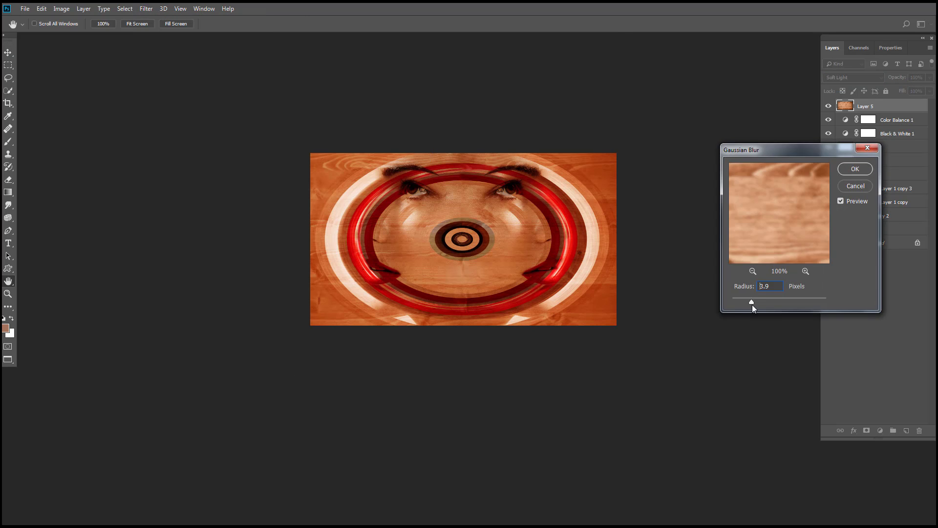
pyautogui.click(856, 169)
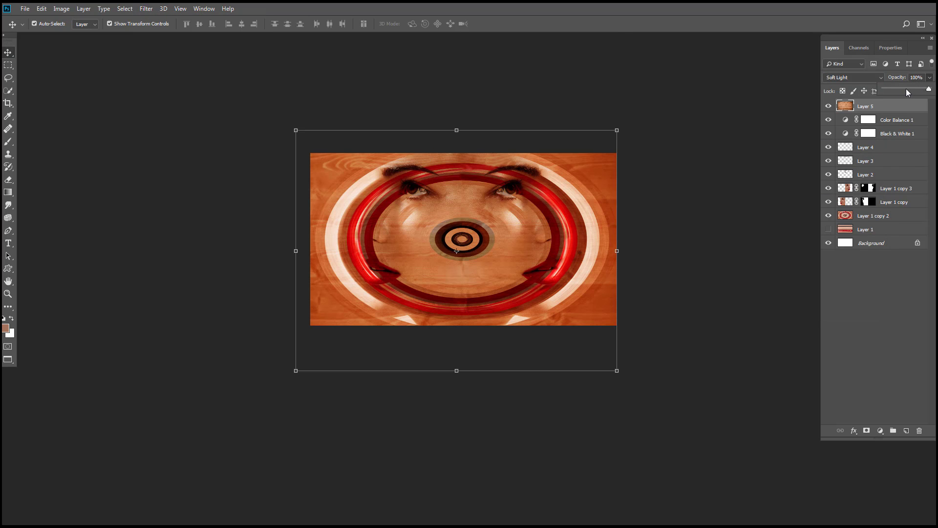
# Lower the wood texture layer's opacity to 50% and compare the banner with and without it
pyautogui.click(906, 89)
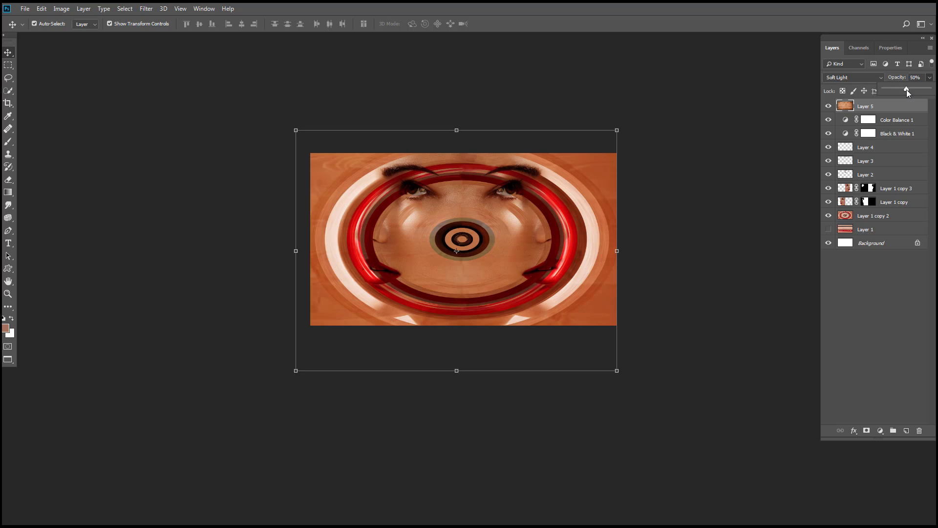
pyautogui.scroll(5, 579, 210)
pyautogui.click(833, 104)
pyautogui.click(833, 105)
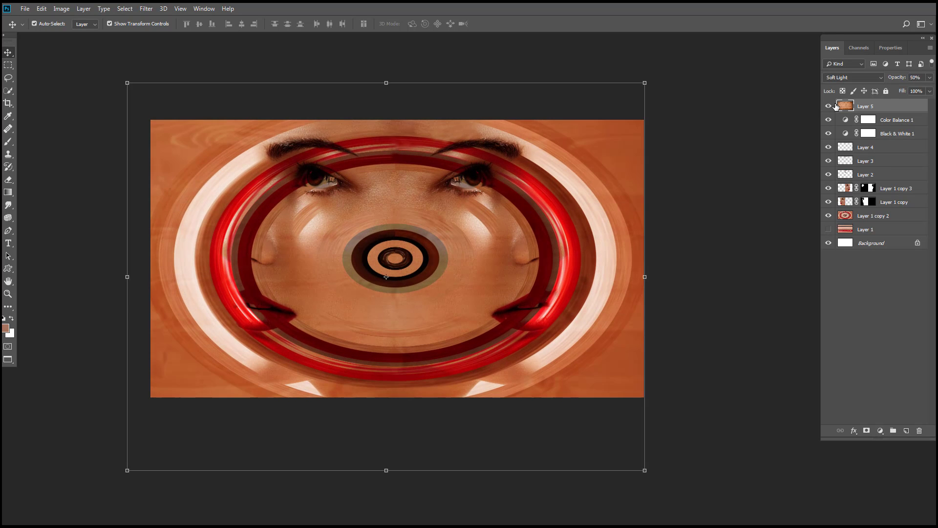
pyautogui.scroll(2, 579, 210)
pyautogui.moveTo(439, 250); pyautogui.dragTo(504, 249)
pyautogui.scroll(1, 508, 230)
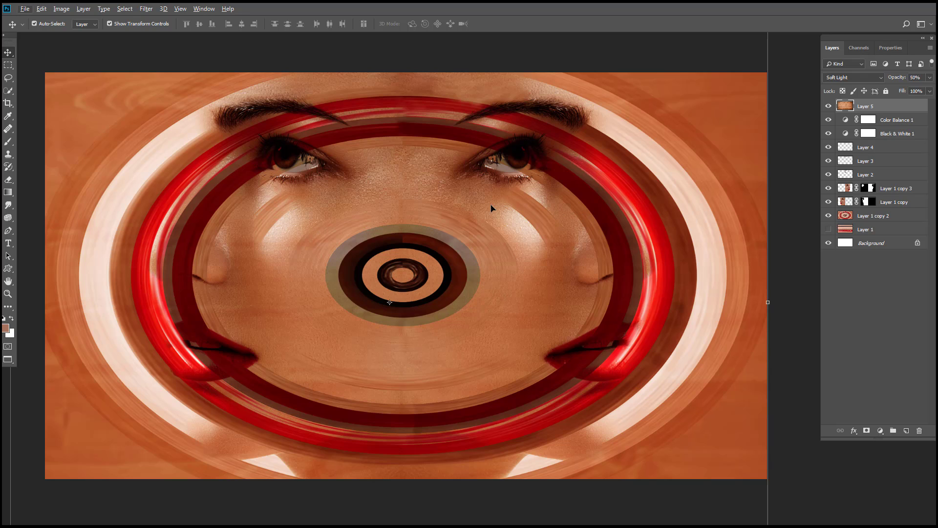
pyautogui.scroll(-1, 420, 200)
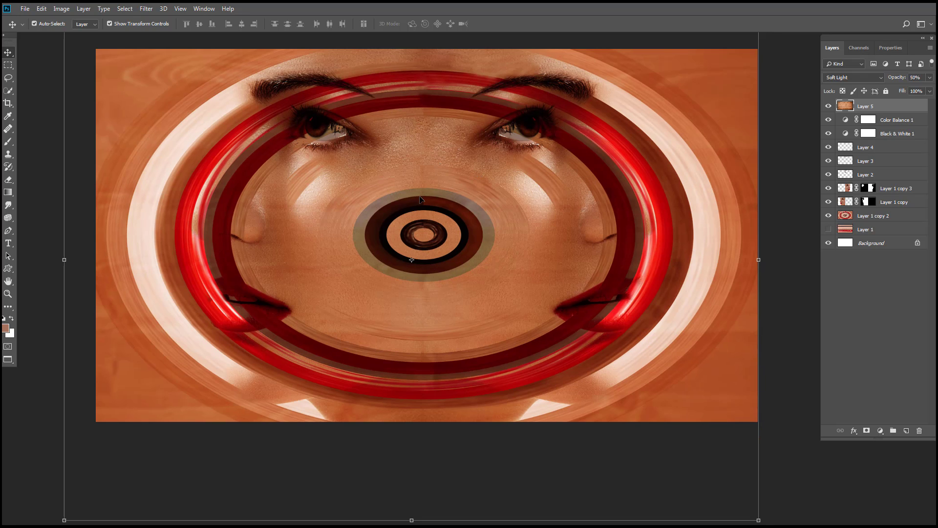
# Hide all layers above the concentric rings and show them again in order up to the wood texture to review the build-up
pyautogui.keyDown('alt'); pyautogui.click(825, 247); pyautogui.keyUp('alt')
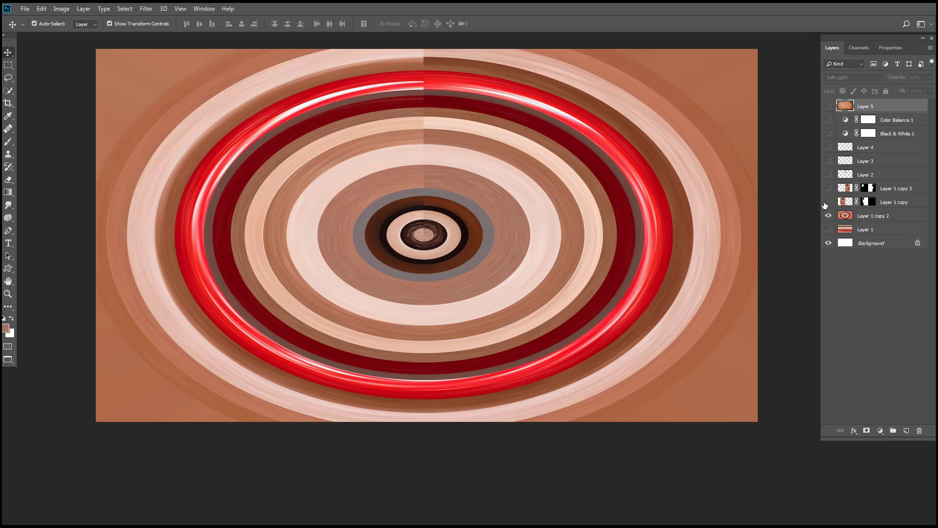
pyautogui.click(827, 202)
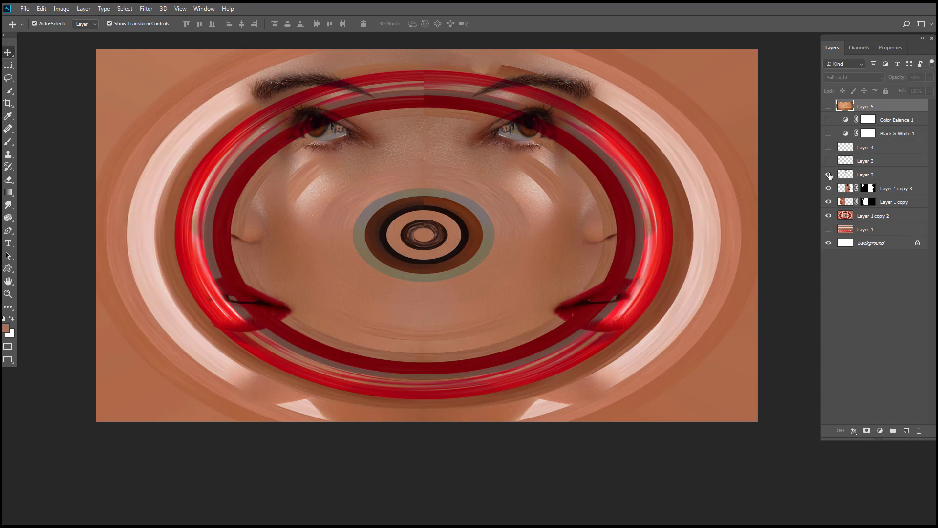
pyautogui.click(829, 147)
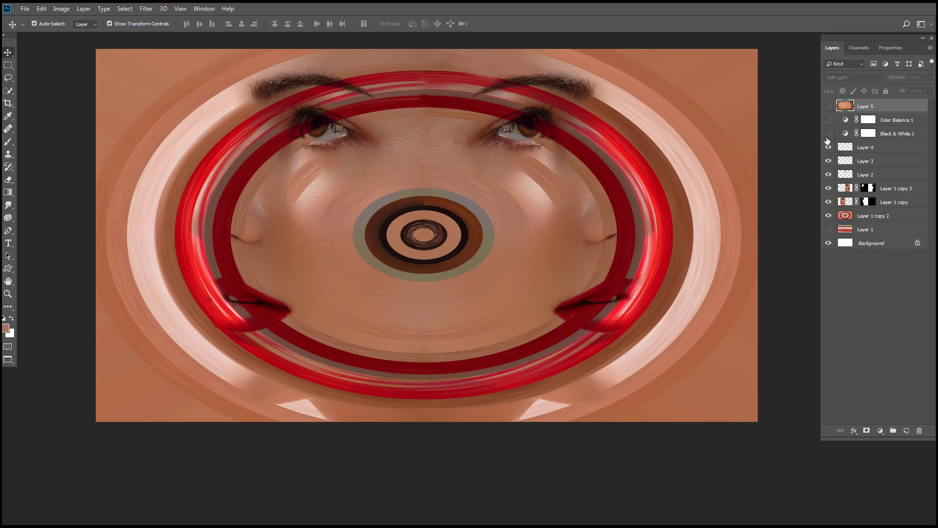
pyautogui.click(828, 121)
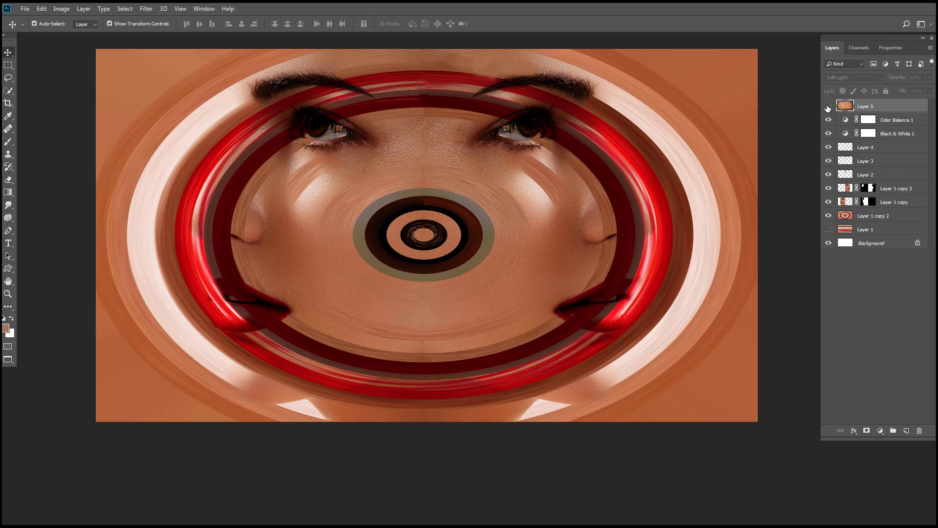
pyautogui.click(828, 106)
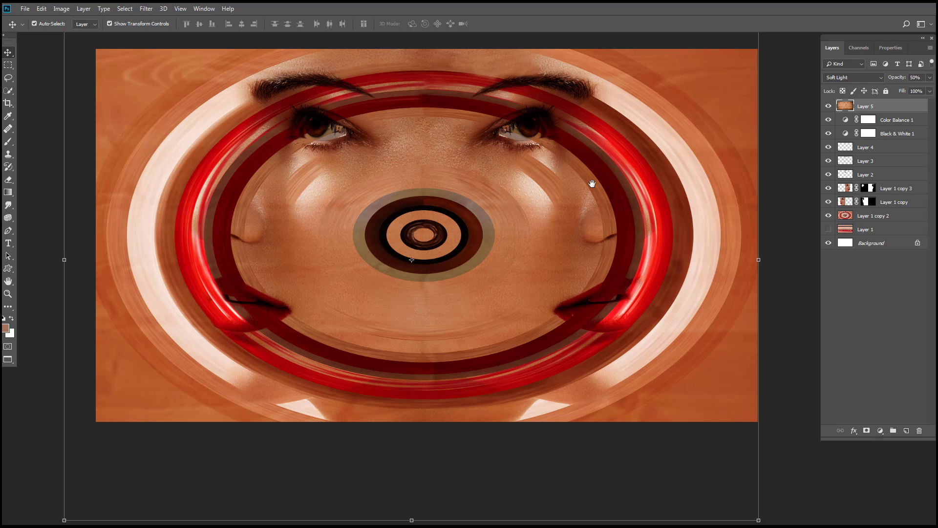
pyautogui.moveTo(594, 184); pyautogui.dragTo(587, 212)
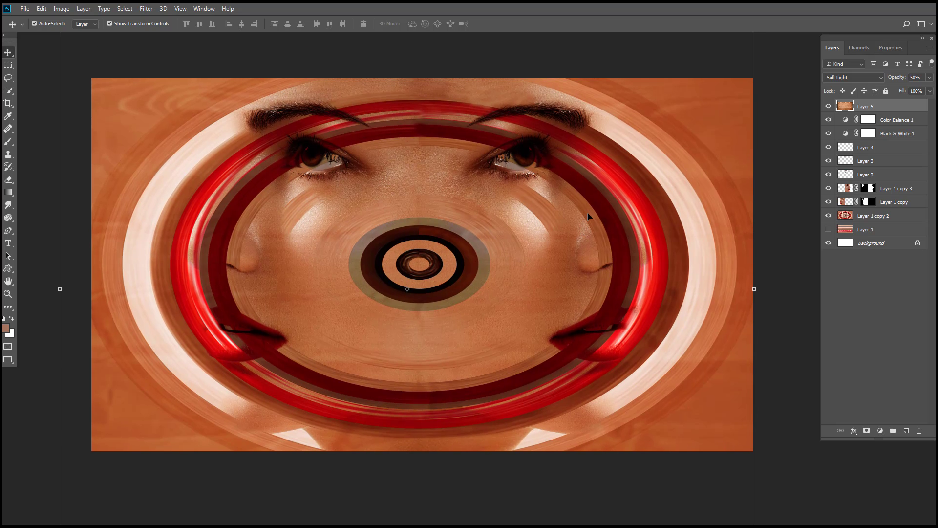